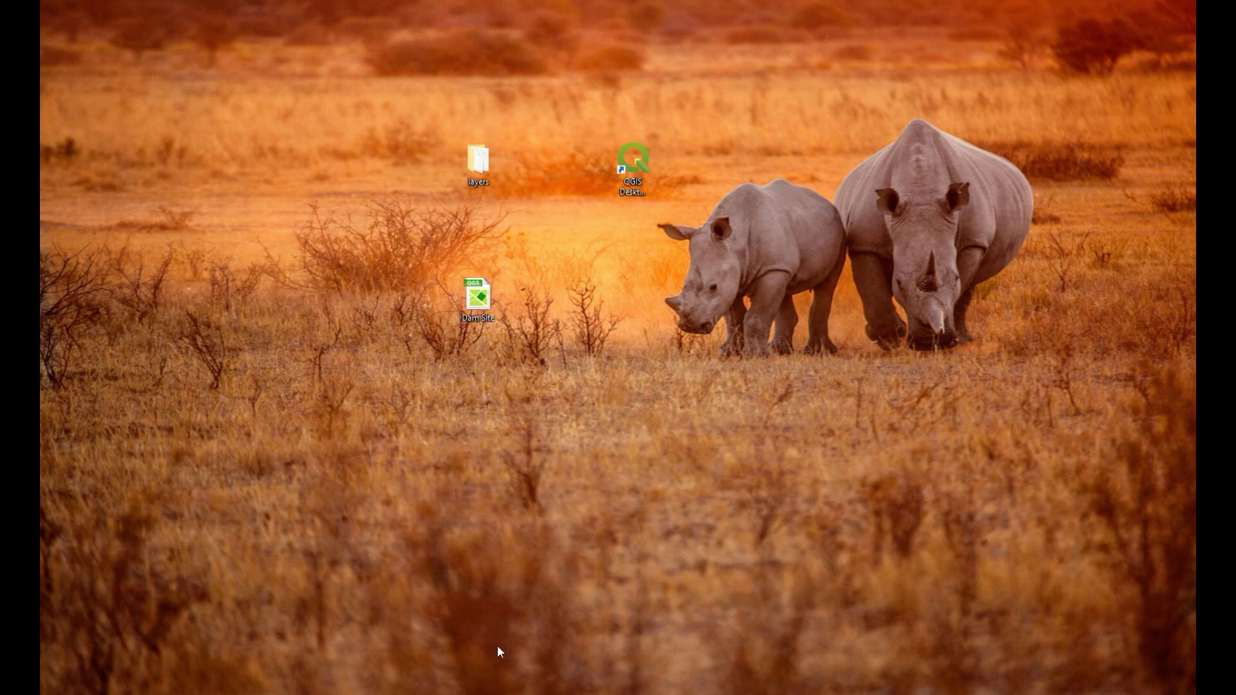
Open the Dam Site project stored on the Desktop in QGIS
mouse_move(468, 687)
double_click(477, 297)
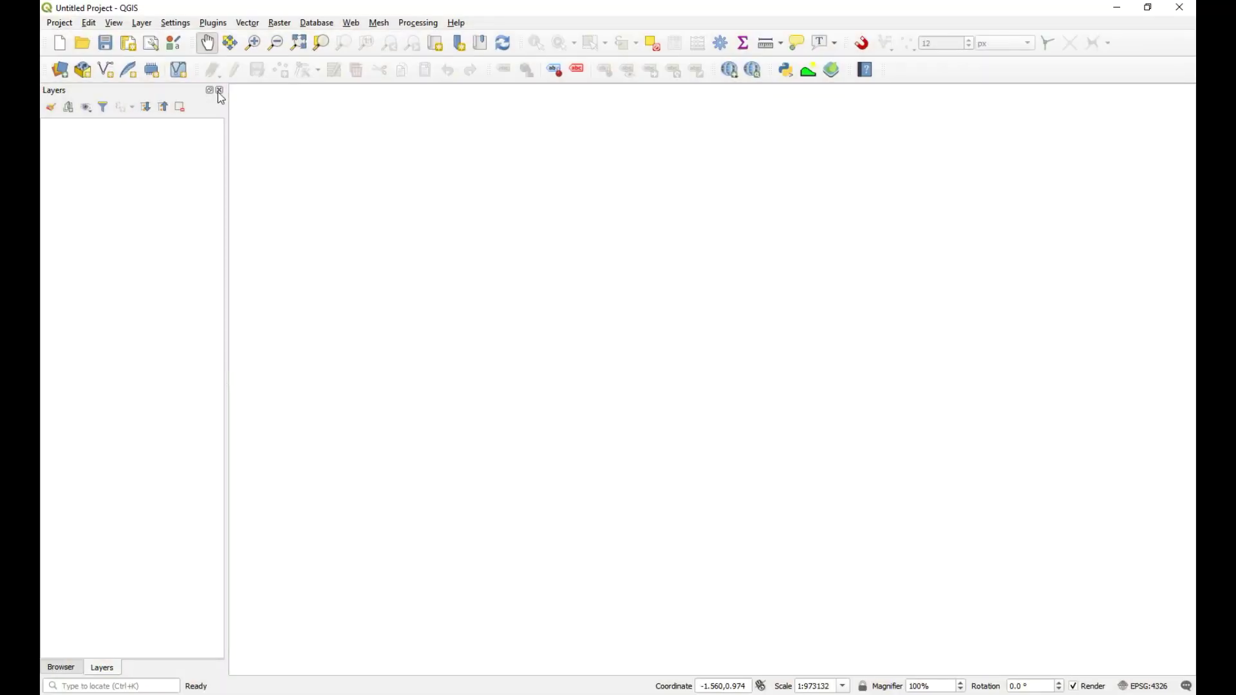
click(84, 44)
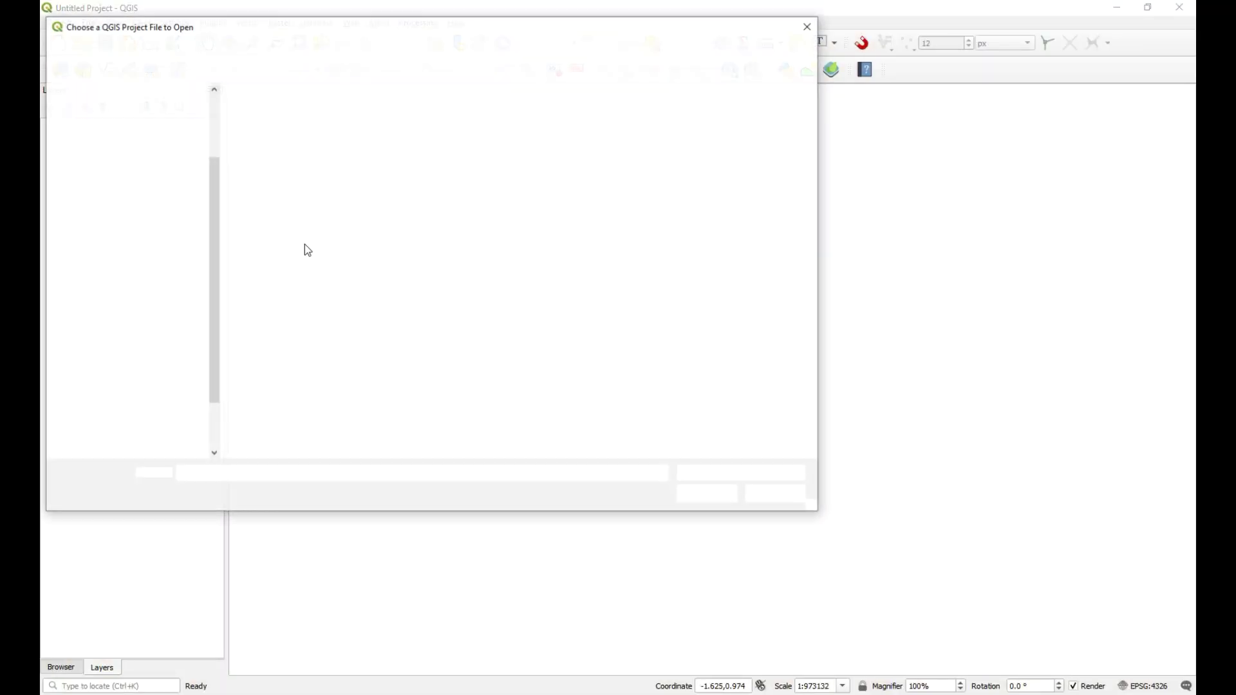
click(126, 120)
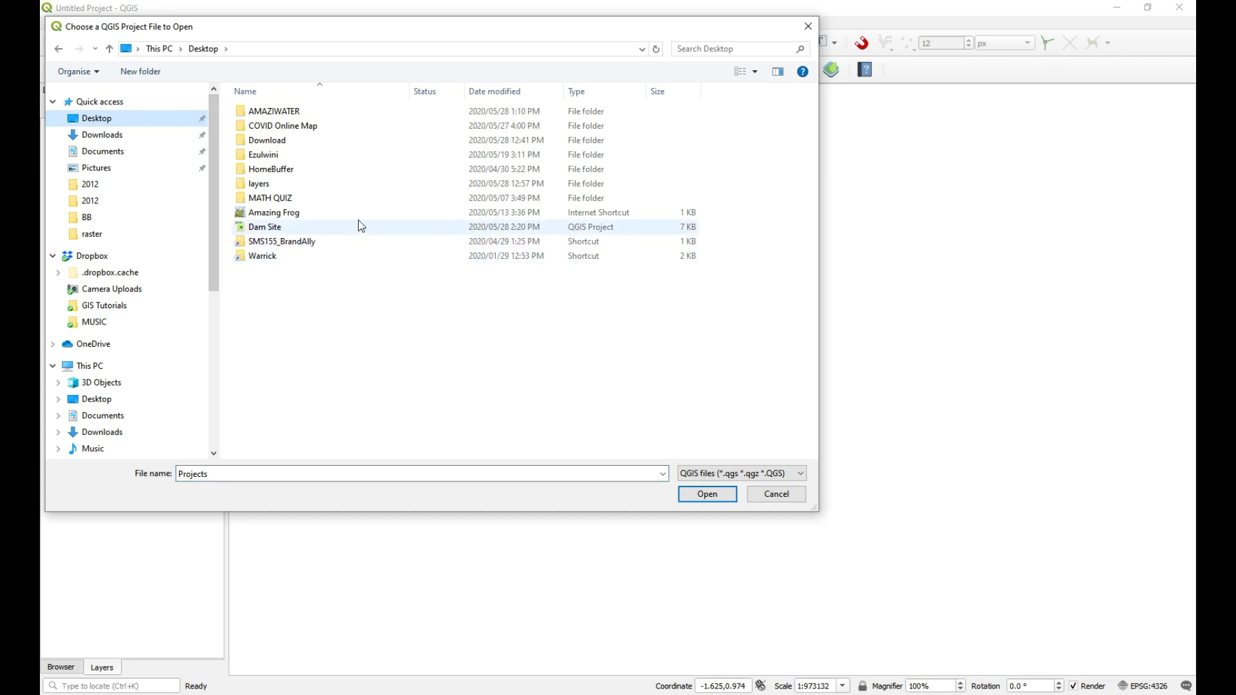
click(293, 230)
click(710, 494)
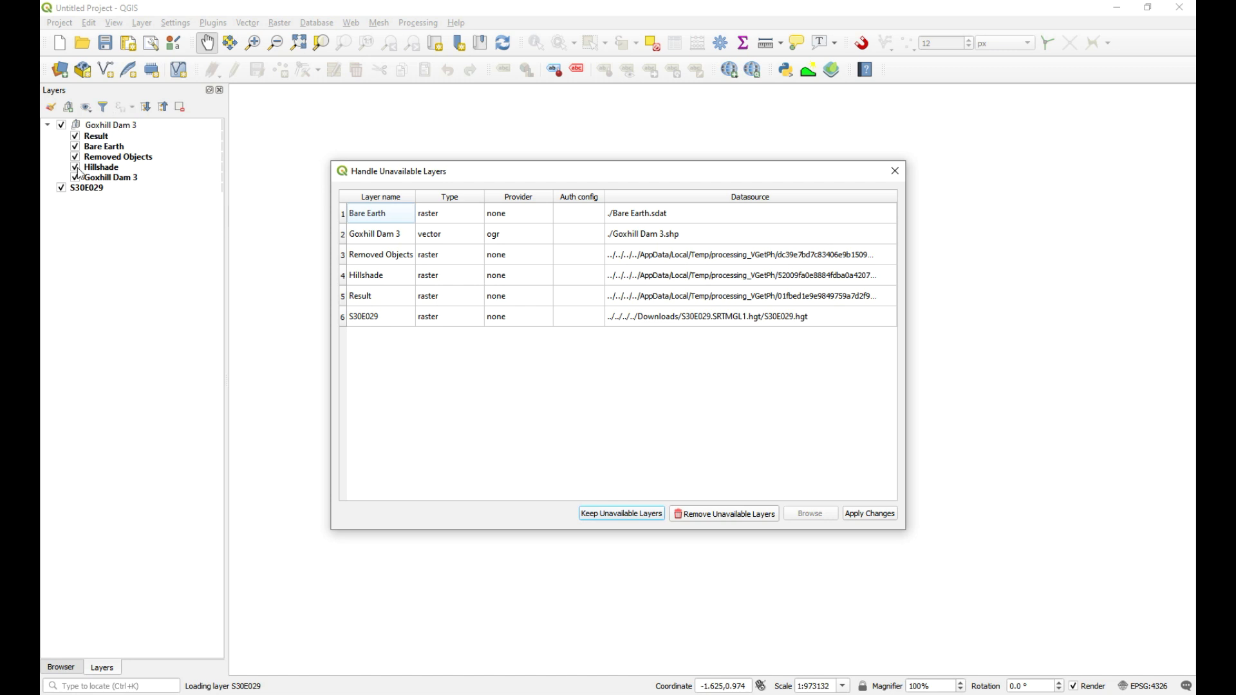
Dismiss the list of unavailable layers without changes and start a new empty project
drag(539, 176, 611, 223)
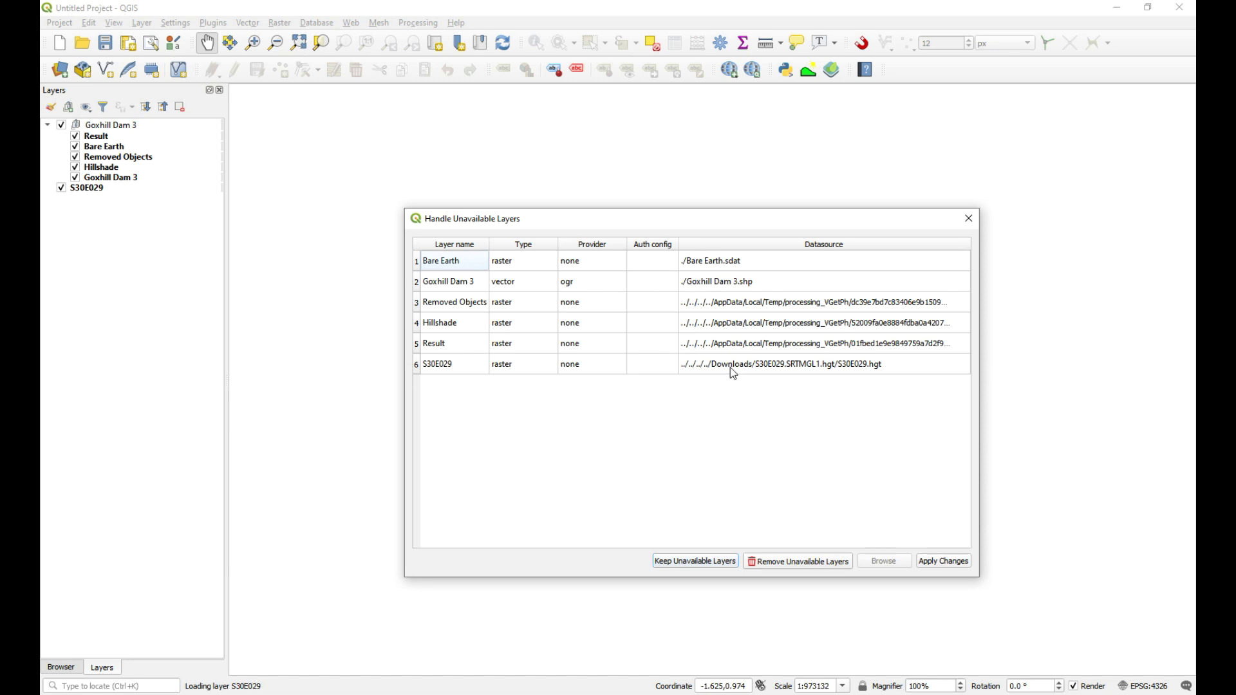
click(969, 219)
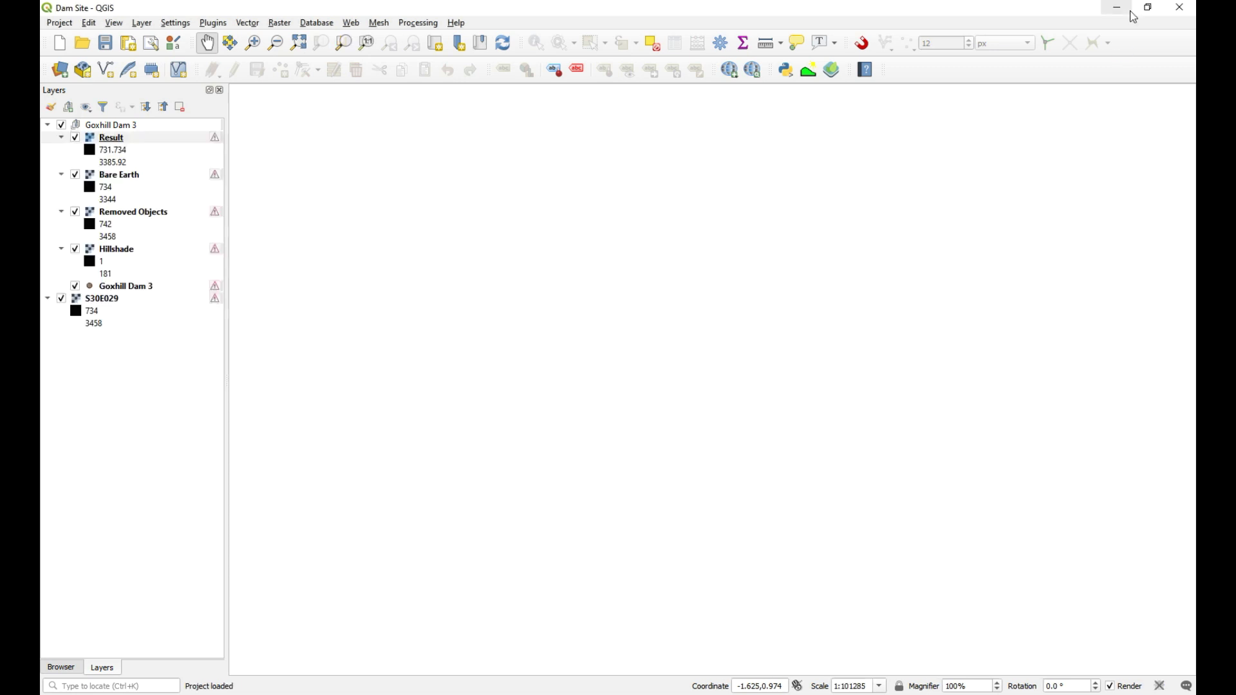
click(60, 43)
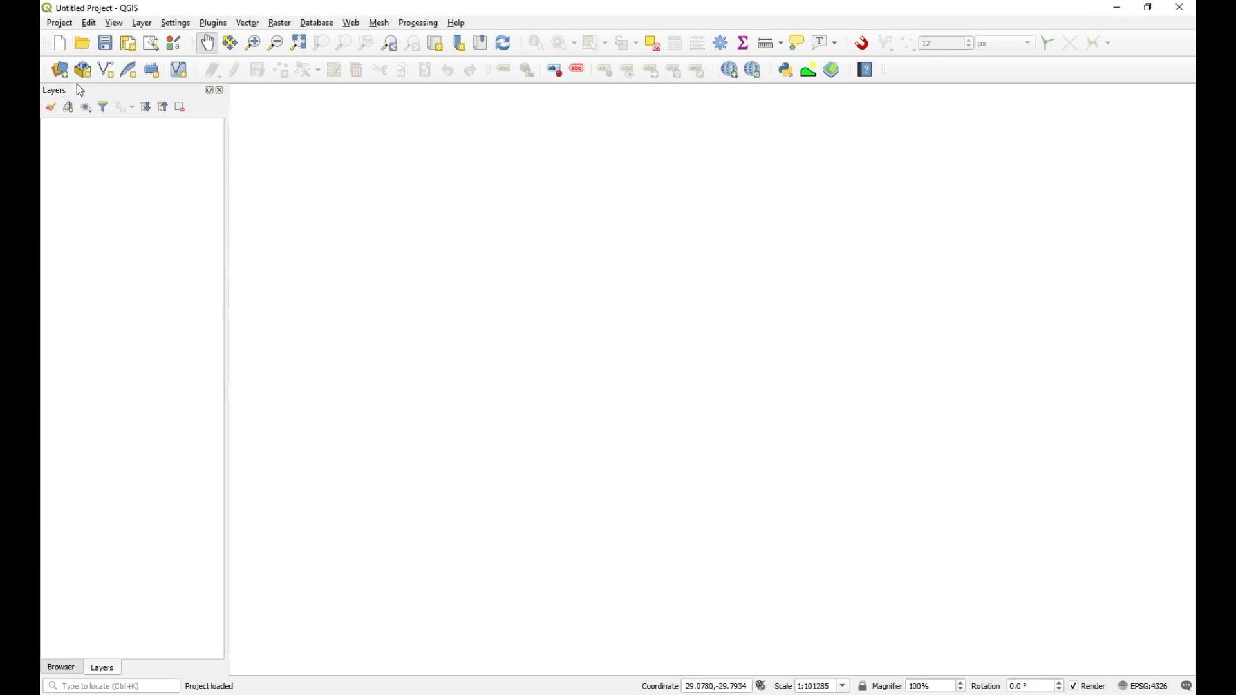
Minimise QGIS and create a new folder named Underberg on the desktop
click(1119, 9)
right_click(596, 329)
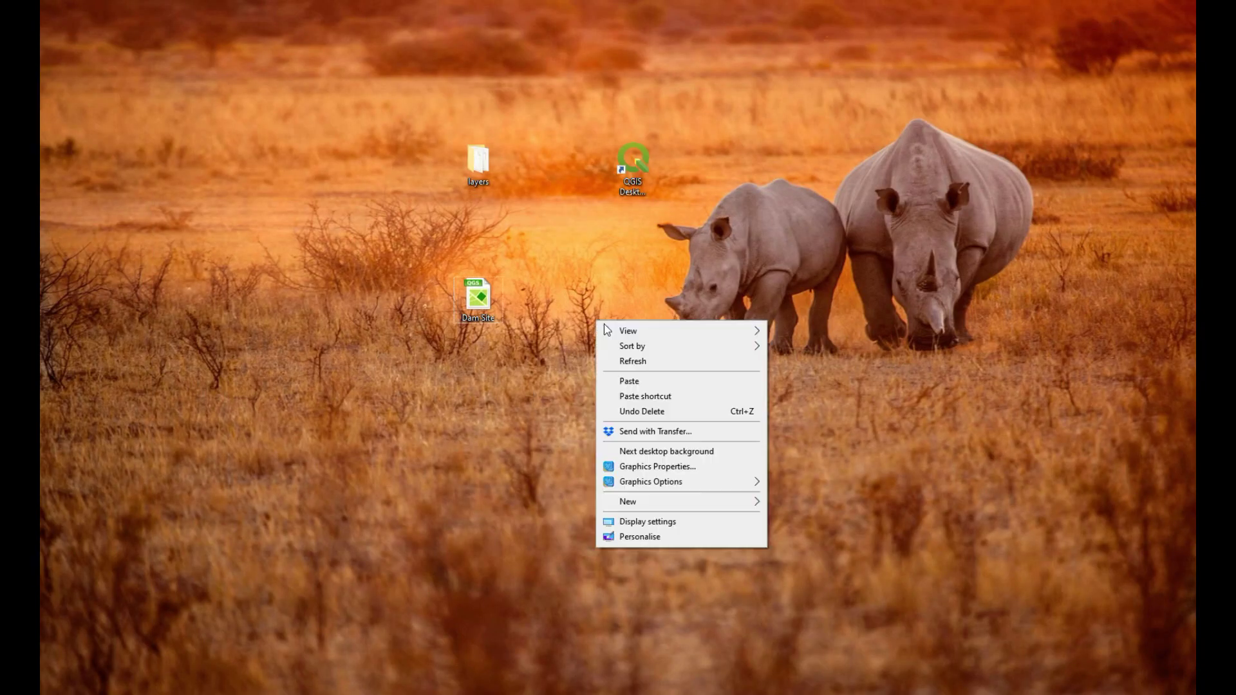
mouse_move(663, 505)
click(829, 503)
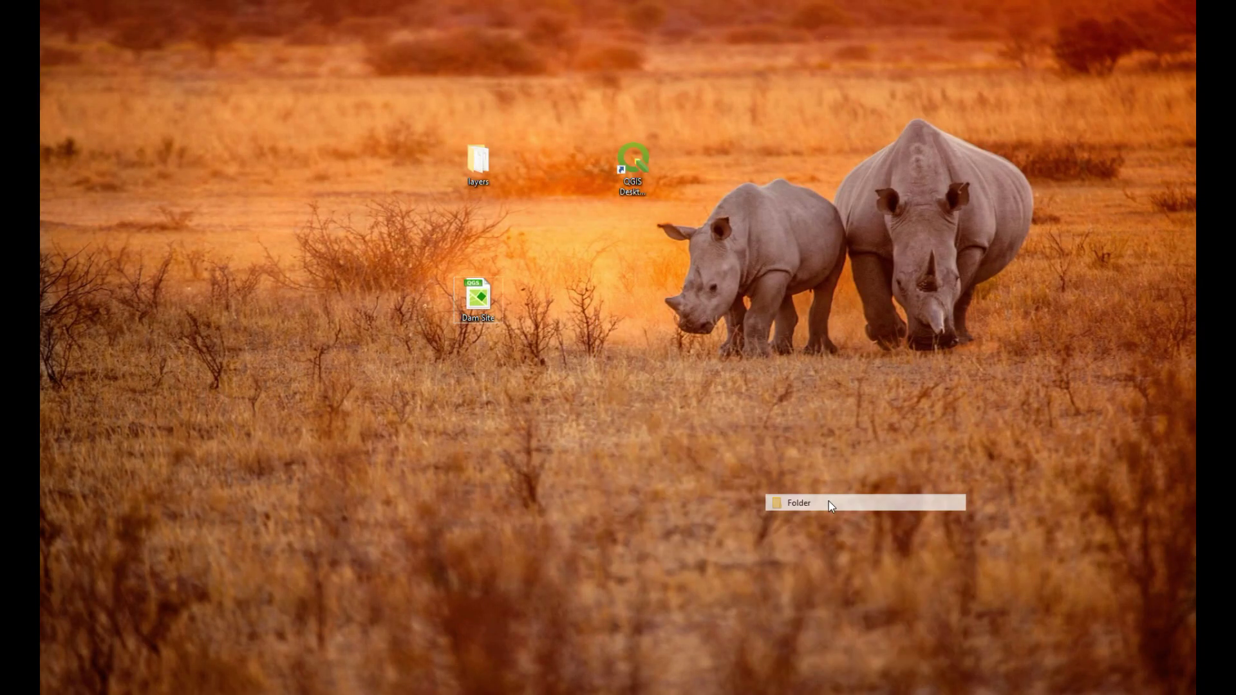
text(Pj)
key(BackSpace)
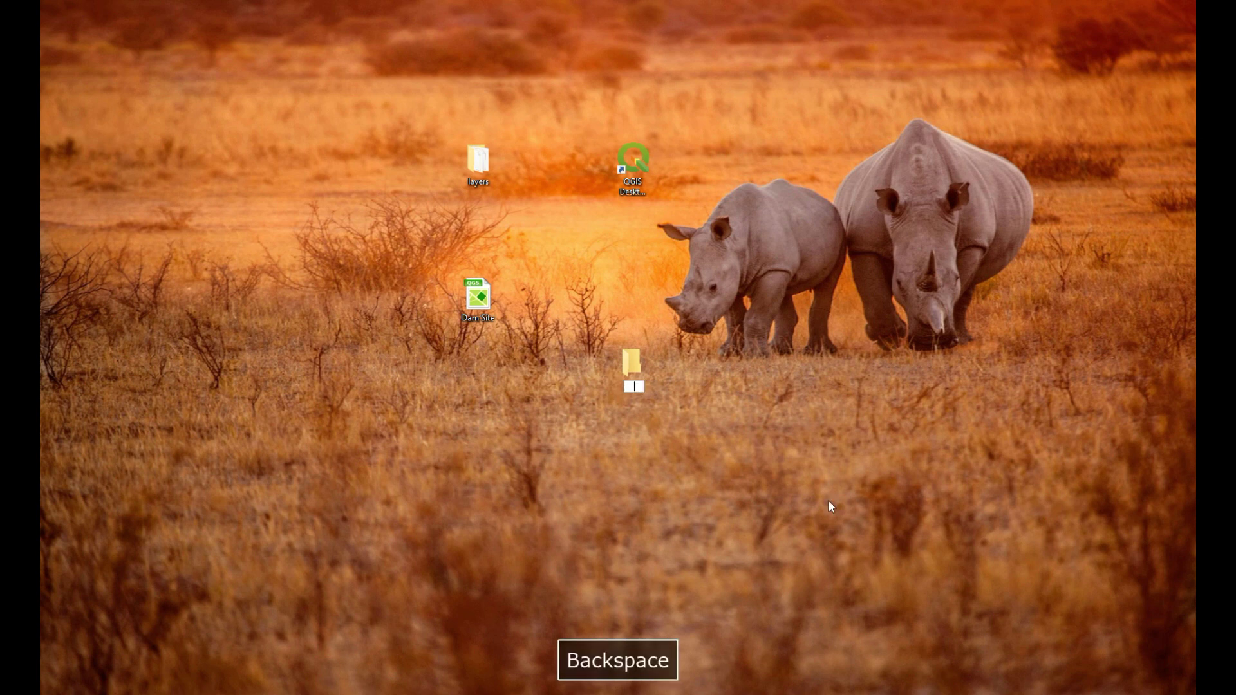
text(Underbverg)
key(BackSpace)
key(BackSpace)
key(BackSpace)
key(BackSpace)
text(erg)
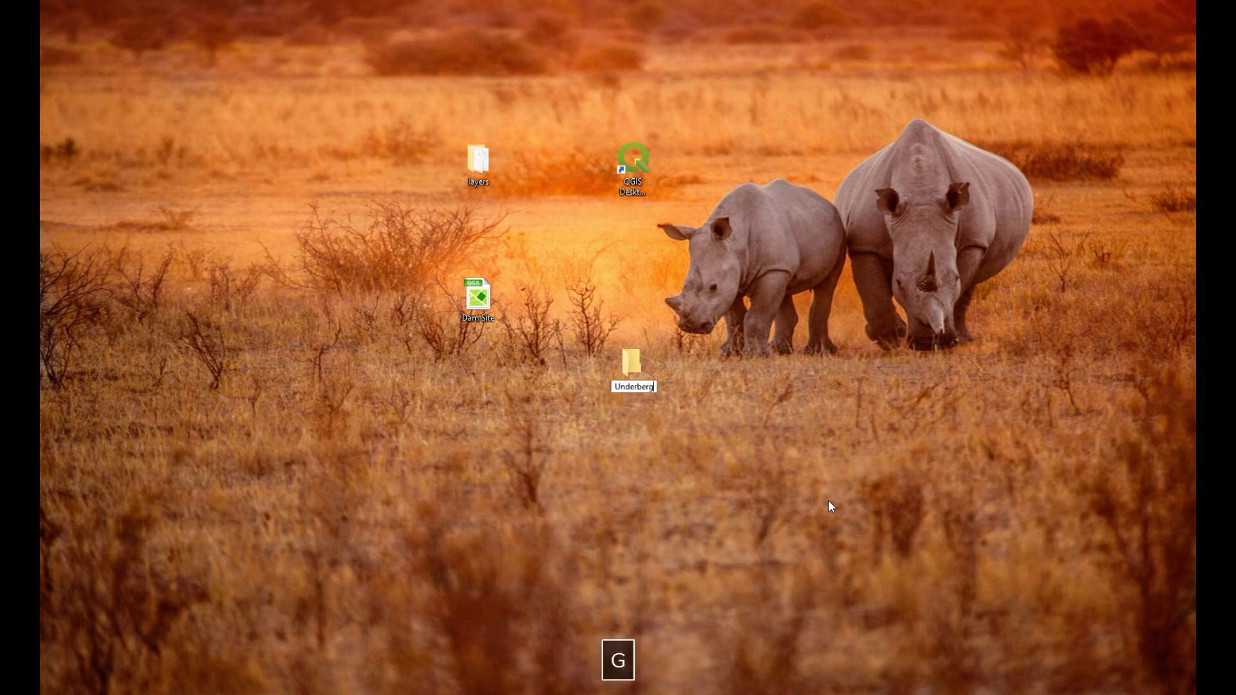
key(Return)
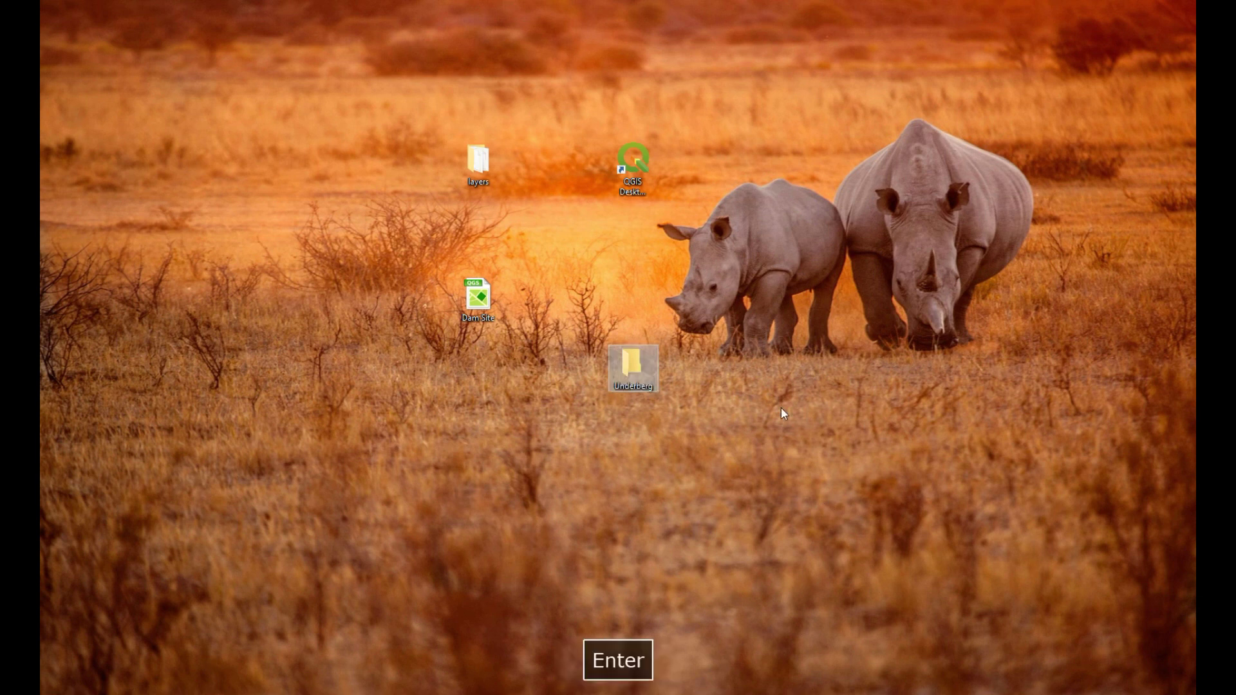
Open the Underberg folder and create a subfolder named Projects in it
double_click(633, 365)
right_click(446, 261)
mouse_move(531, 463)
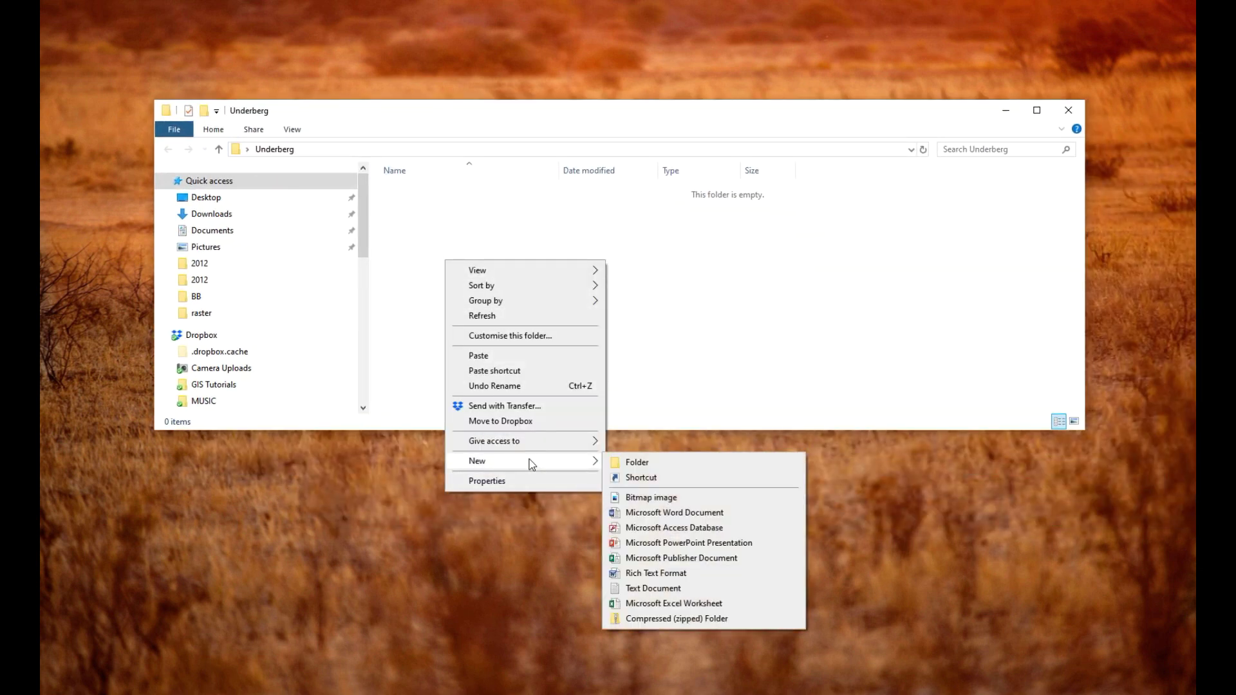
click(643, 462)
text(P)
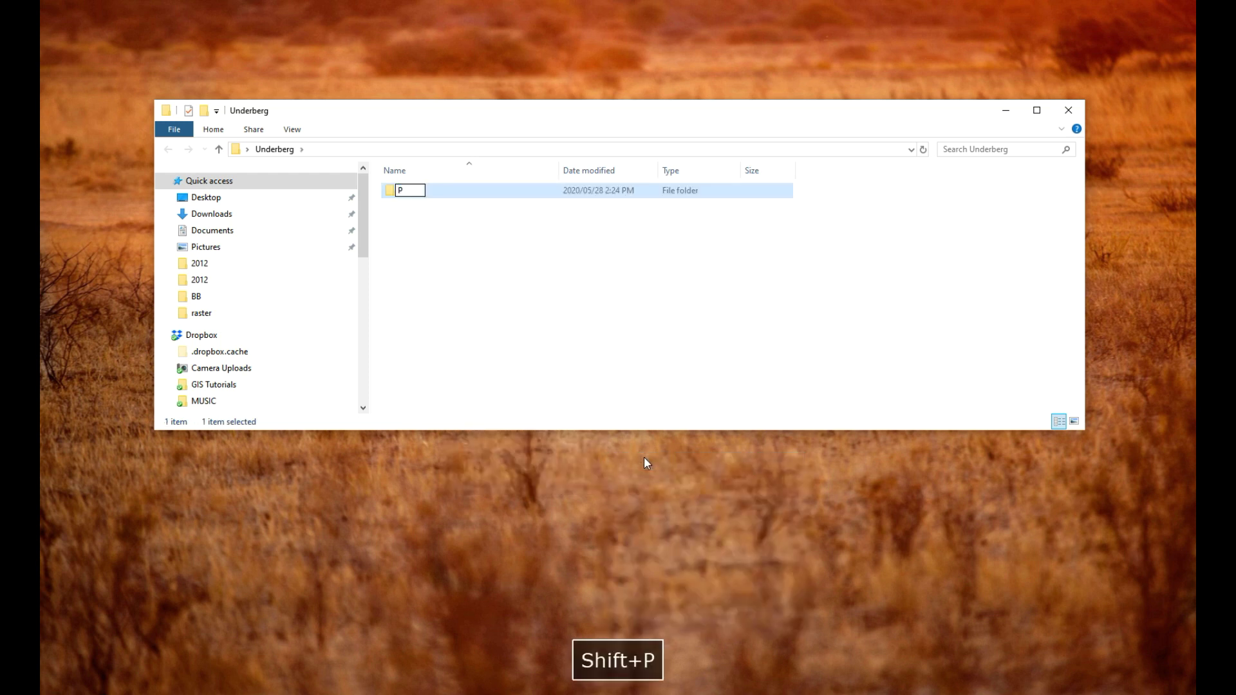
text(rojr)
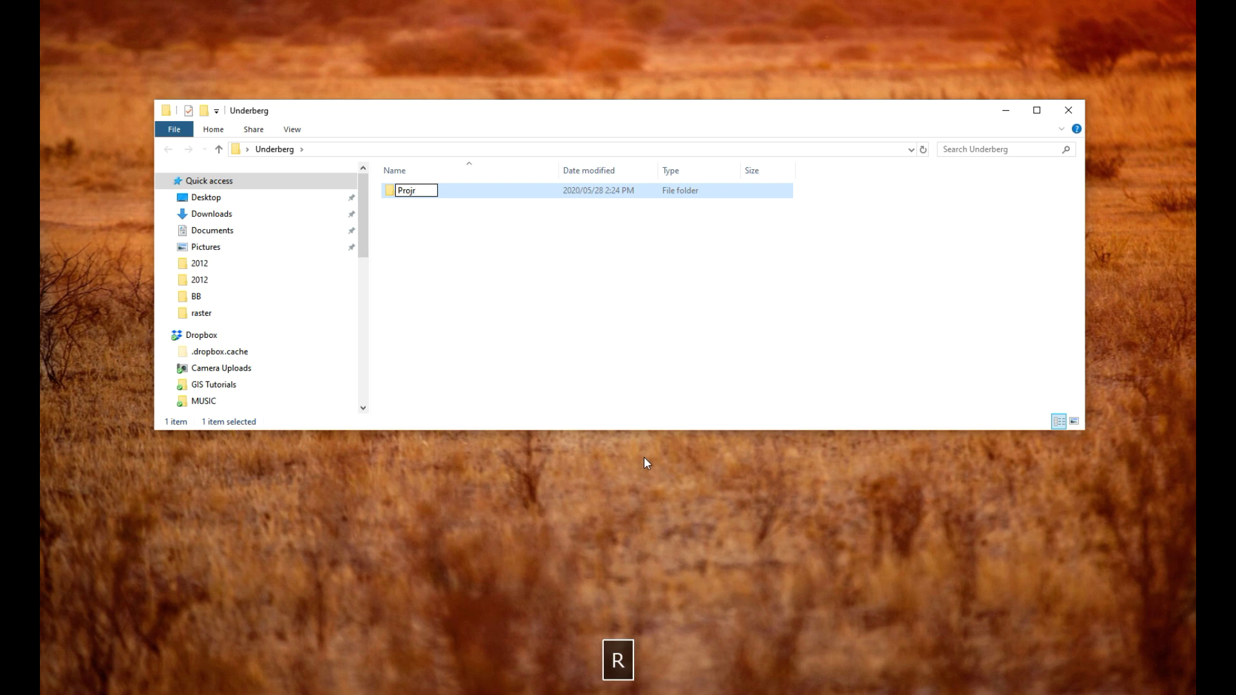
key(BackSpace)
text(ects)
key(Return)
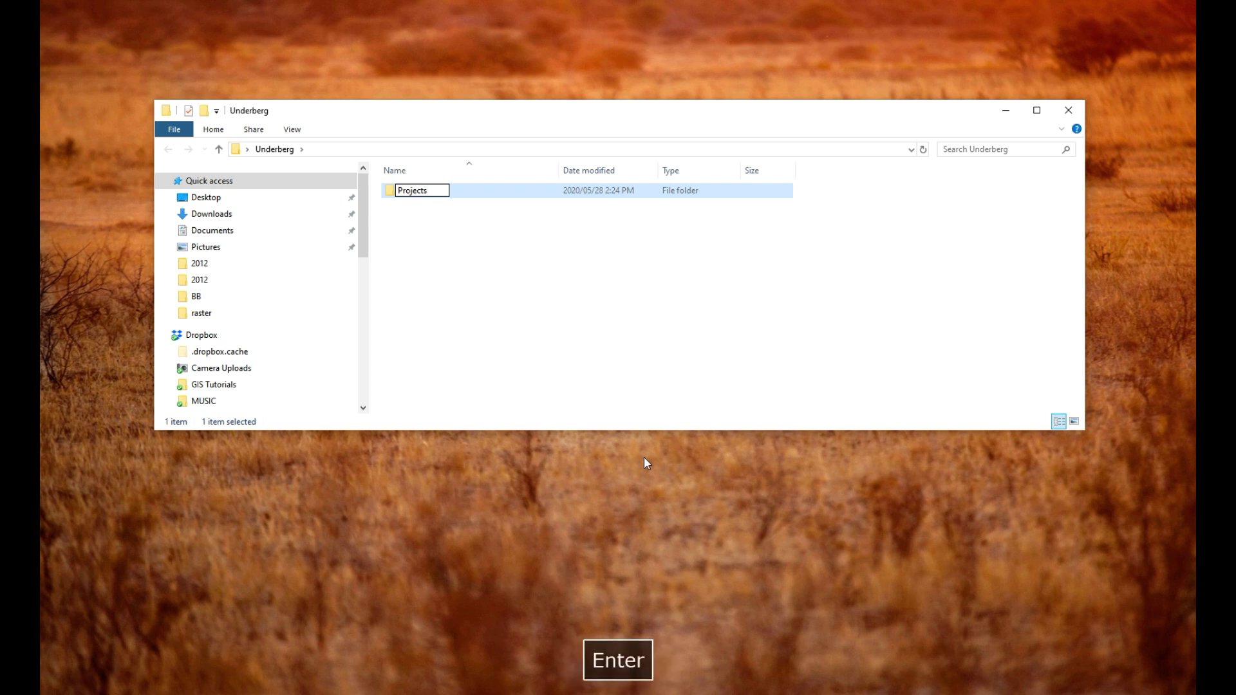
Create a second subfolder named Data inside Underberg, next to Projects
right_click(413, 241)
mouse_move(522, 450)
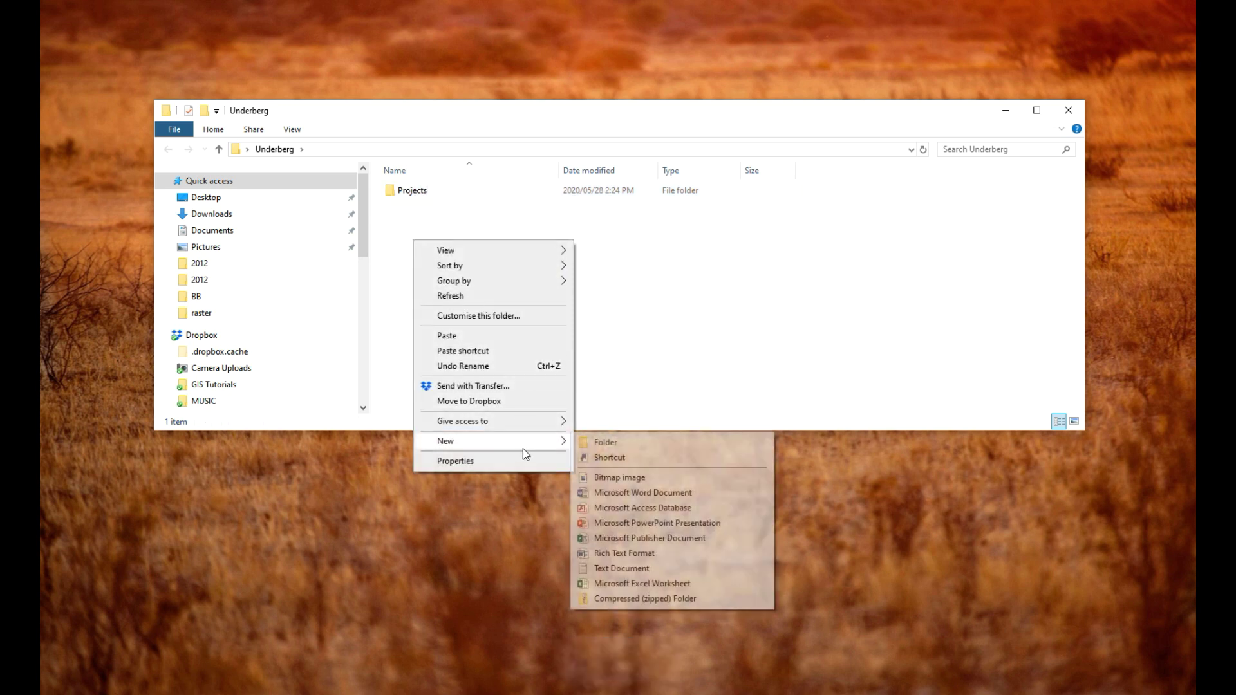
click(604, 441)
text(Data)
key(Return)
Open the Data folder and create a subfolder named Spatial in it
double_click(406, 190)
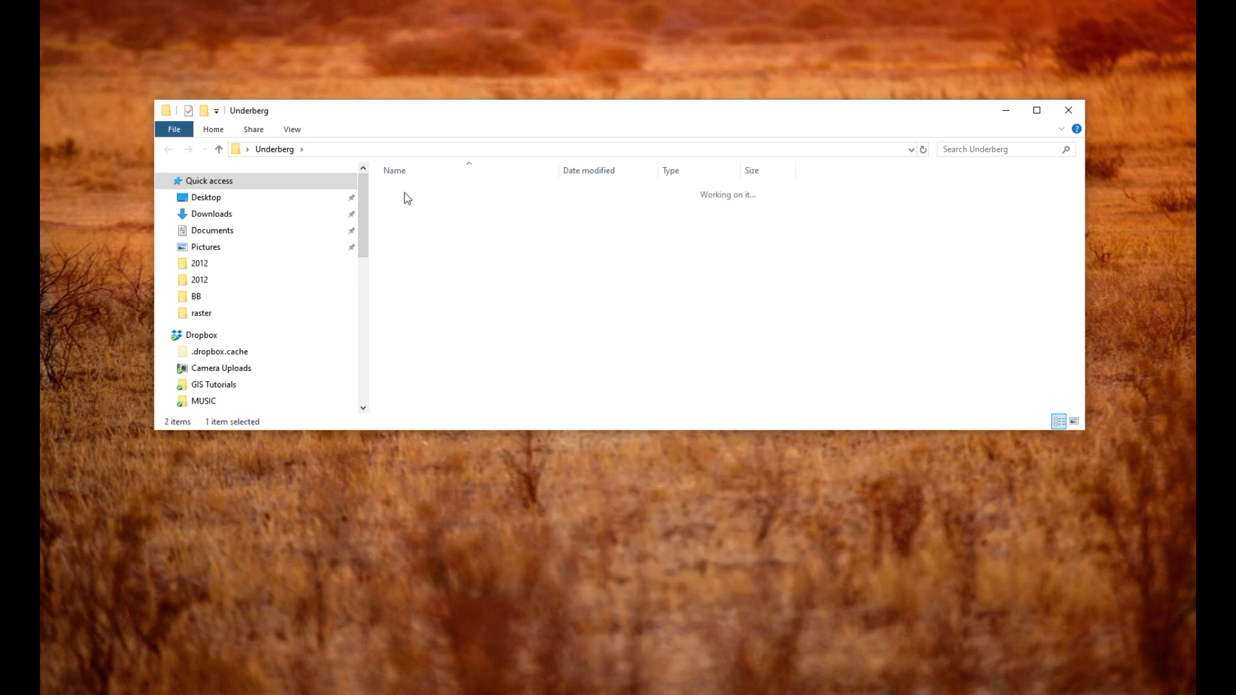
right_click(429, 266)
mouse_move(547, 466)
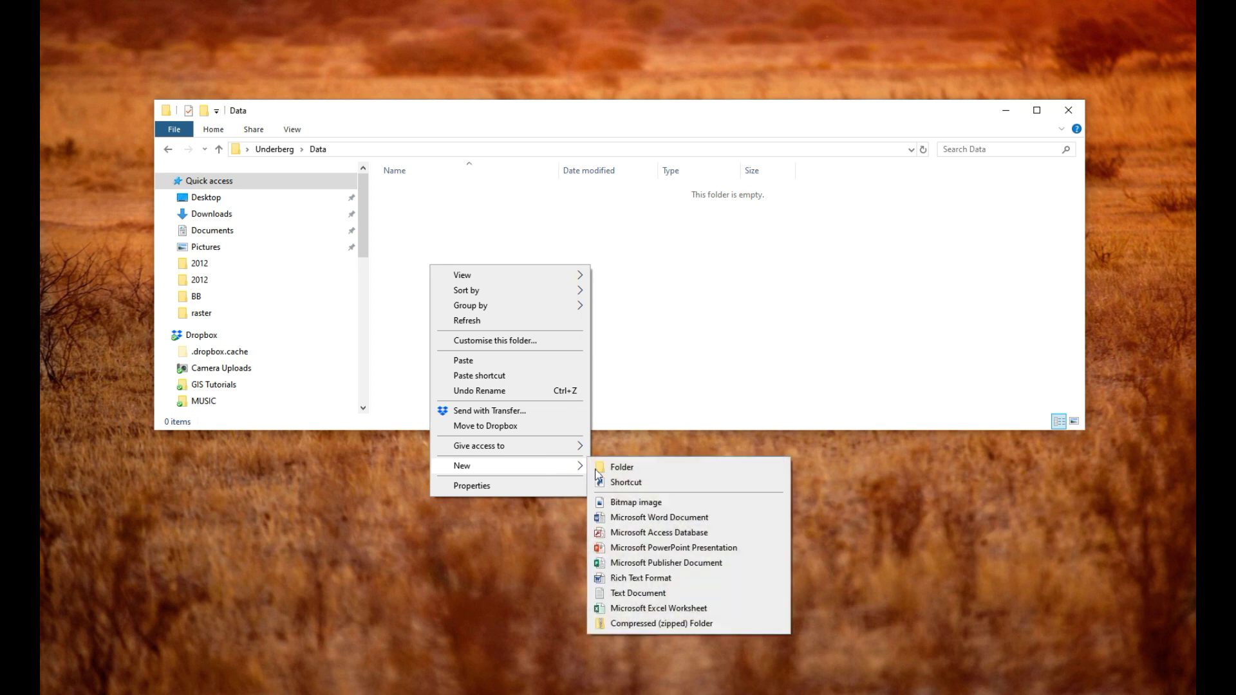
click(658, 469)
text(Spatial)
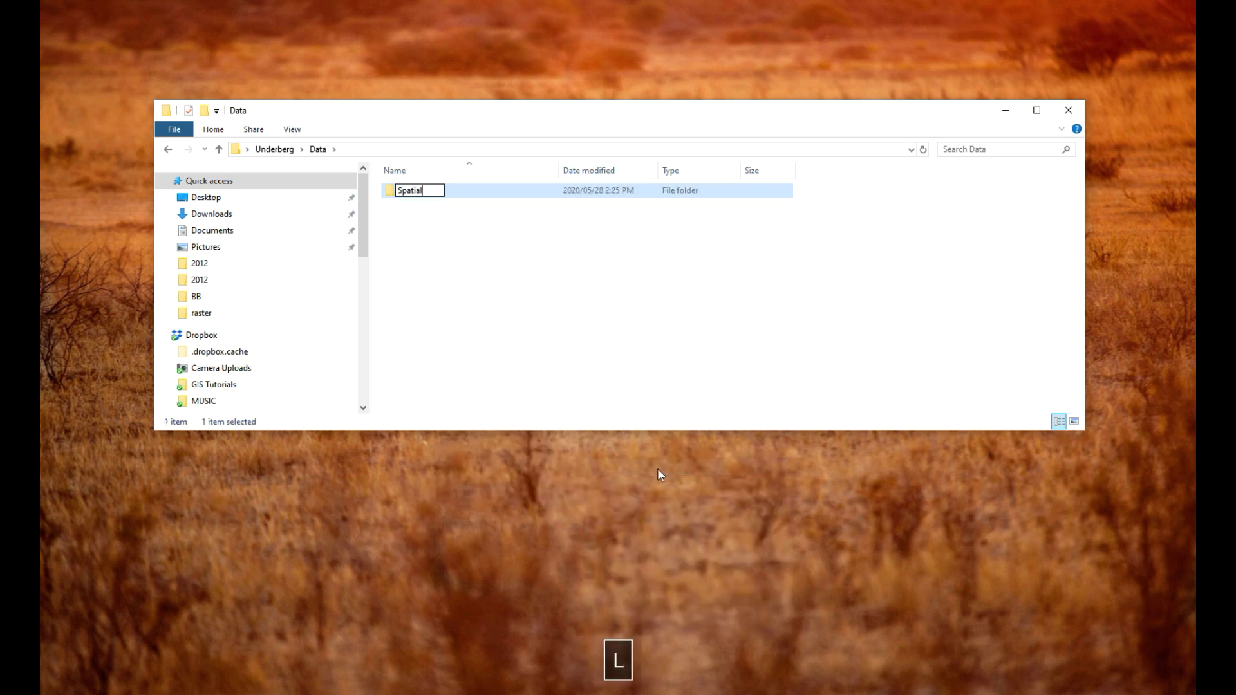
key(Return)
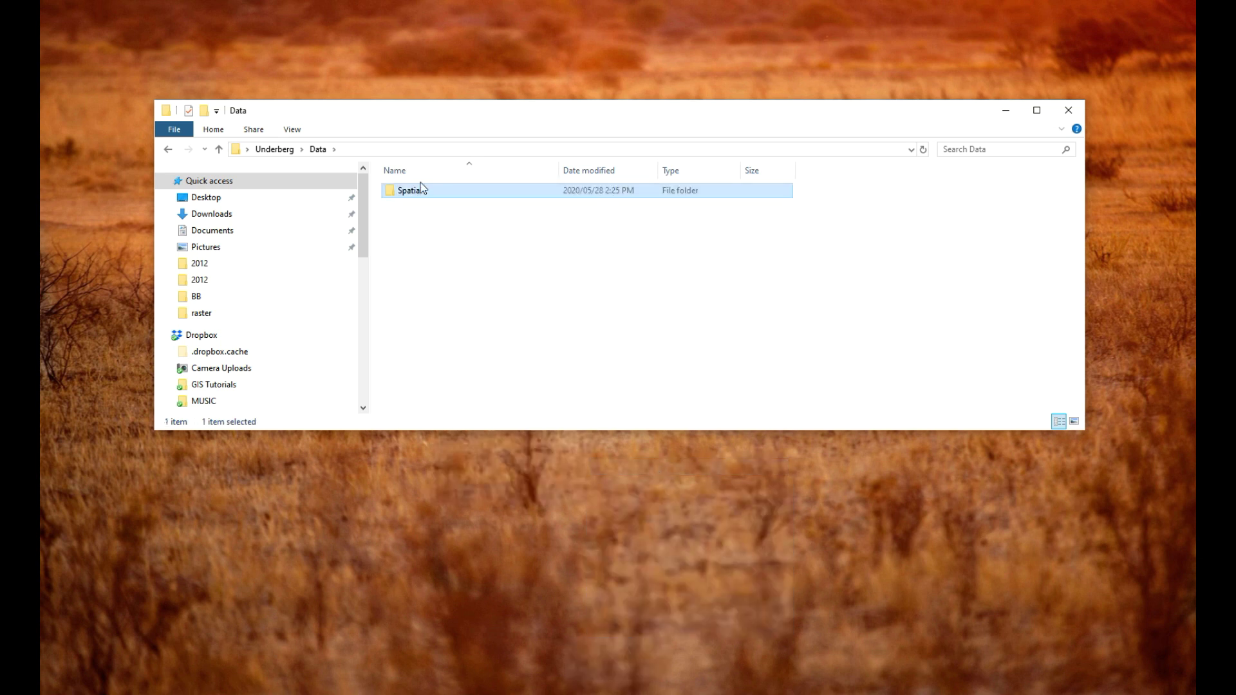
Open the Spatial folder and create a subfolder named Vector in it
double_click(423, 191)
right_click(430, 266)
mouse_move(523, 472)
click(646, 466)
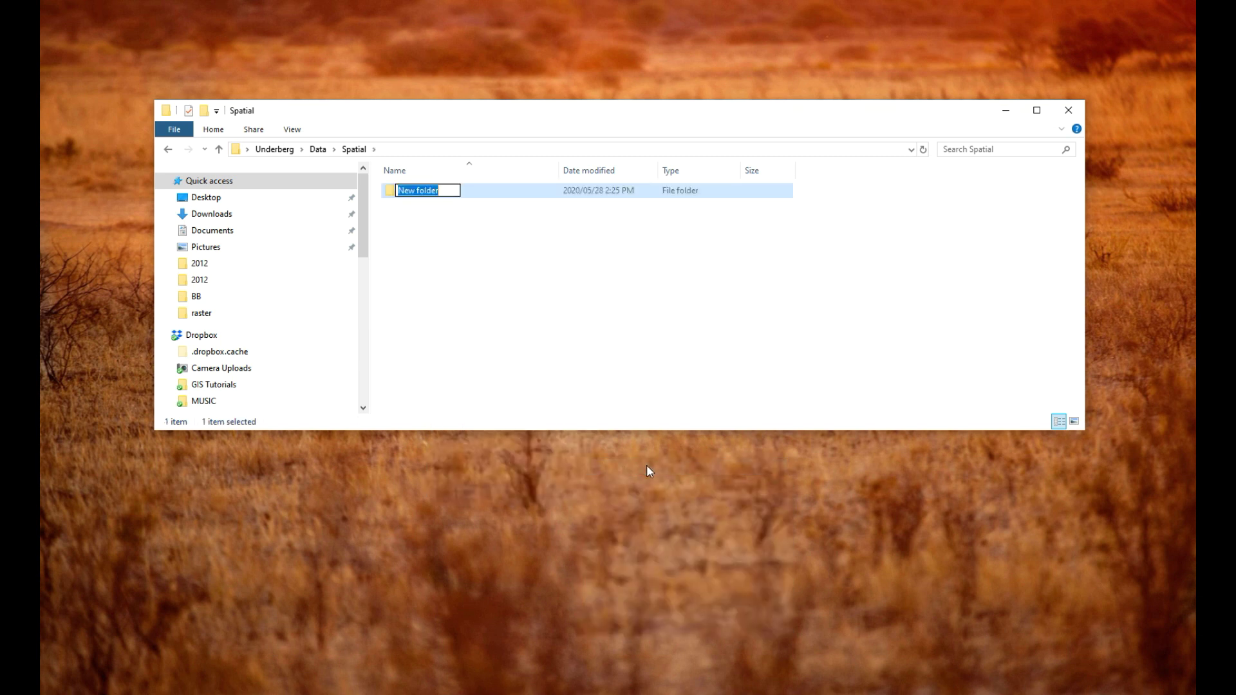
text(Vector)
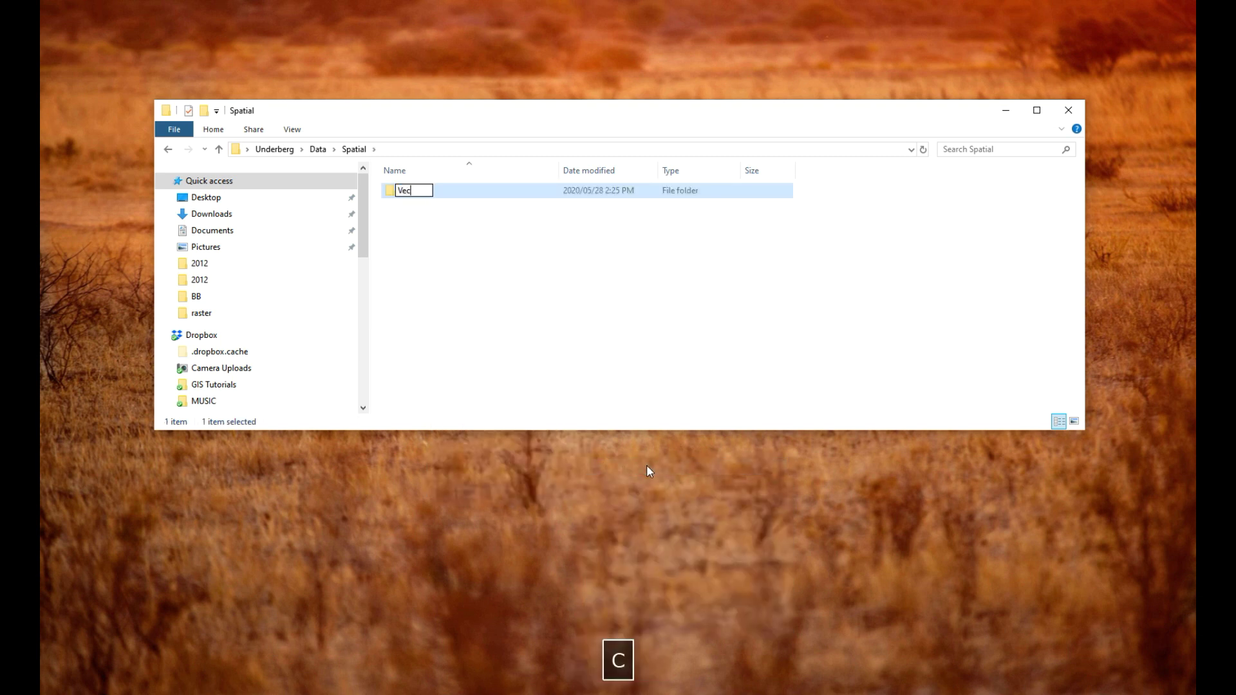
key(Return)
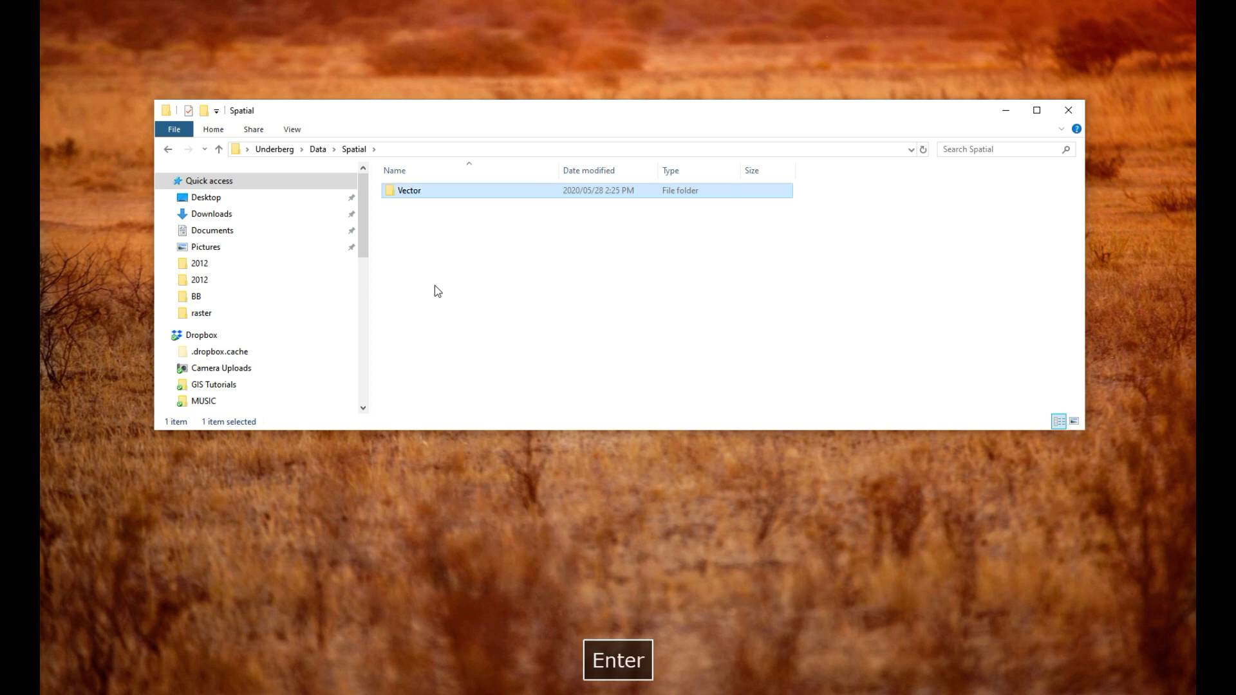
Create another subfolder named Raster inside Spatial, next to Vector
right_click(437, 281)
mouse_move(543, 481)
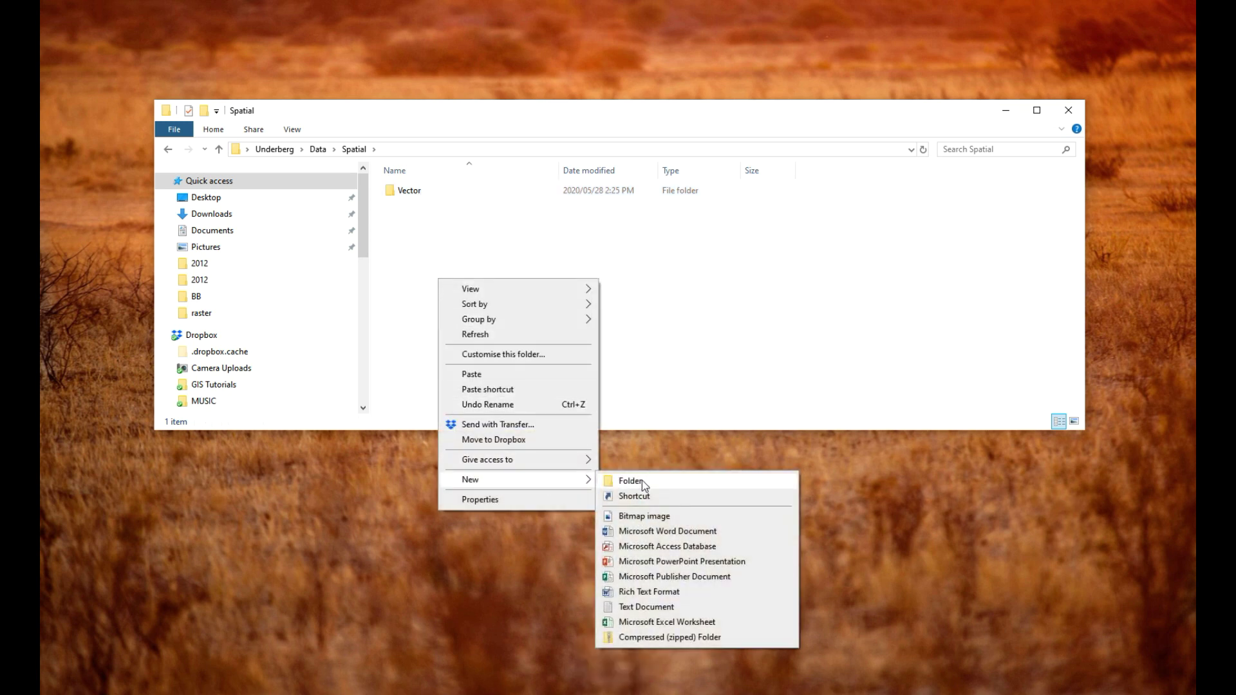
click(642, 480)
text(Raster)
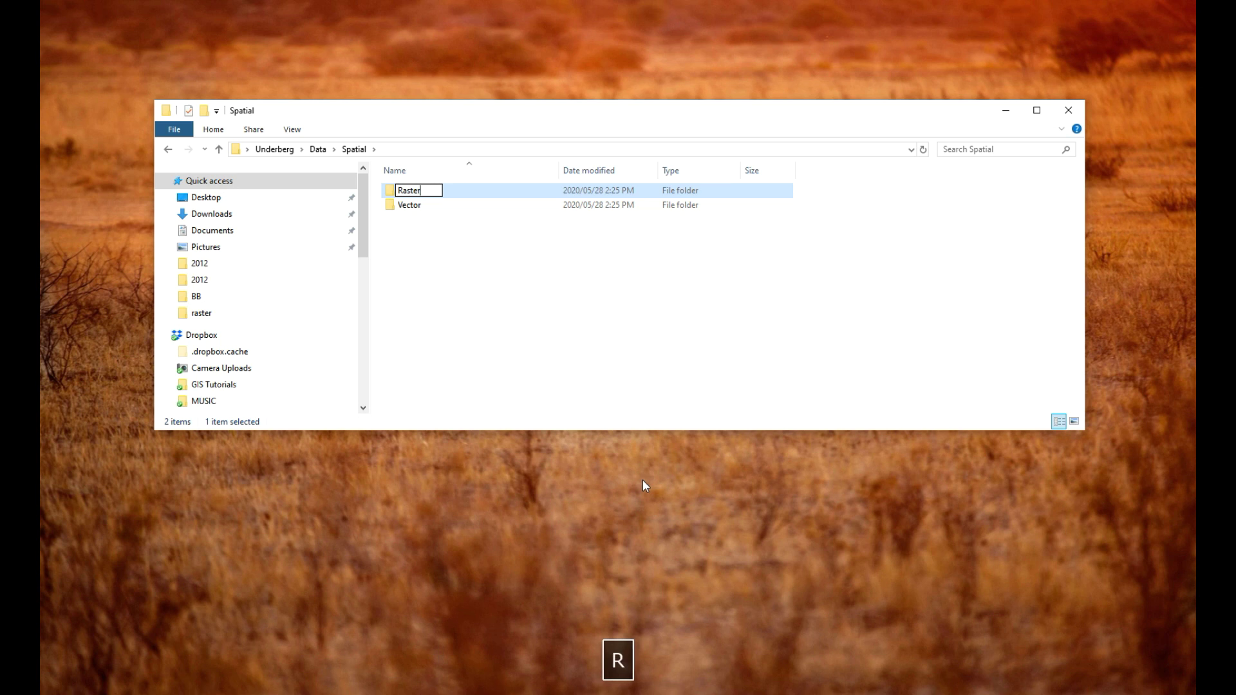
key(Return)
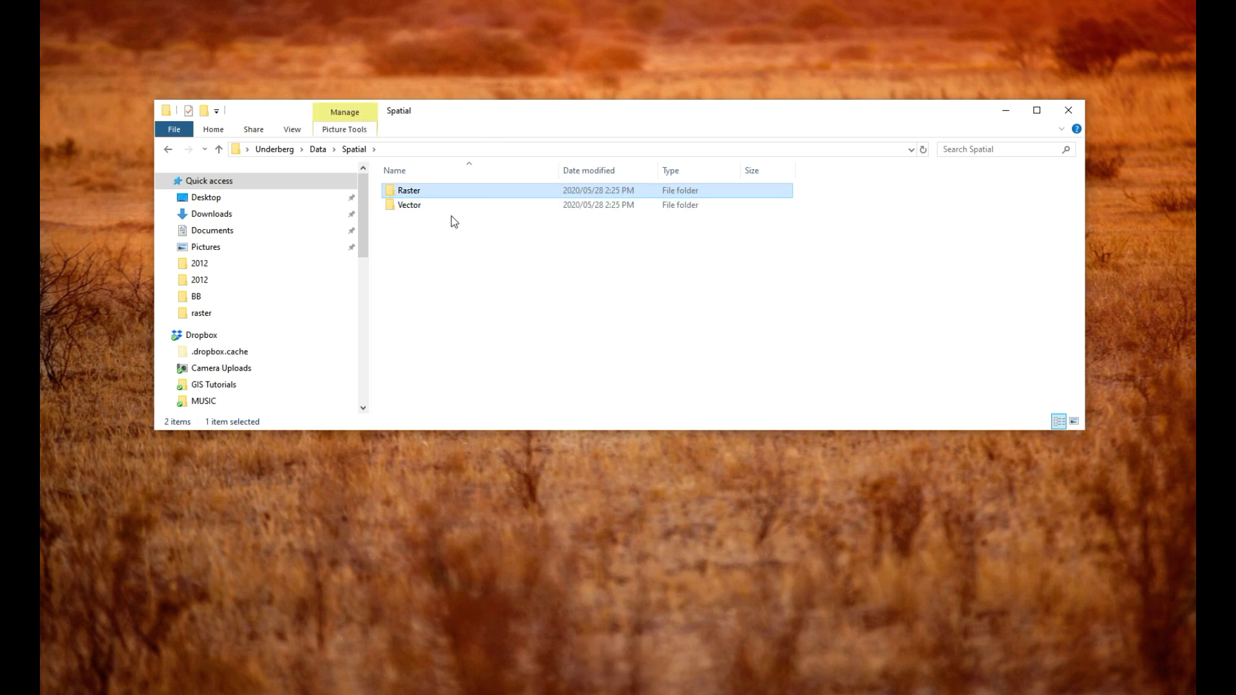
Move the S30E029.hgt file from the desktop's layers folder into the Underberg Raster folder
drag(566, 118, 606, 315)
click(483, 171)
double_click(483, 171)
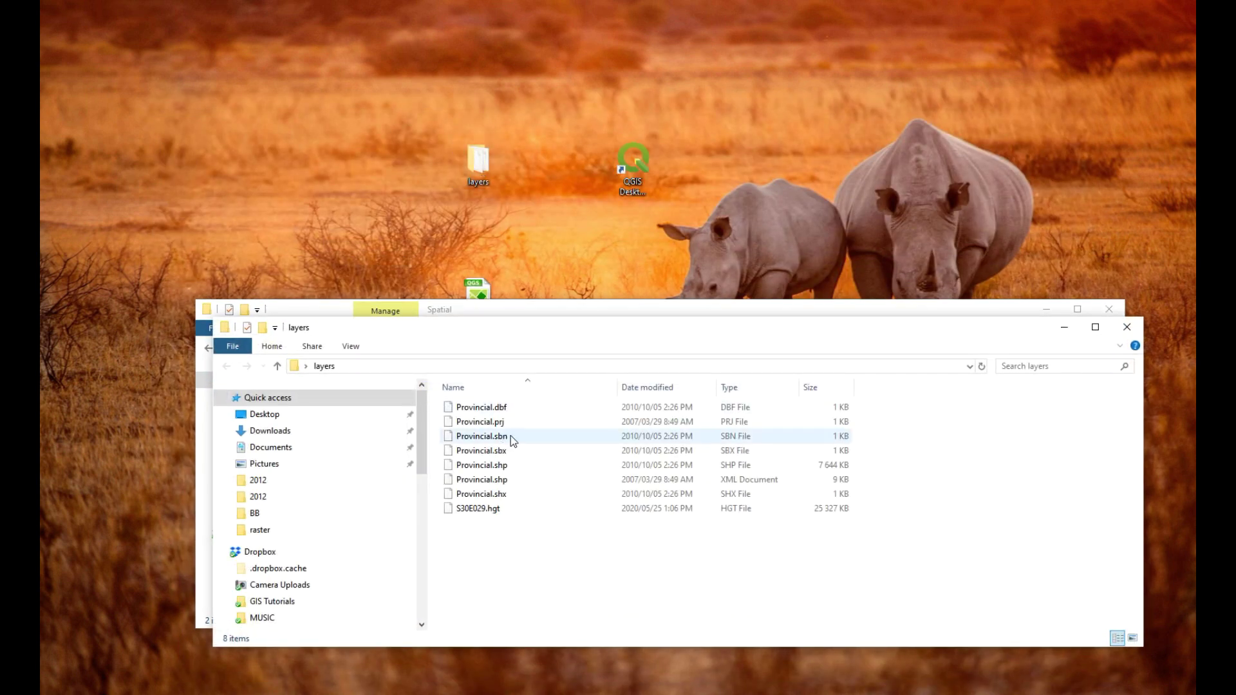
click(523, 509)
right_click(523, 509)
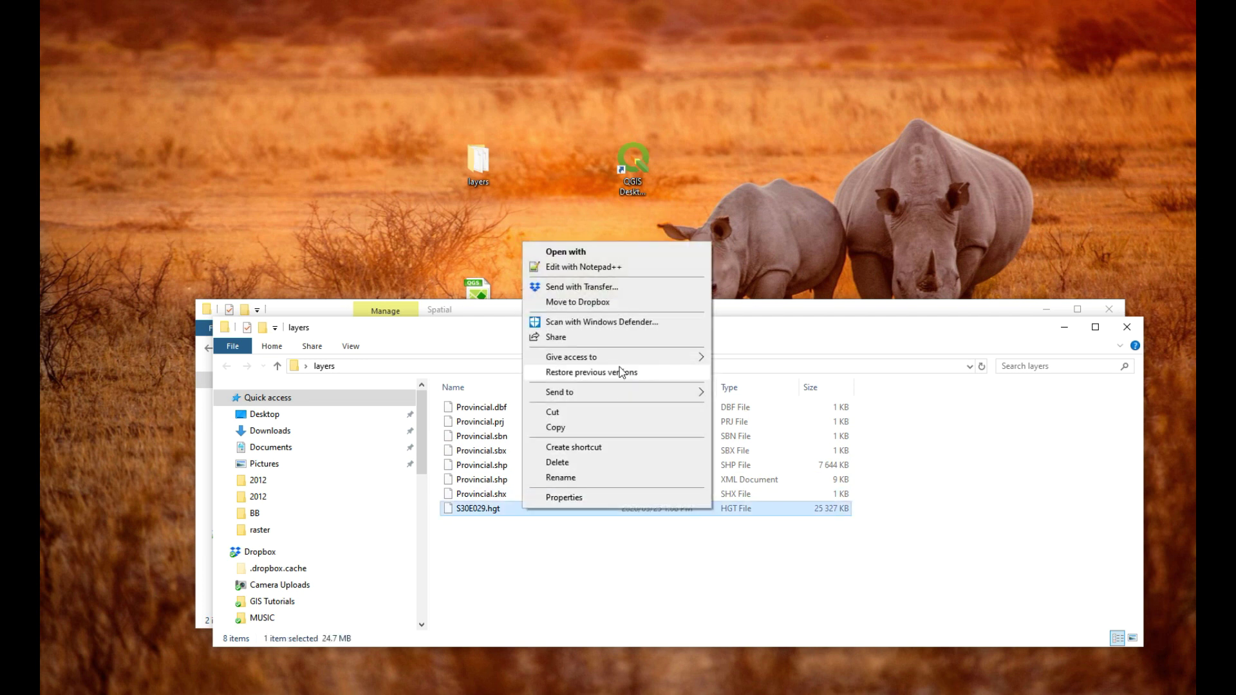
click(574, 412)
click(581, 314)
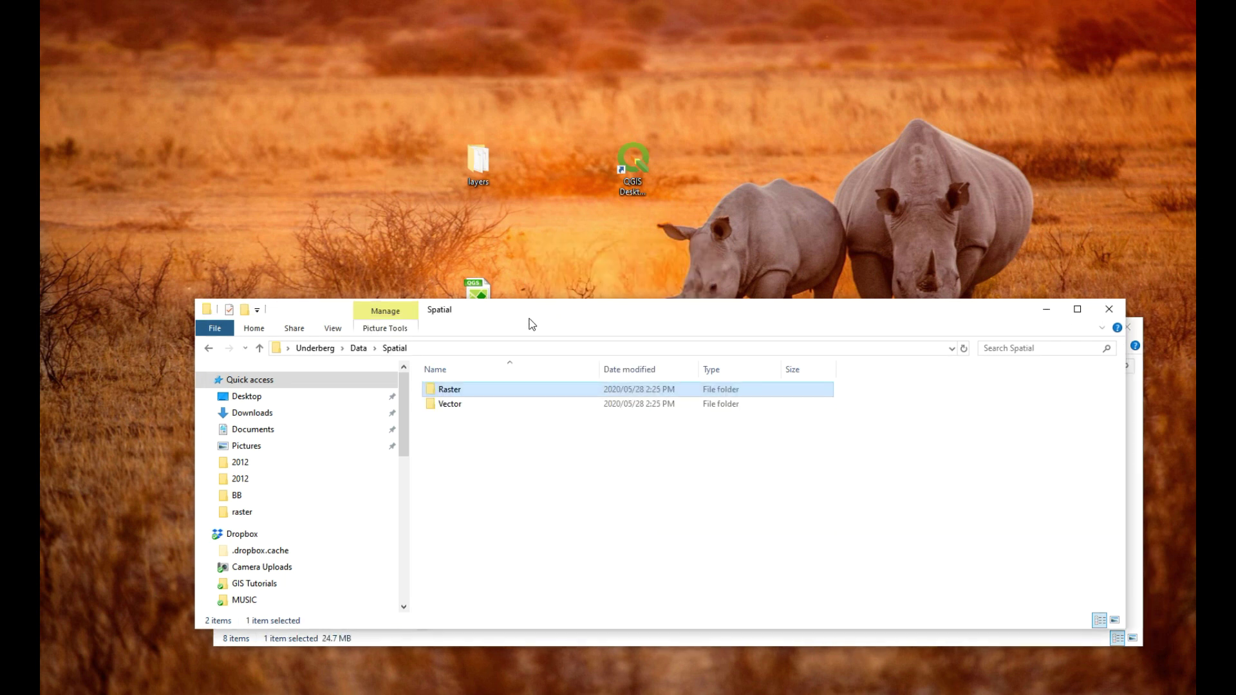
double_click(489, 394)
right_click(548, 426)
click(609, 520)
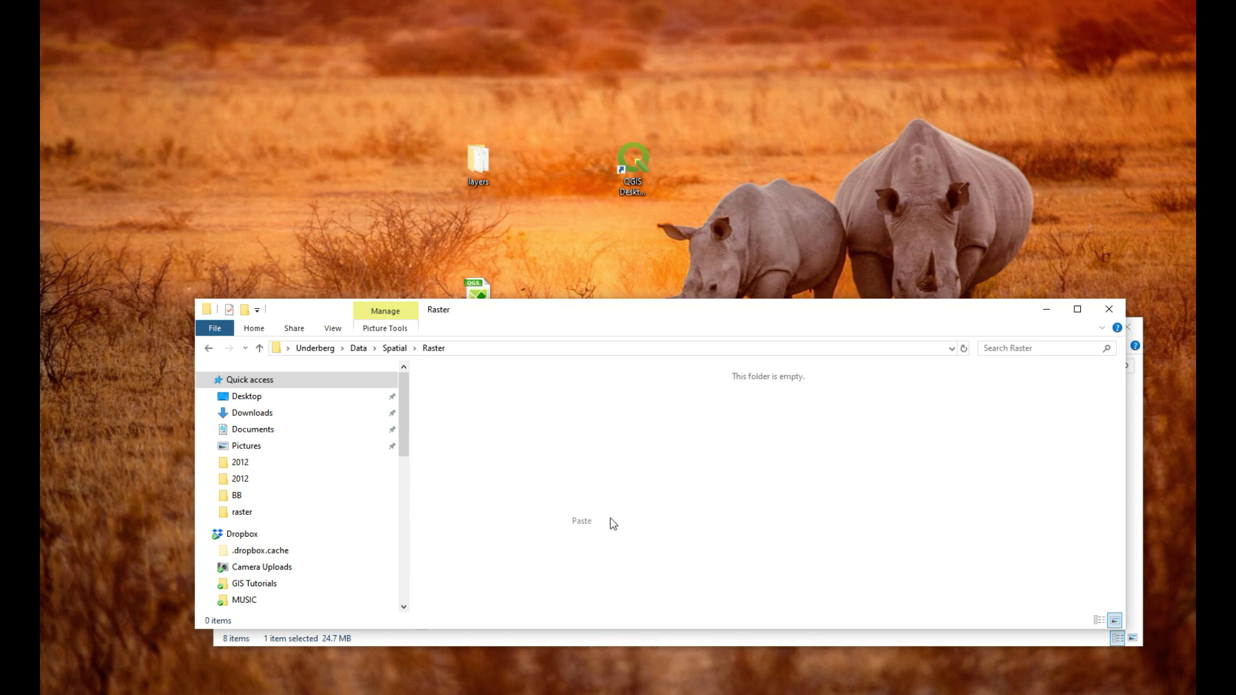
Move all the Provincial files from the layers folder into Underberg's Vector folder and close both folder windows
drag(579, 315, 573, 47)
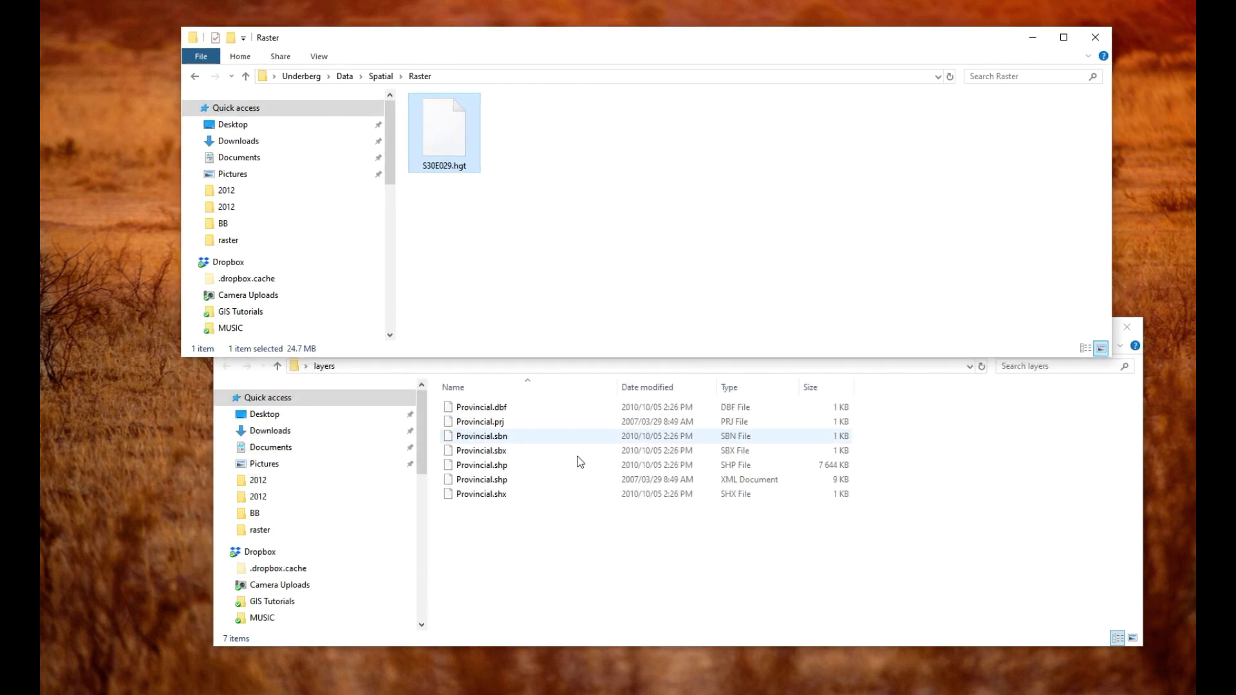
click(505, 494)
shift+click(493, 409)
right_click(531, 447)
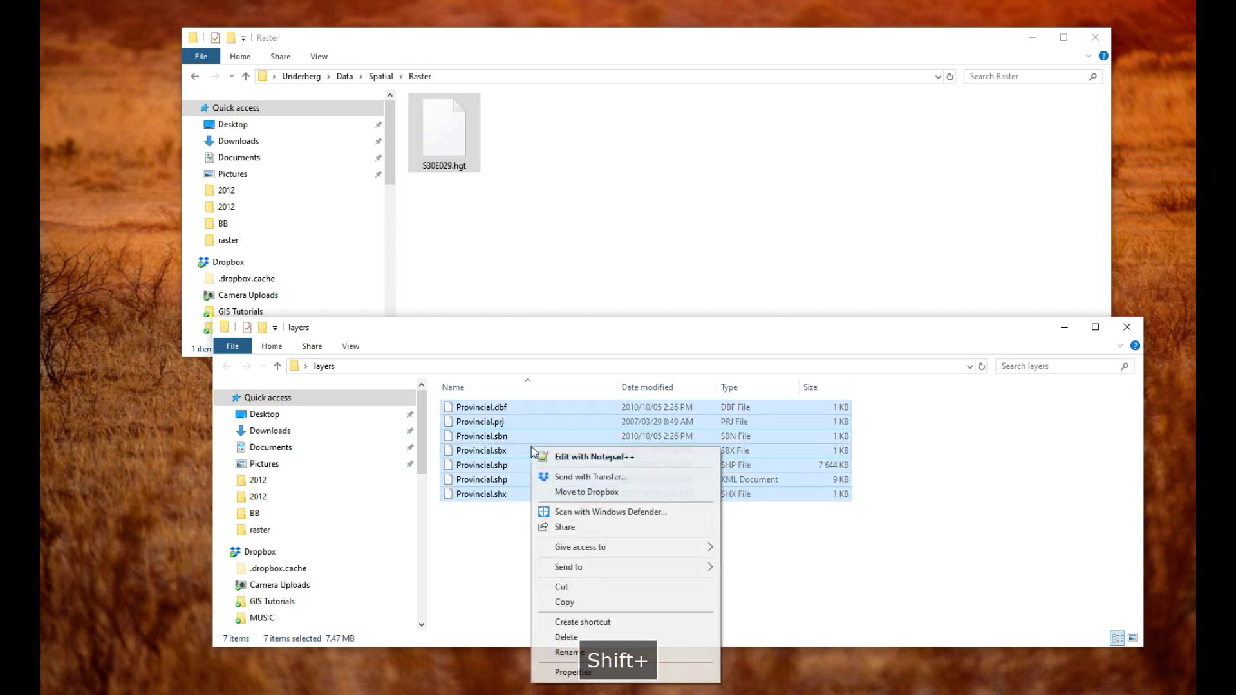
click(613, 590)
click(381, 79)
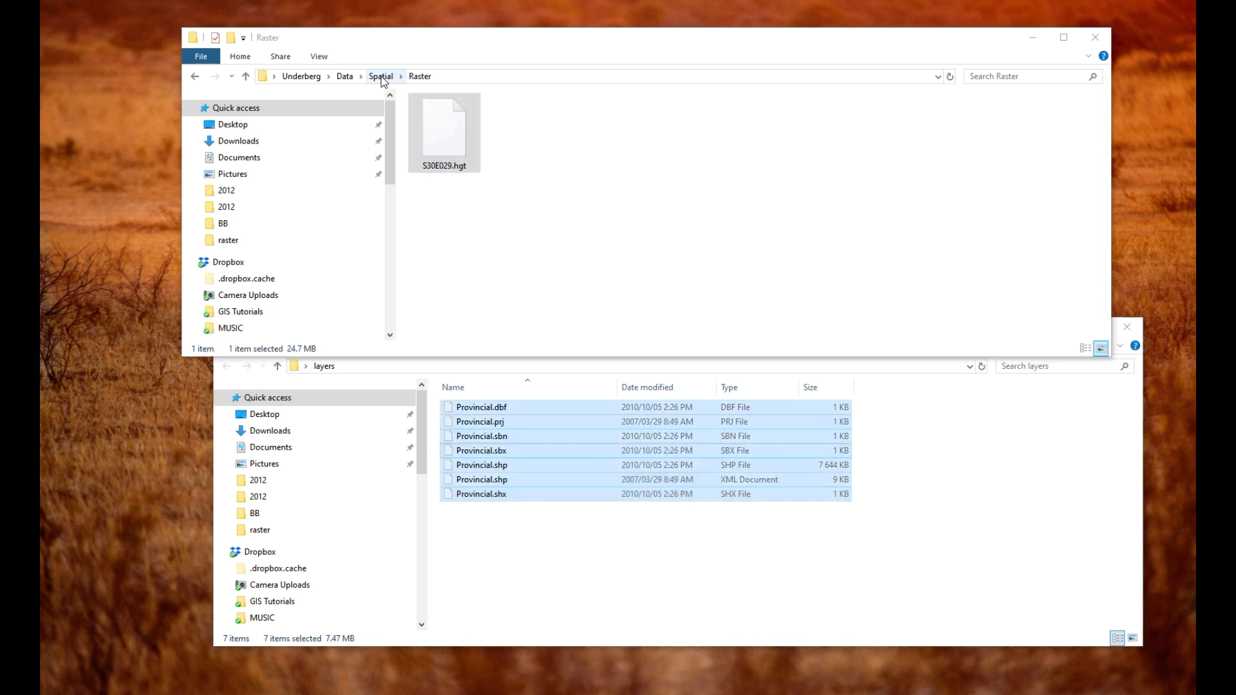
click(381, 76)
double_click(449, 135)
right_click(483, 233)
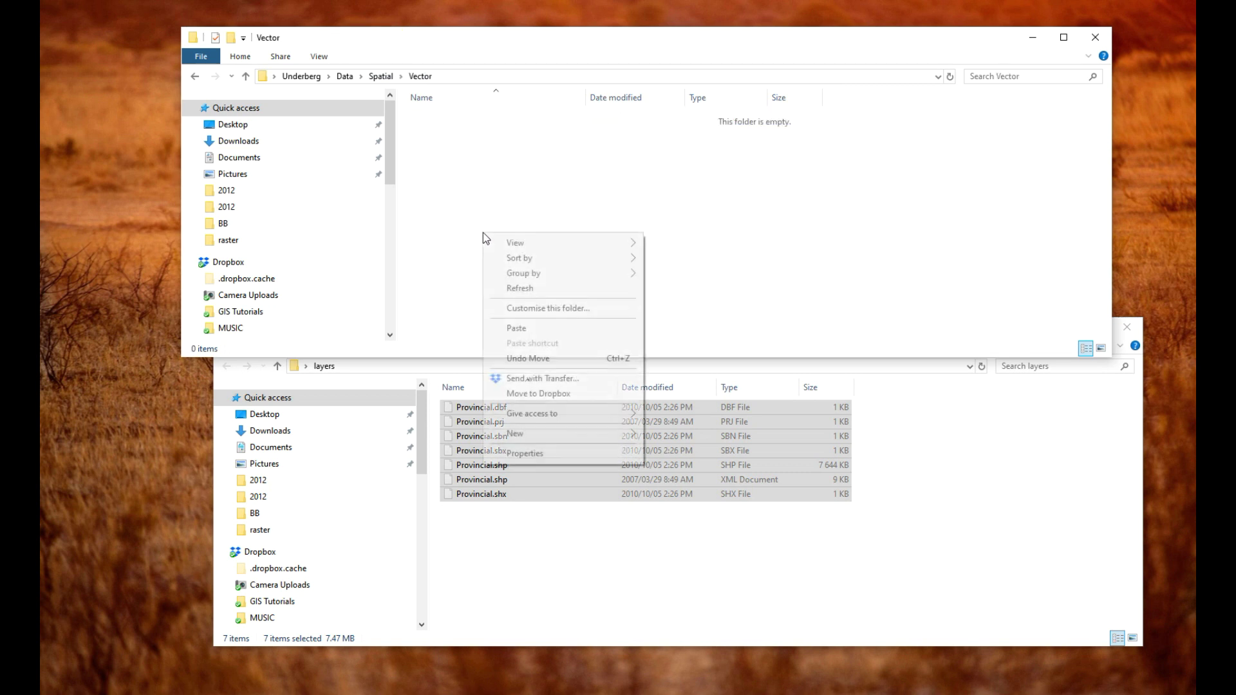
click(535, 328)
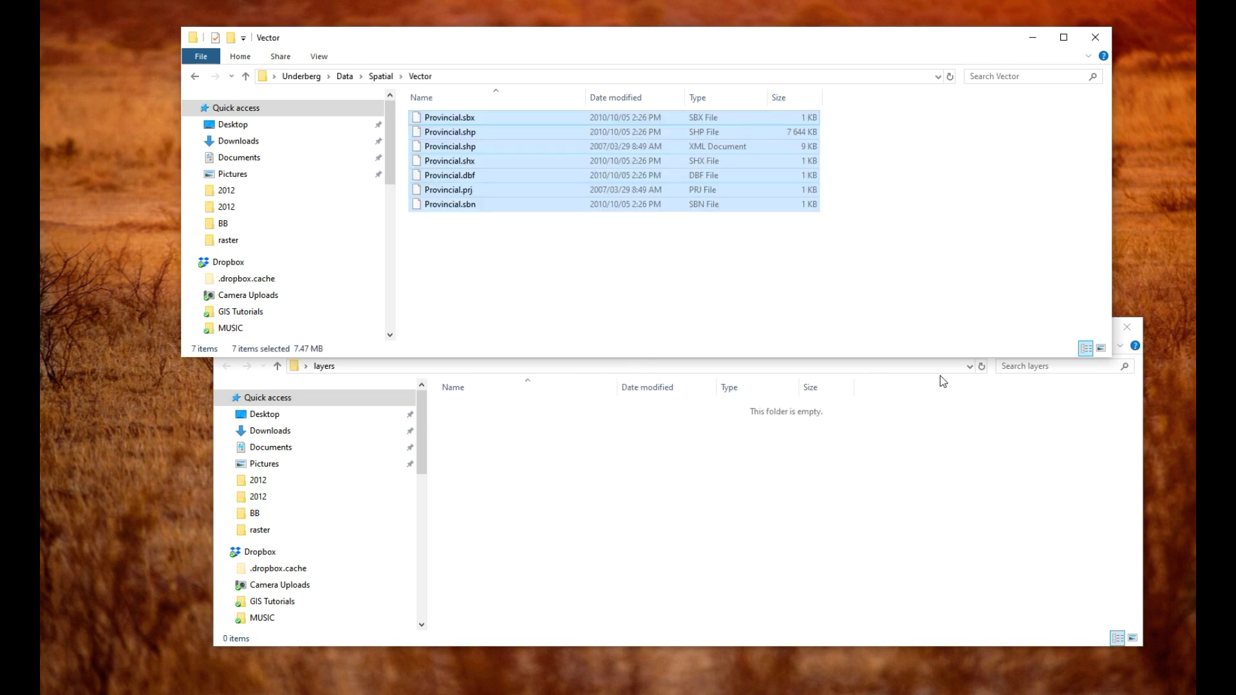
click(1126, 327)
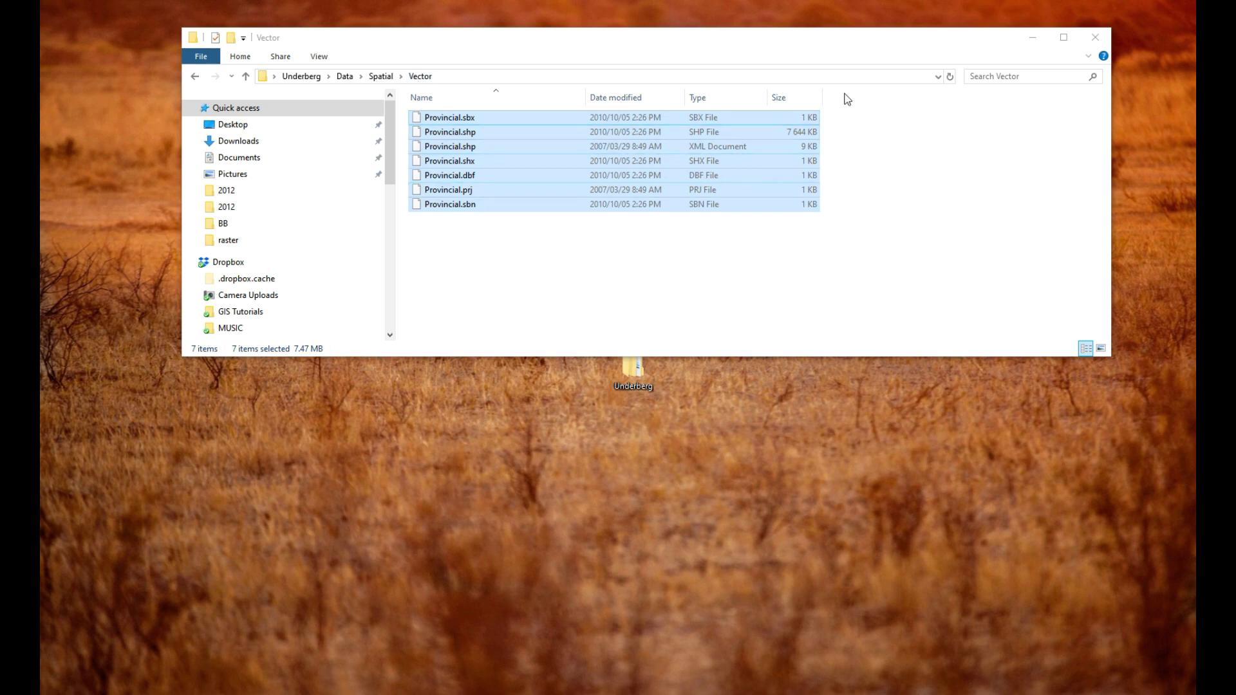
click(1095, 37)
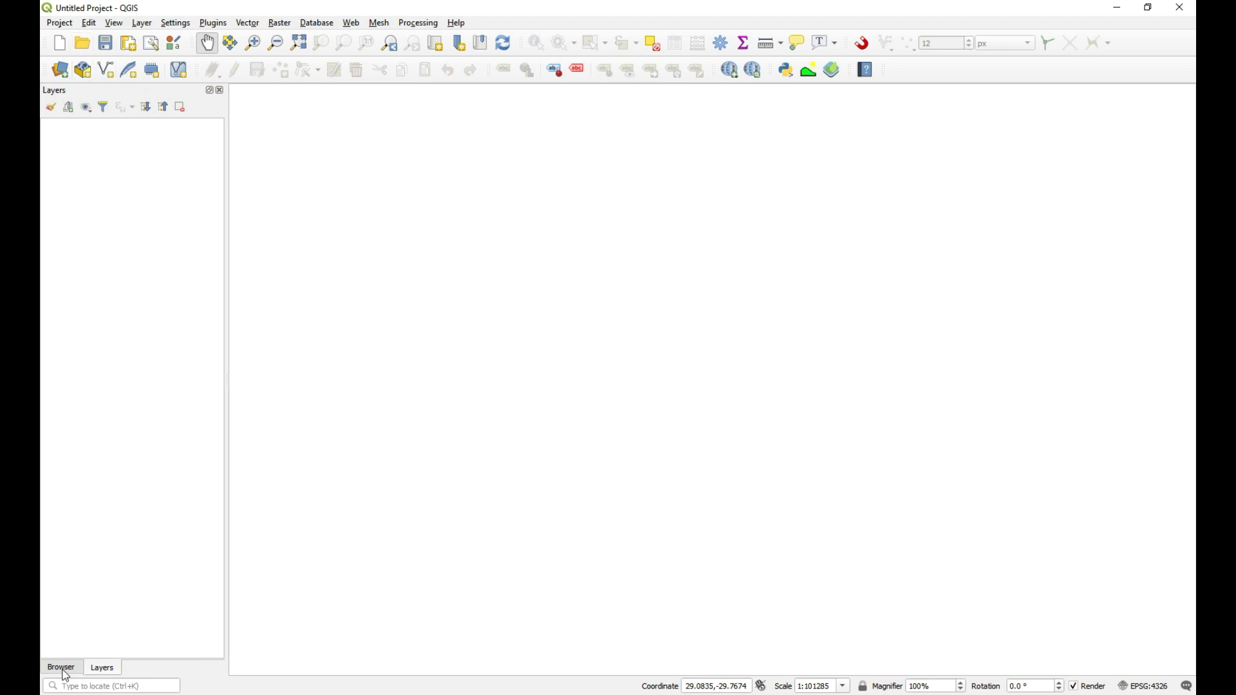
Switch to QGIS and add the desktop's Underberg folder to the Browser favorites
key(F5)
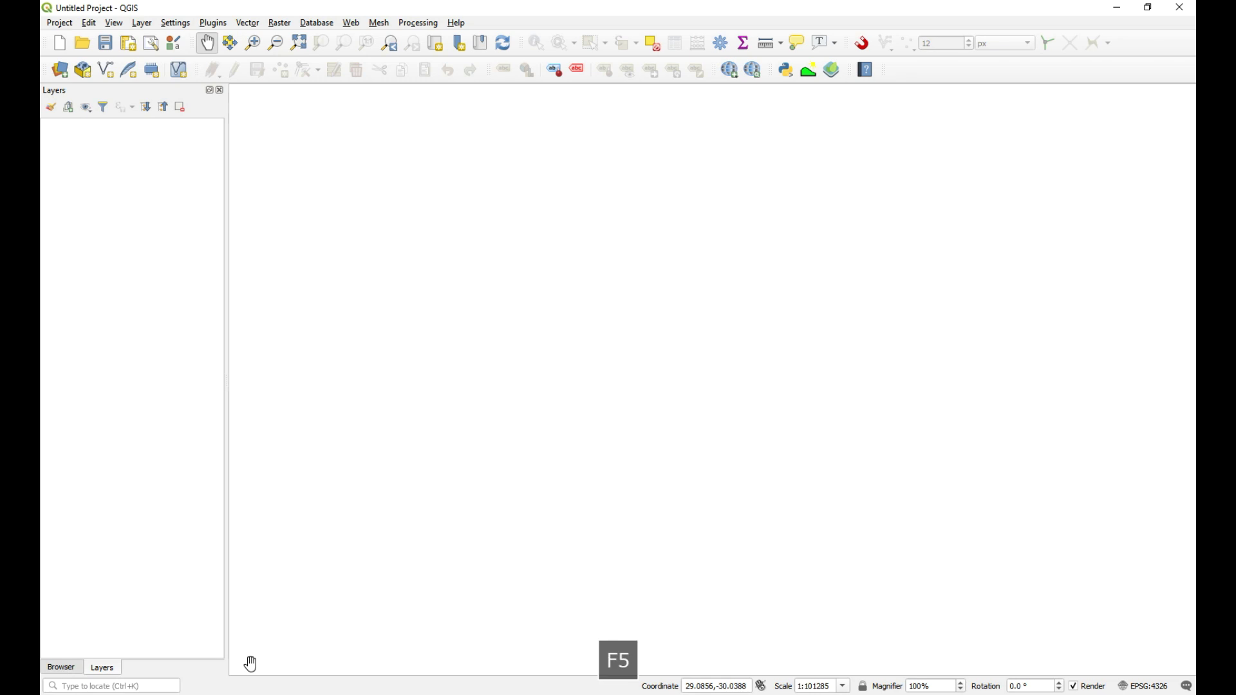
click(61, 669)
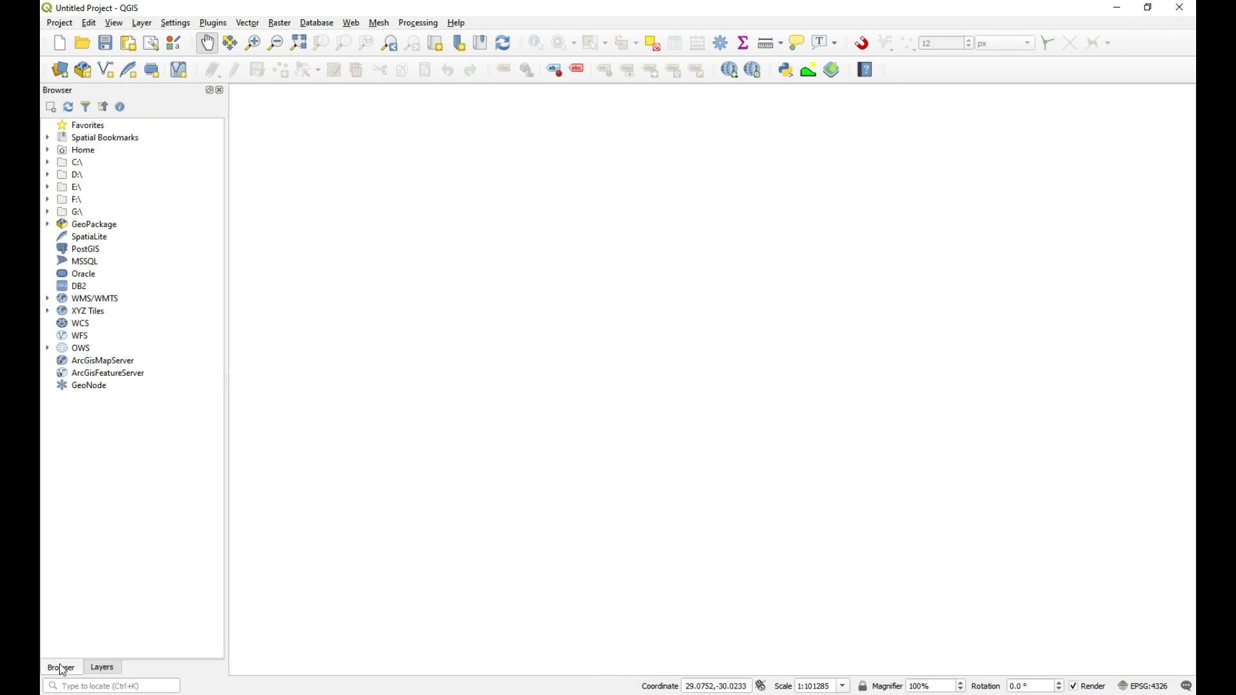
right_click(95, 127)
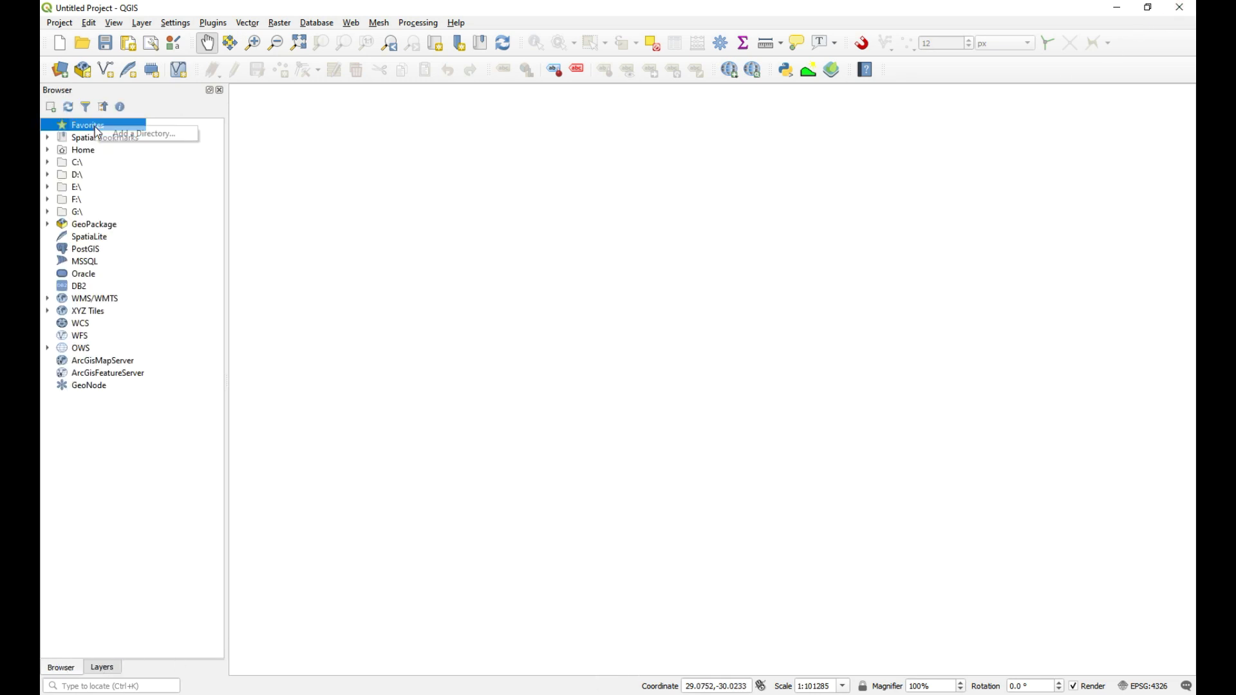
click(164, 138)
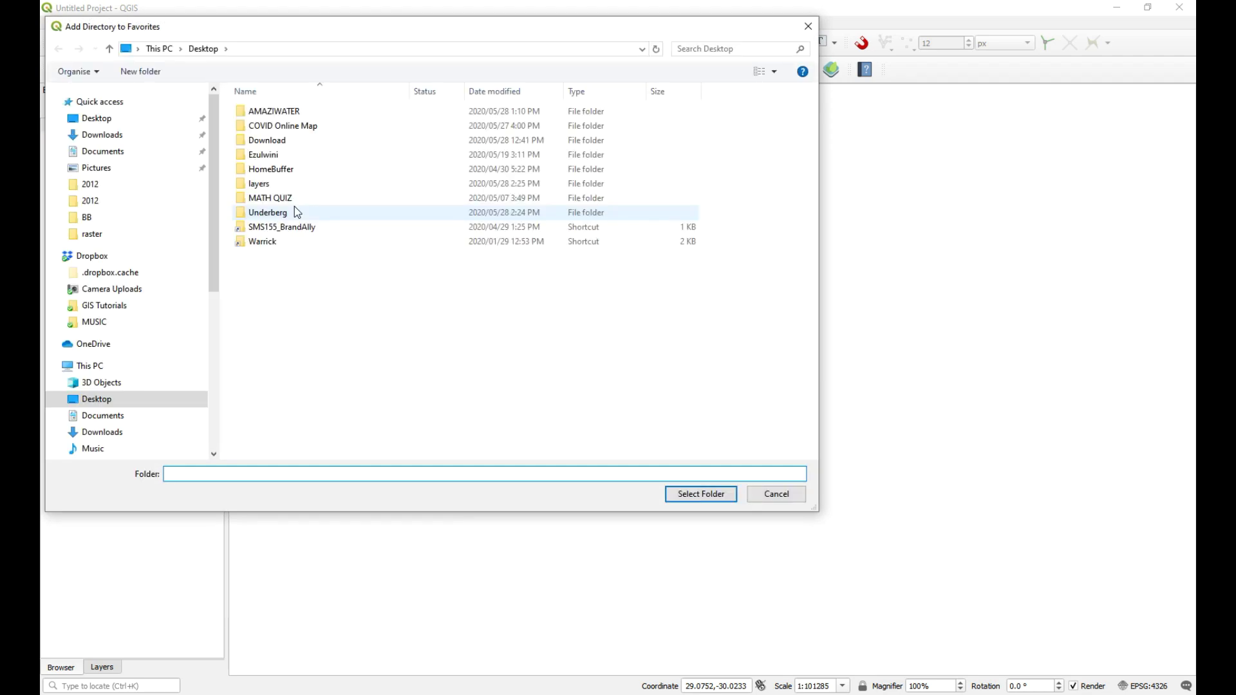
click(295, 210)
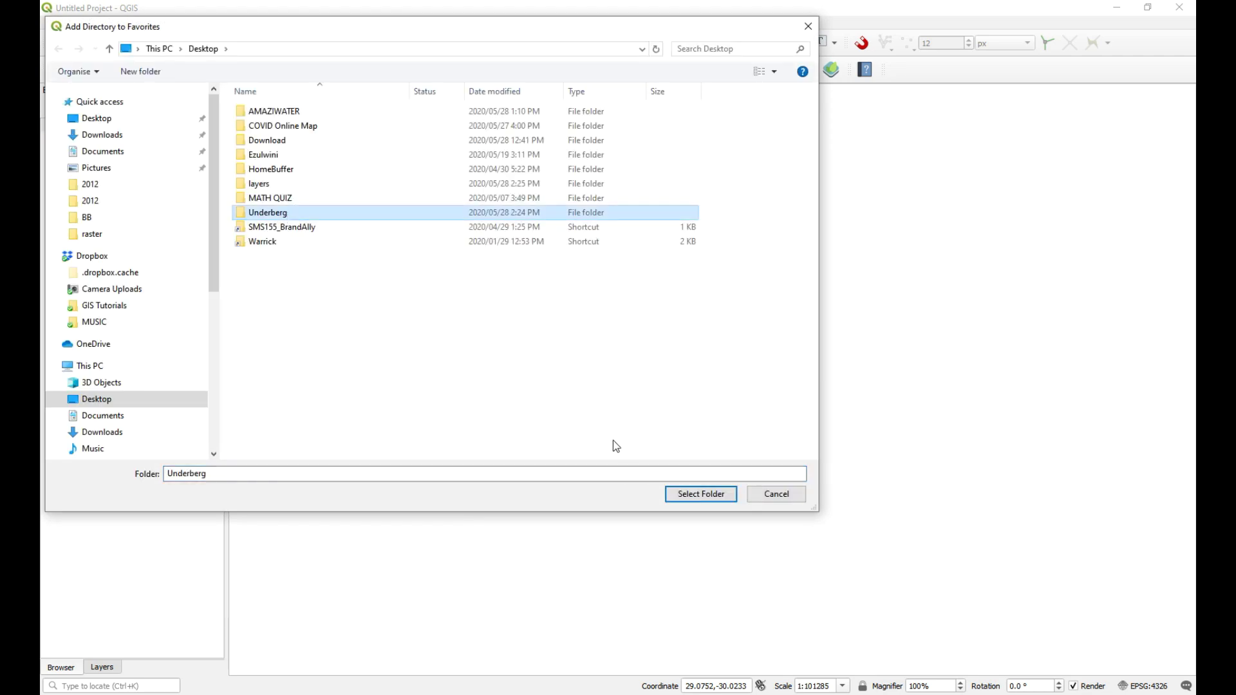
click(693, 494)
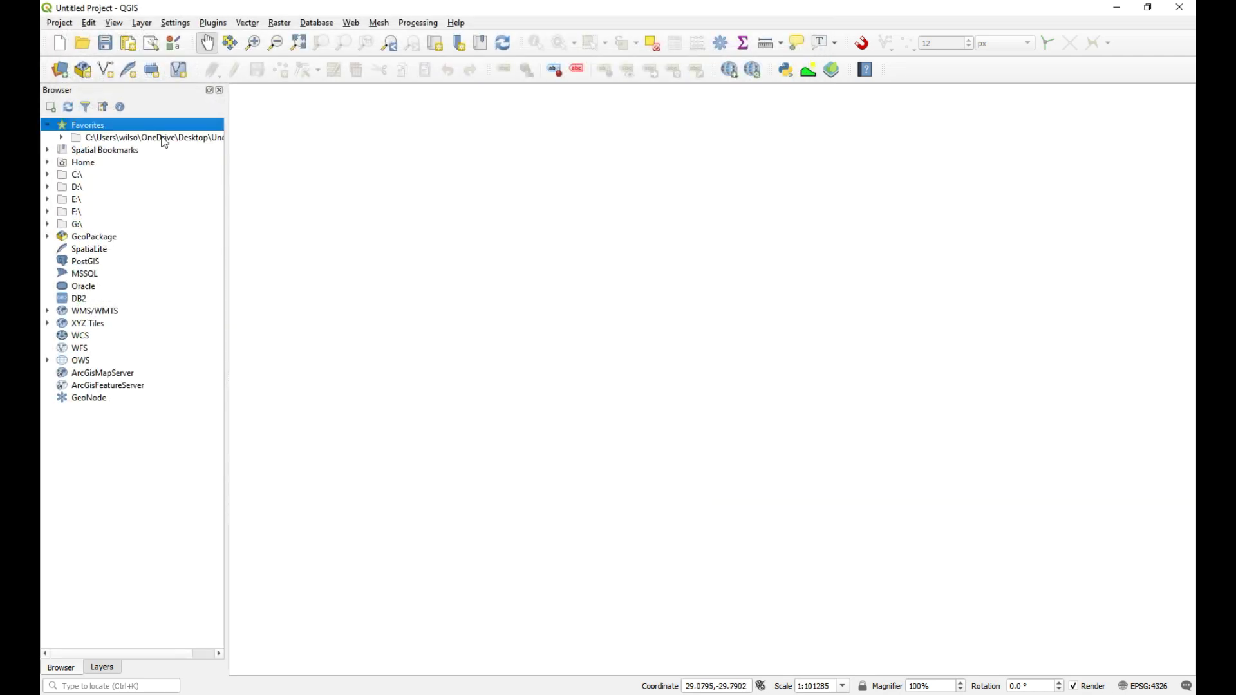
Shorten the new favorite's name to Desktop\Underberg
right_click(165, 141)
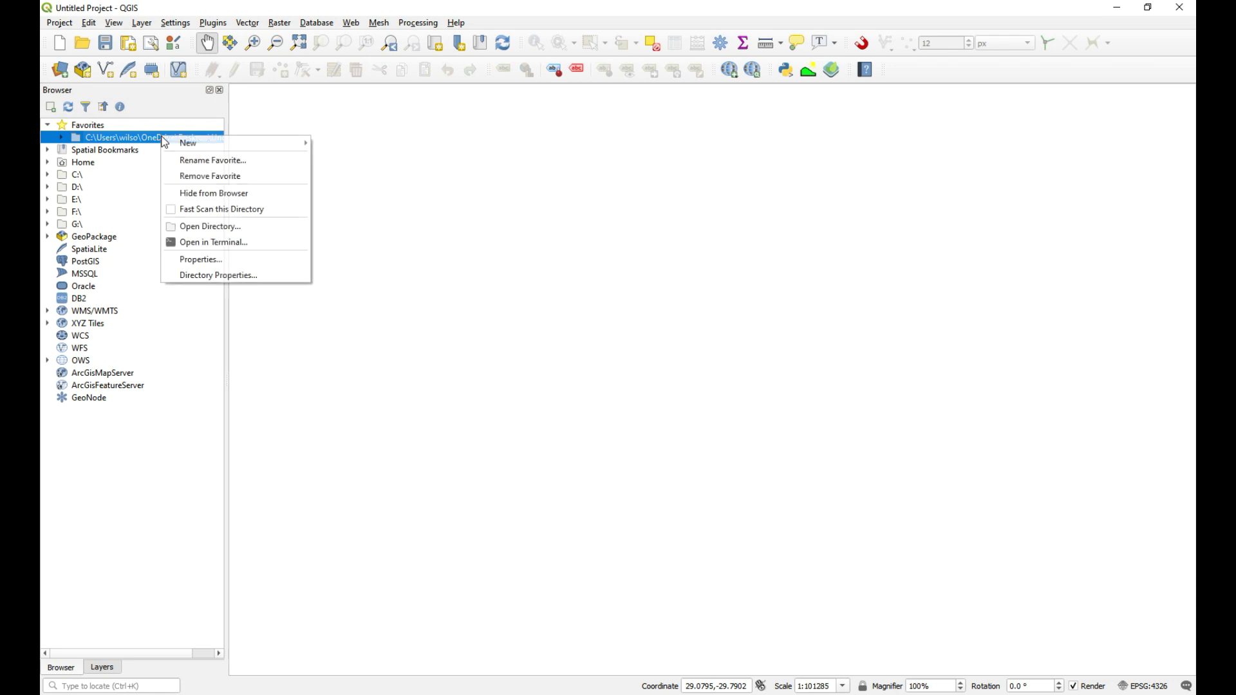
click(250, 167)
double_click(583, 342)
drag(580, 341, 491, 341)
key(Delete)
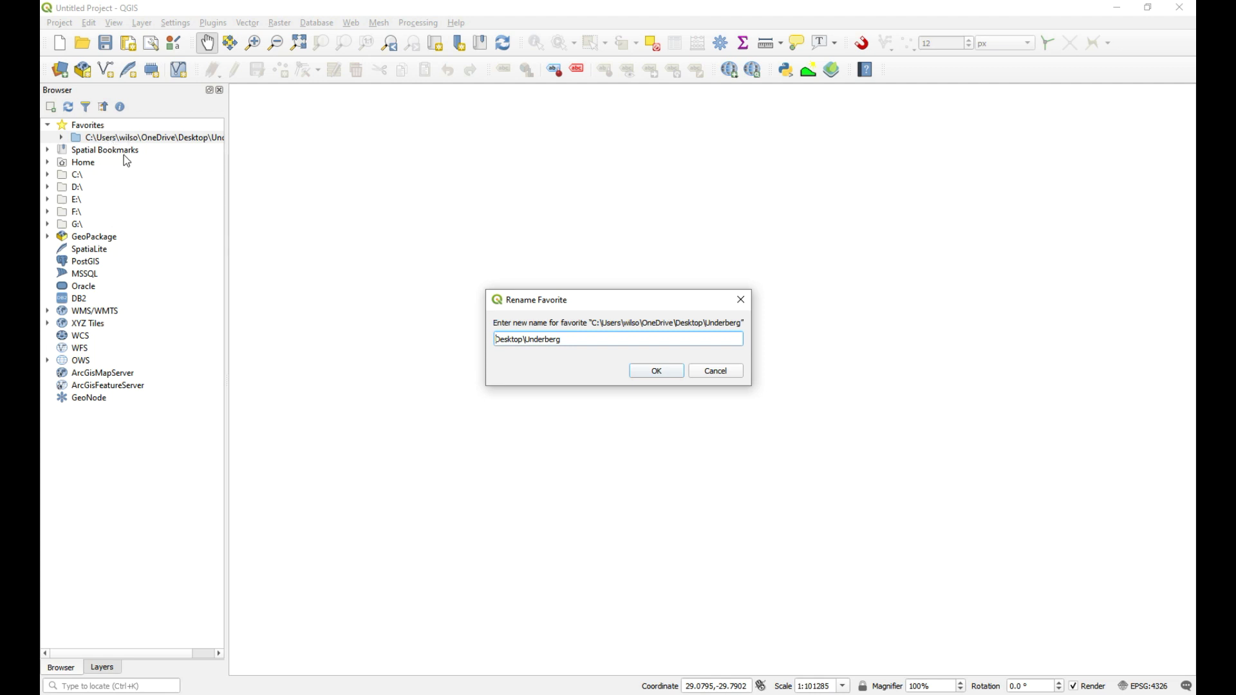
click(663, 377)
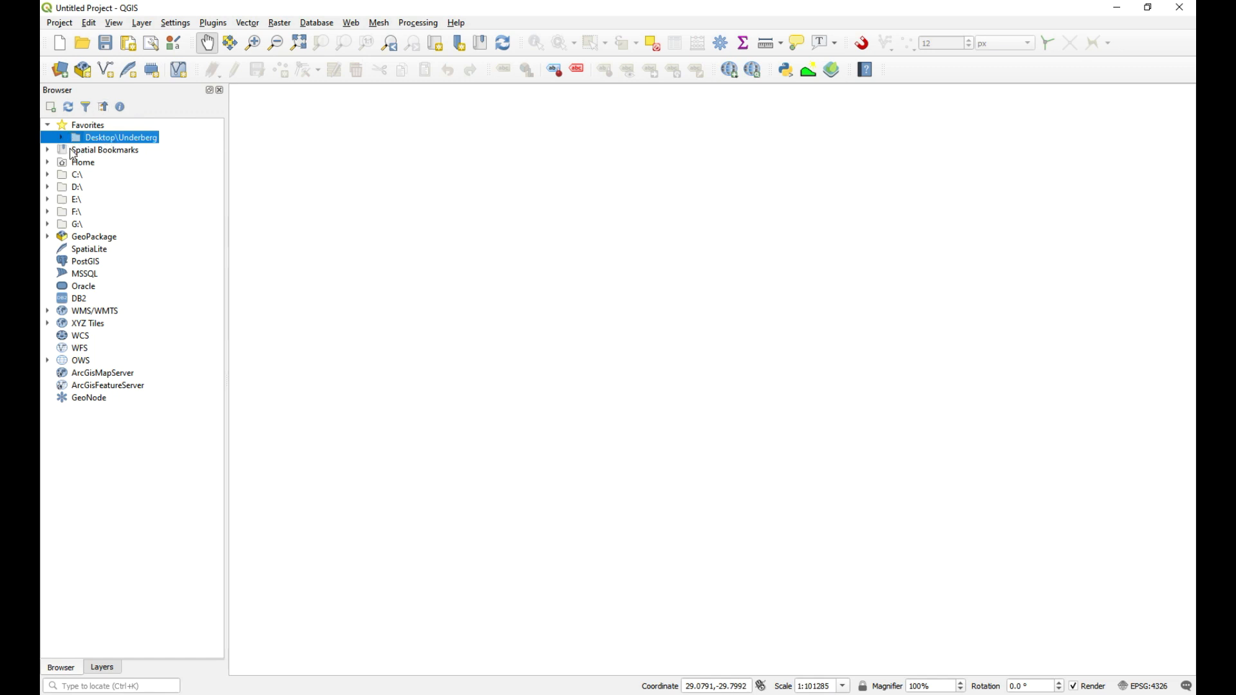
Expand the Underberg favorite through Data and Spatial down to the contents of the Raster folder
click(60, 138)
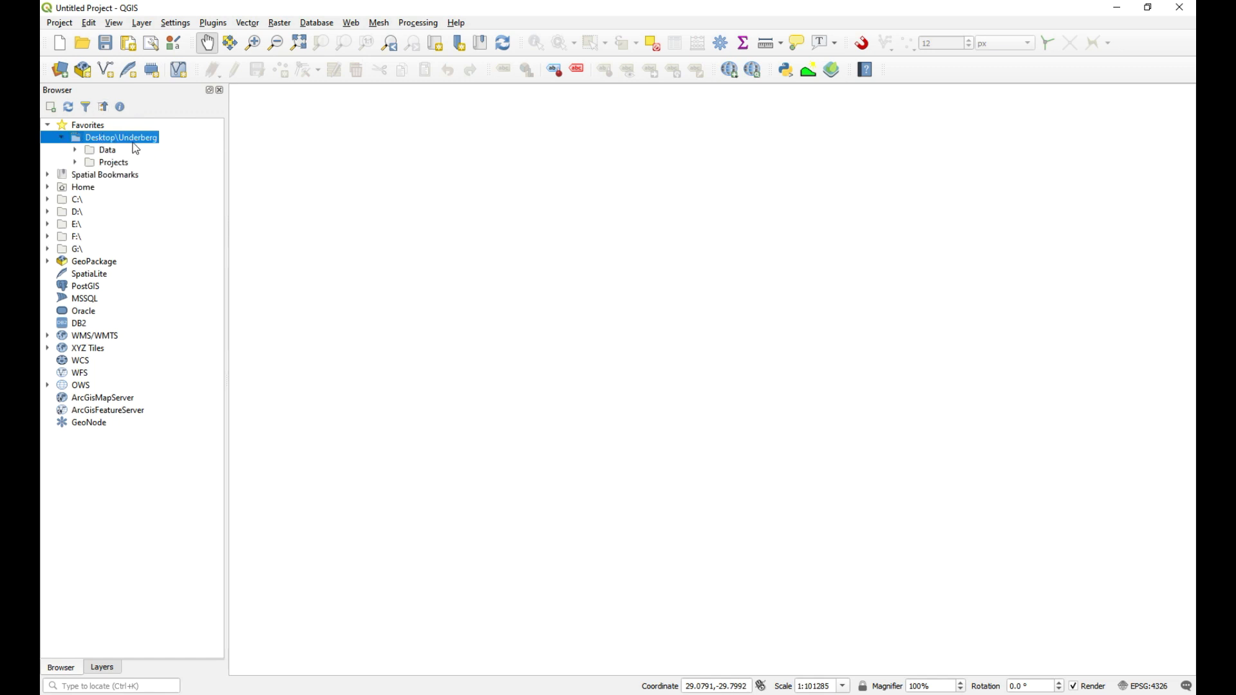
double_click(136, 150)
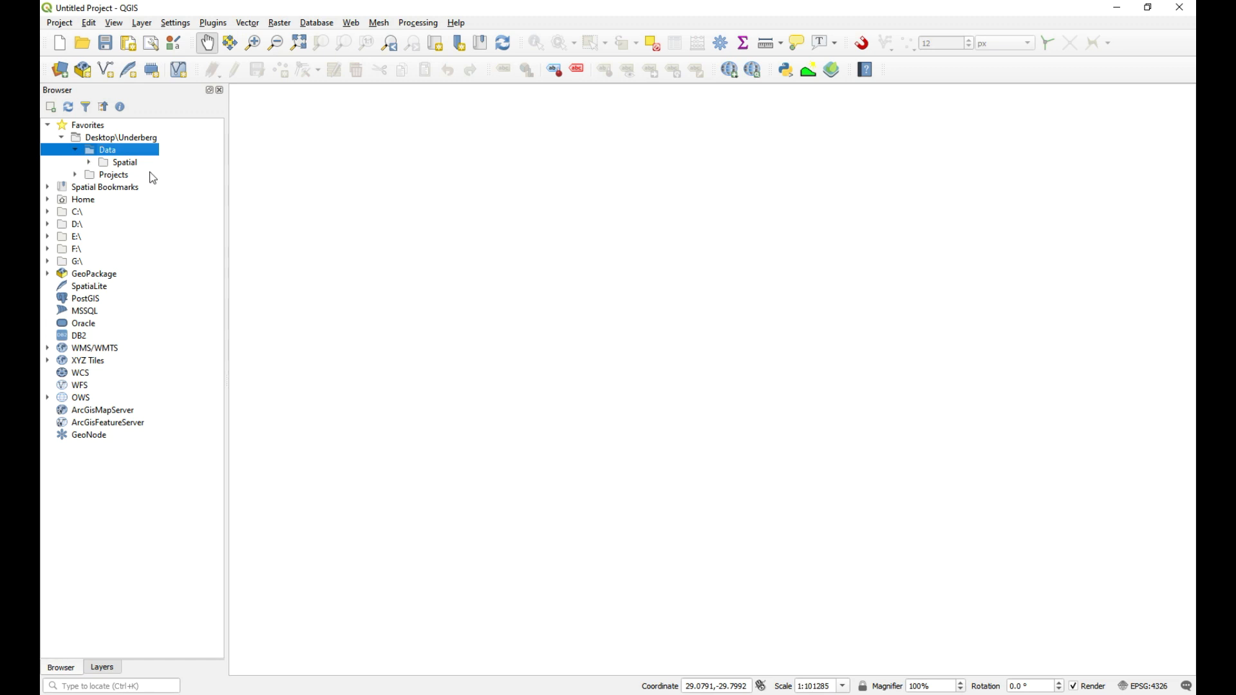
click(89, 162)
click(103, 175)
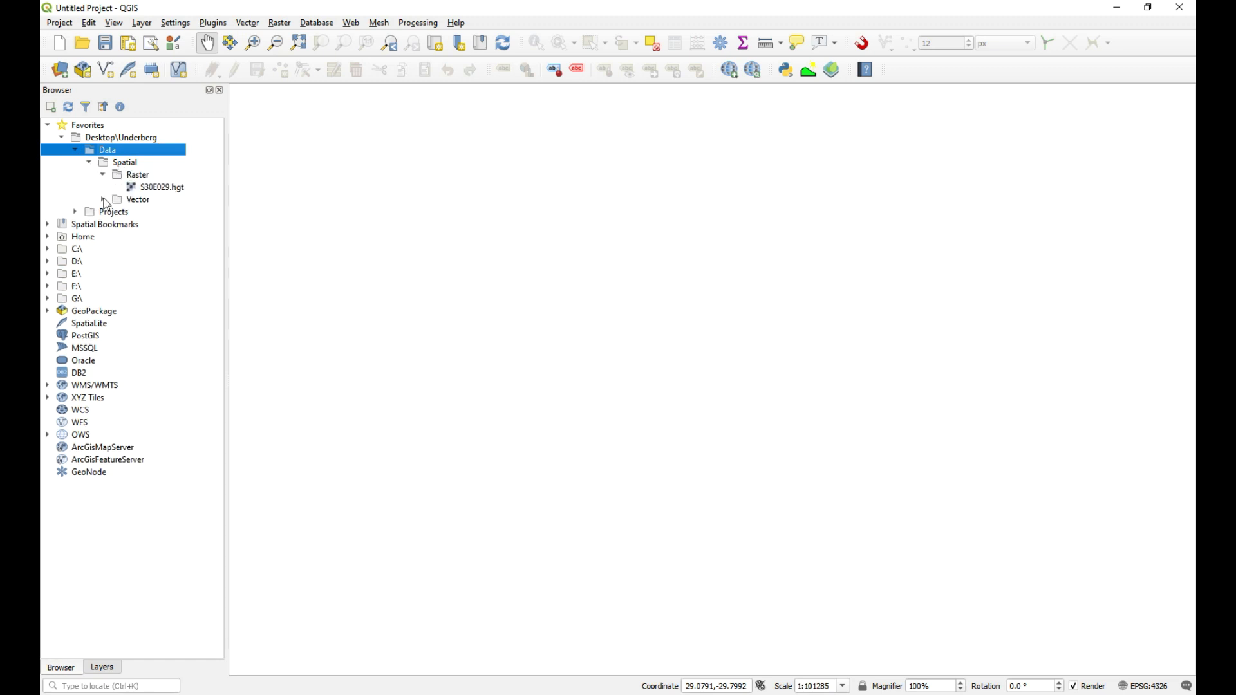
Examine the metadata and preview in the S30E029.hgt raster's layer properties, and close them
click(172, 188)
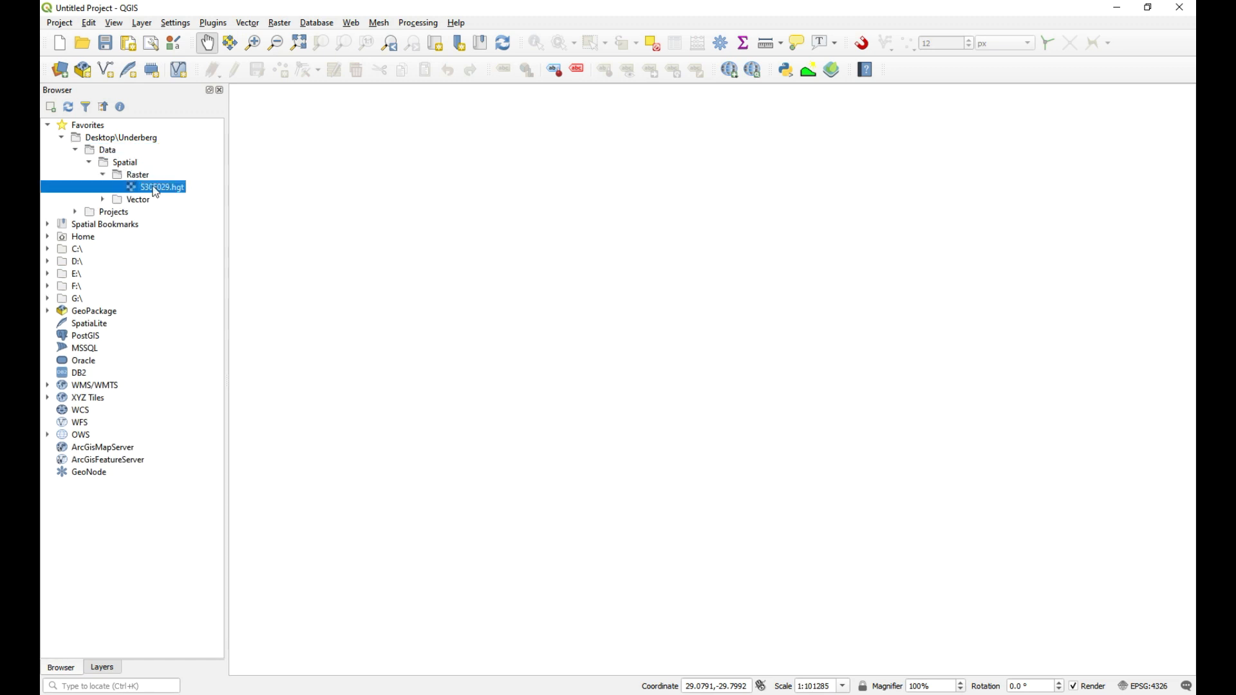
right_click(156, 186)
click(233, 242)
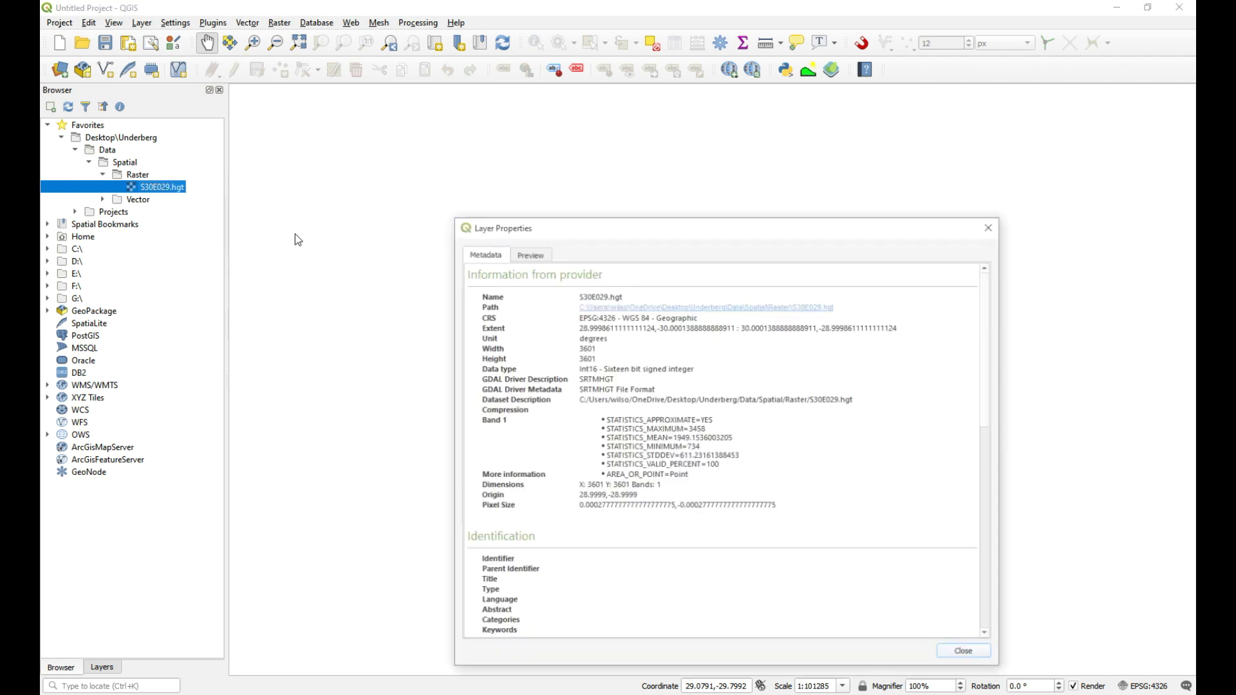
drag(604, 226, 583, 178)
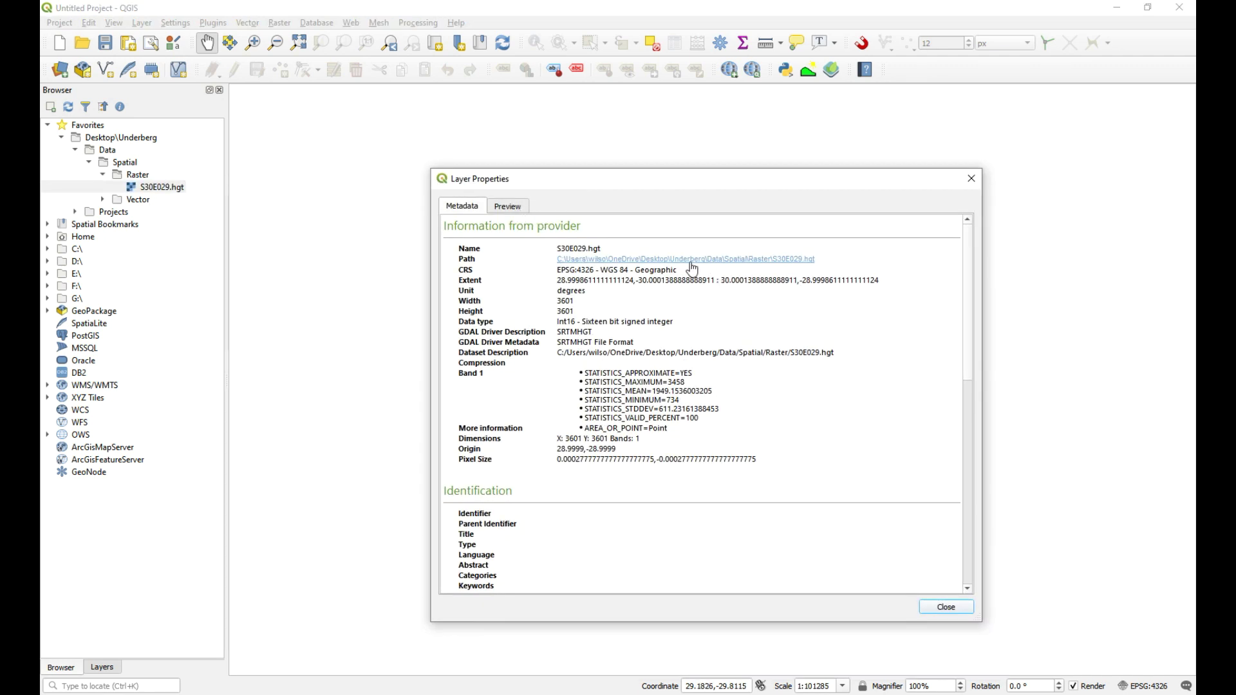
click(520, 212)
click(972, 179)
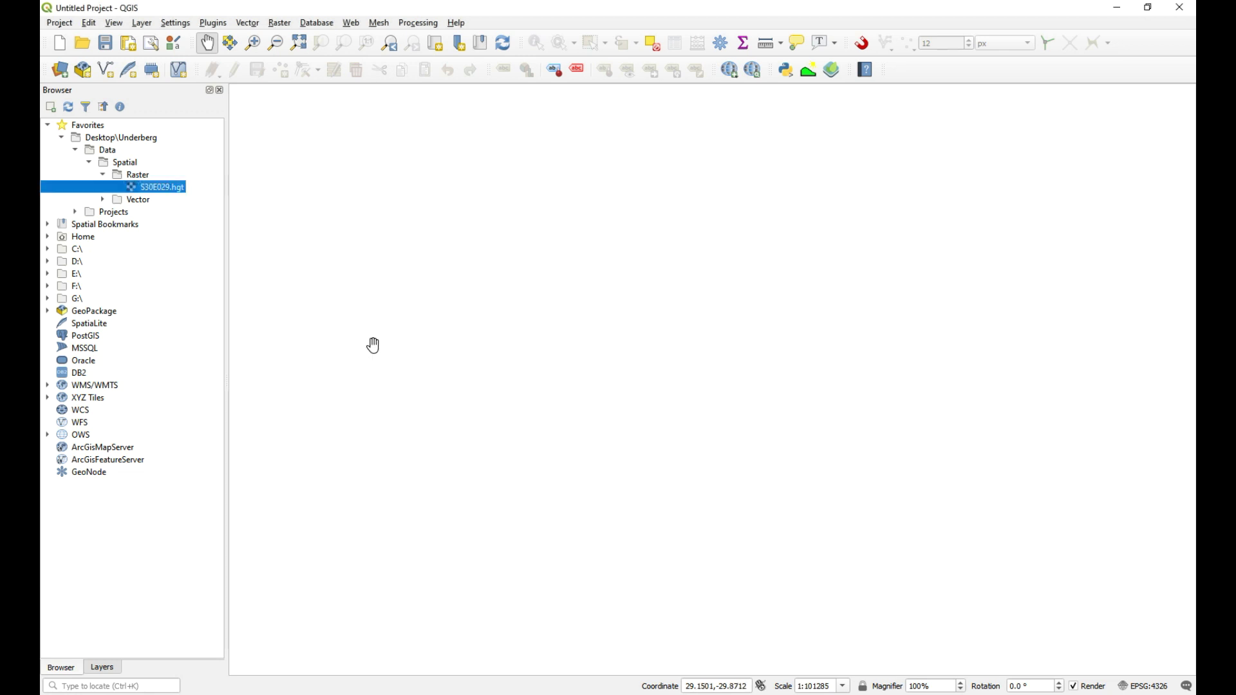
Add Provincial.shp from the Vector folder and S30E029.hgt from the Raster folder to the map
click(99, 199)
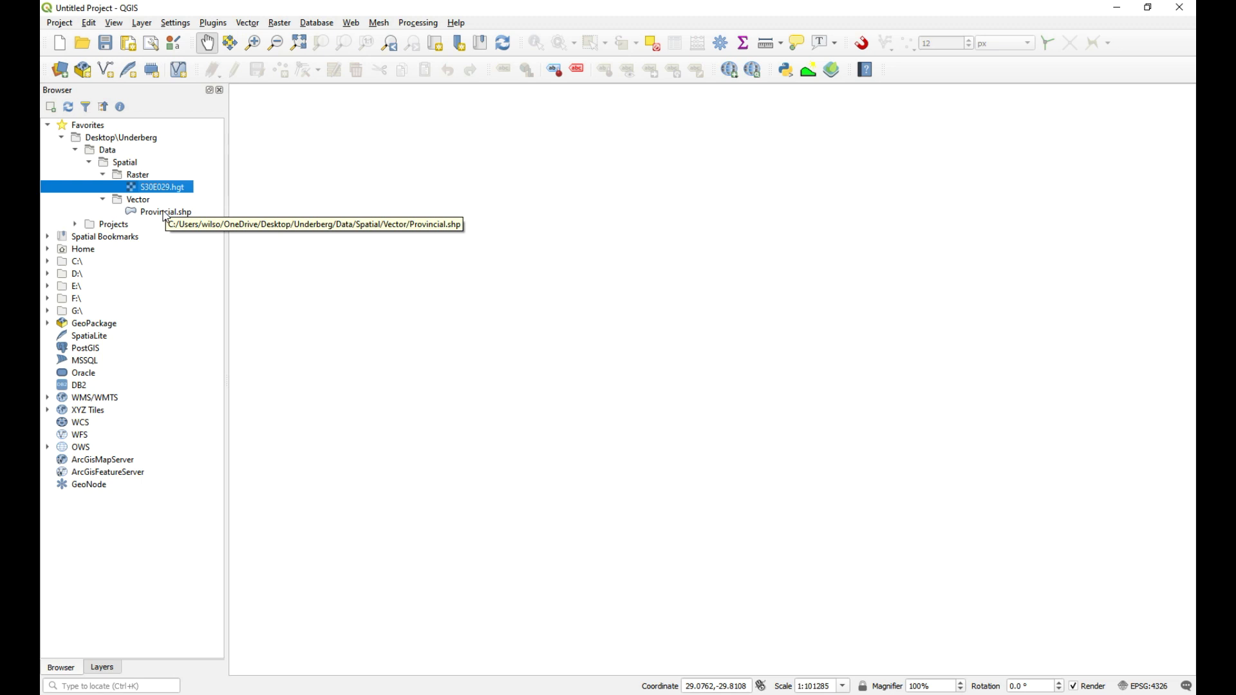
click(163, 214)
key(Up)
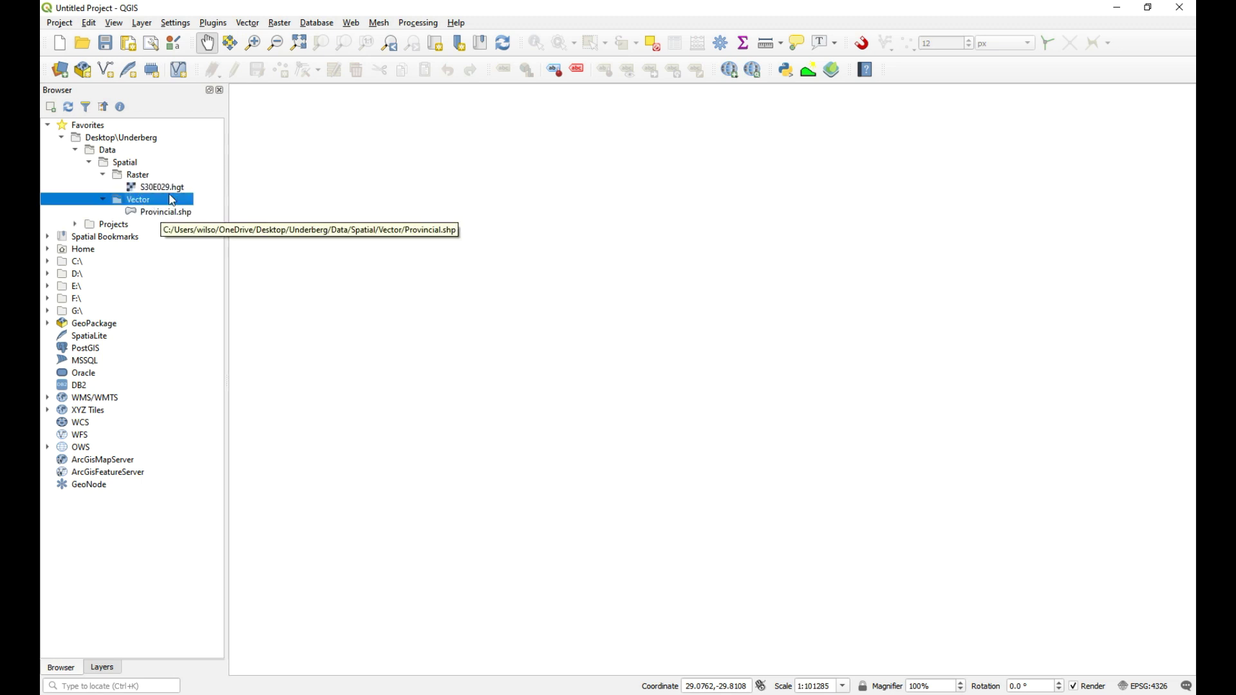
click(172, 214)
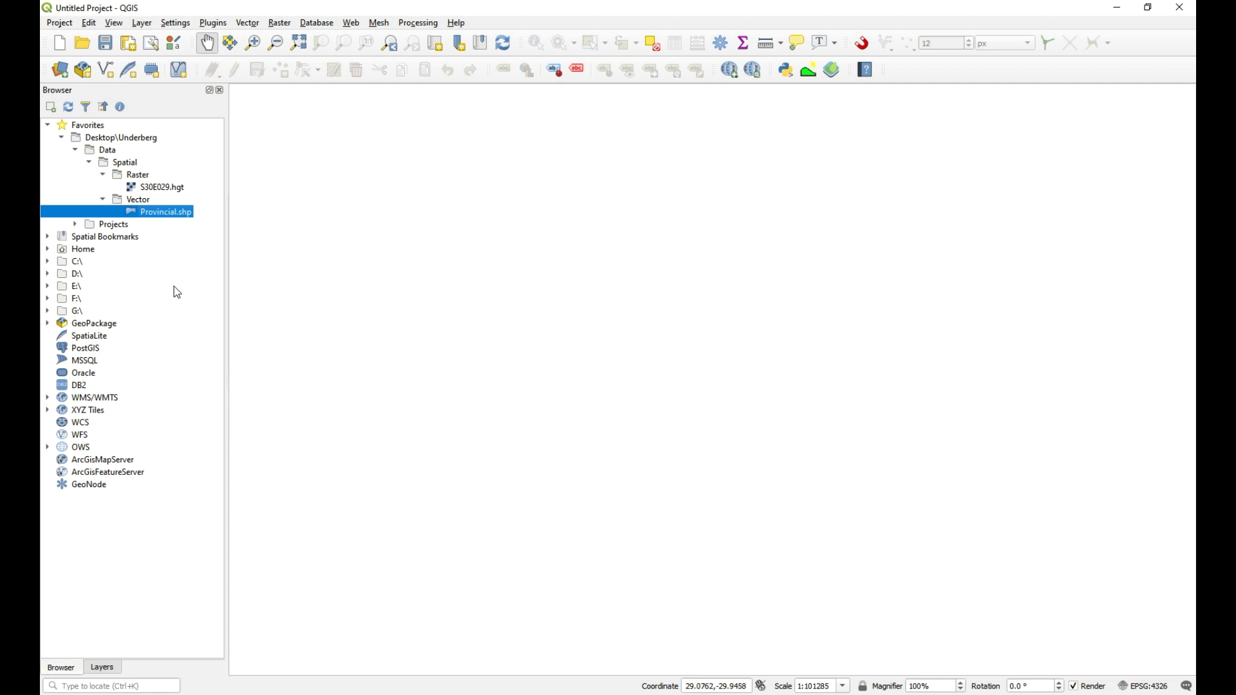
mouse_move(165, 213)
mouse_down()
mouse_move(276, 225)
mouse_move(494, 376)
mouse_up()
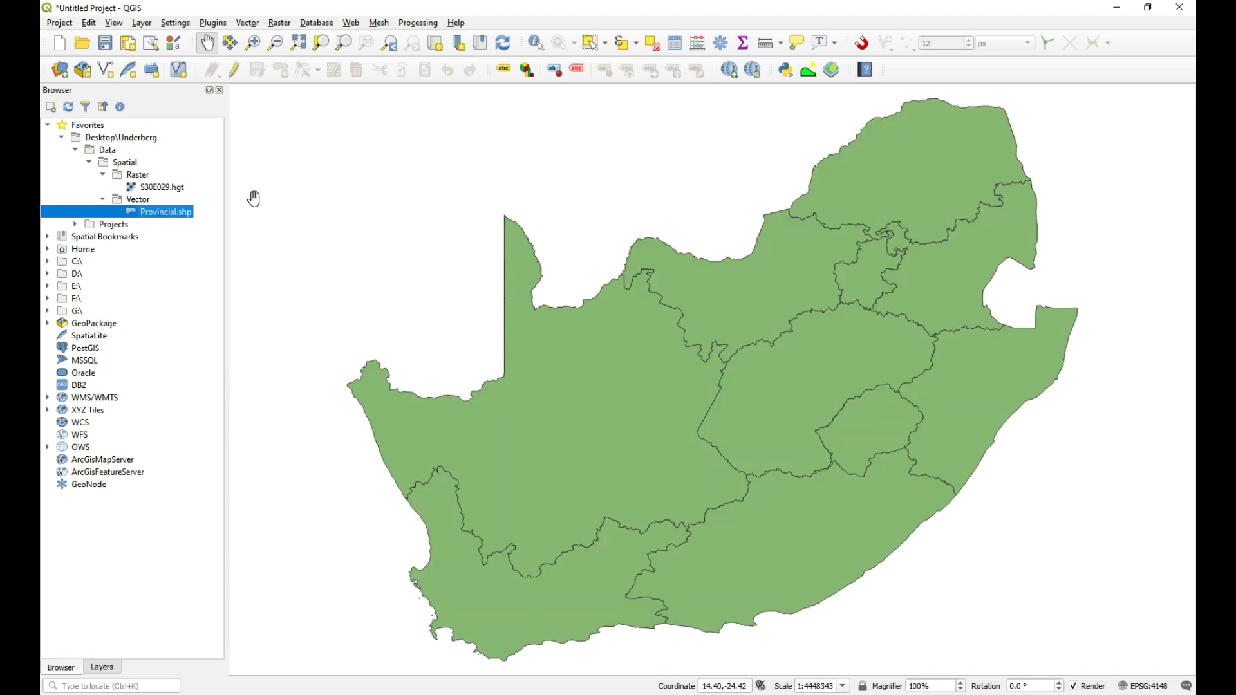
drag(161, 187, 497, 270)
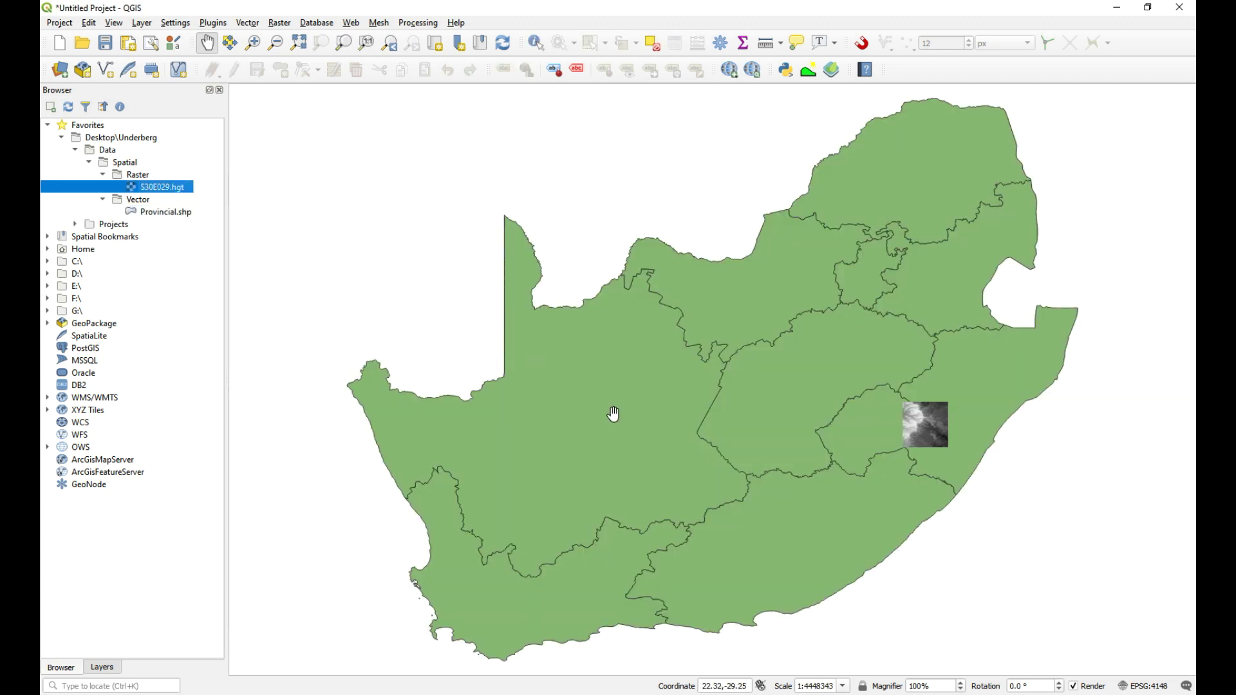
Show the project's layer list and zoom the map in on the S30E029 raster tile
click(118, 668)
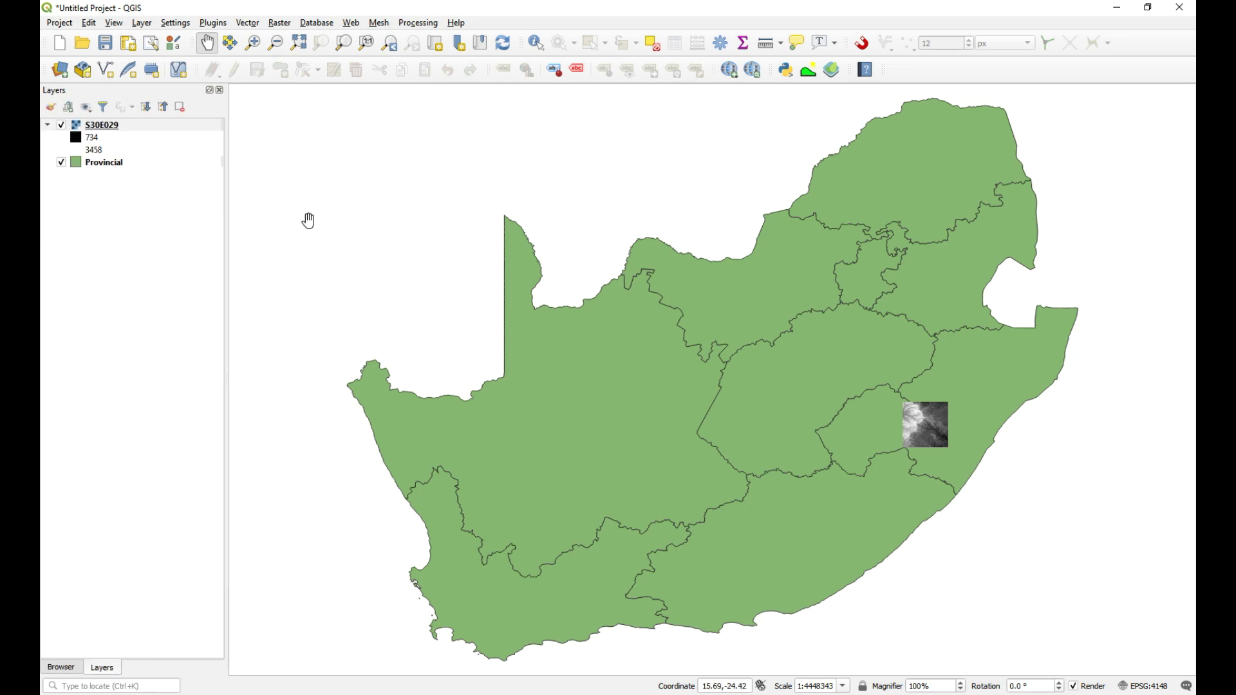
click(253, 43)
drag(885, 382, 983, 462)
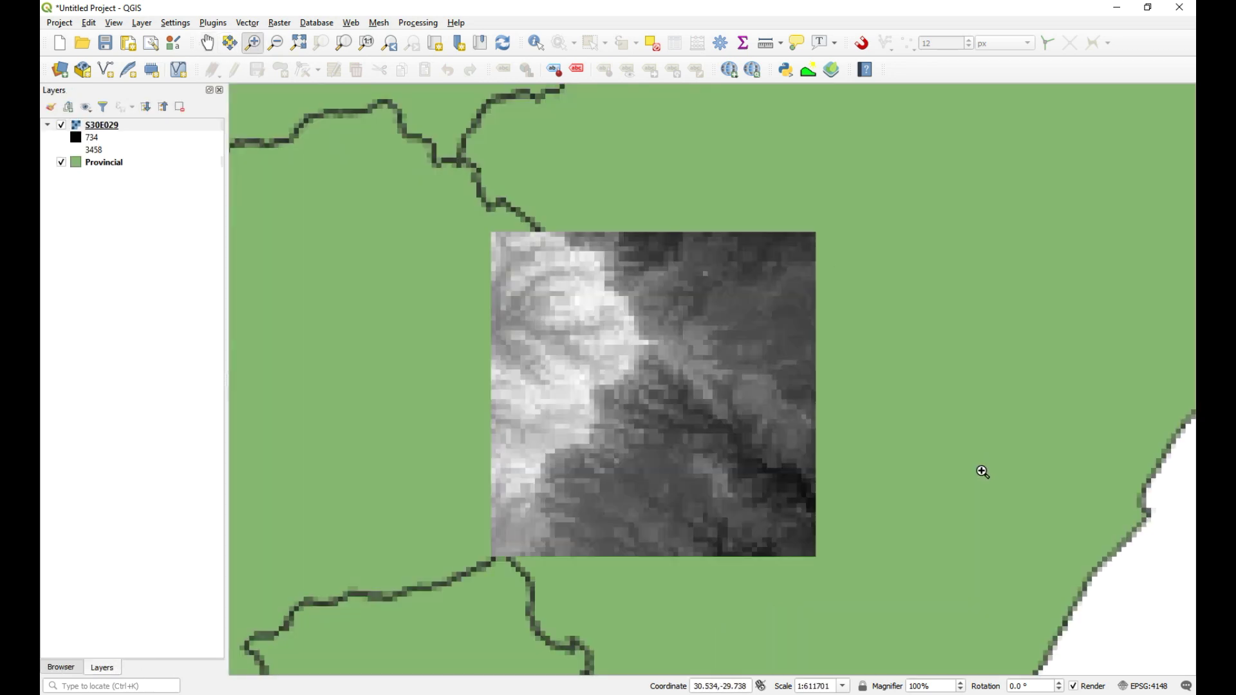
drag(431, 174, 931, 603)
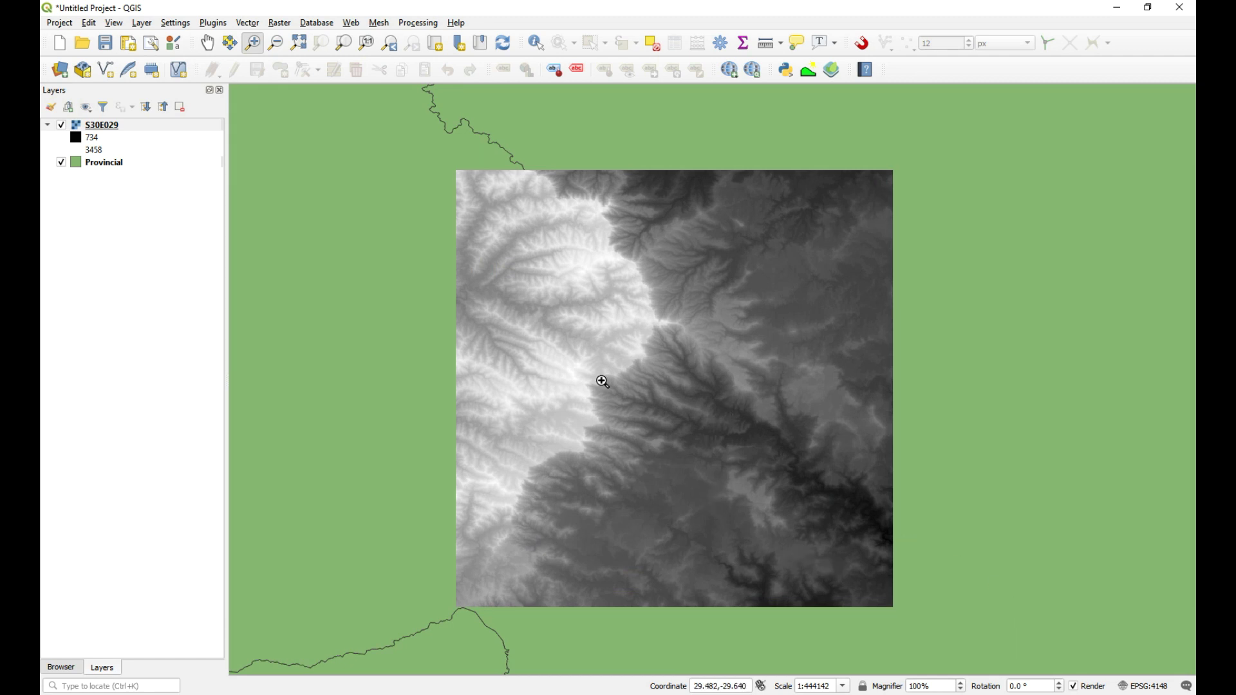
Open the Clip Raster by Extent tool with the S30E029 raster as the input layer
click(132, 124)
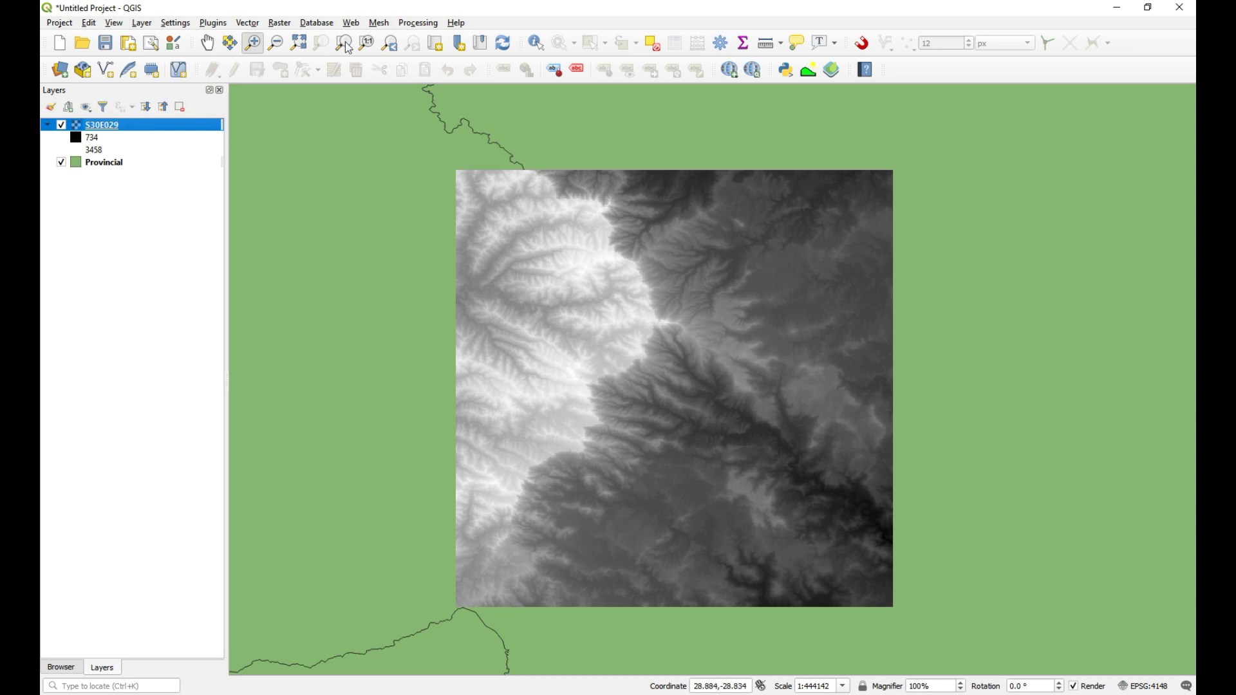
click(280, 22)
mouse_move(365, 155)
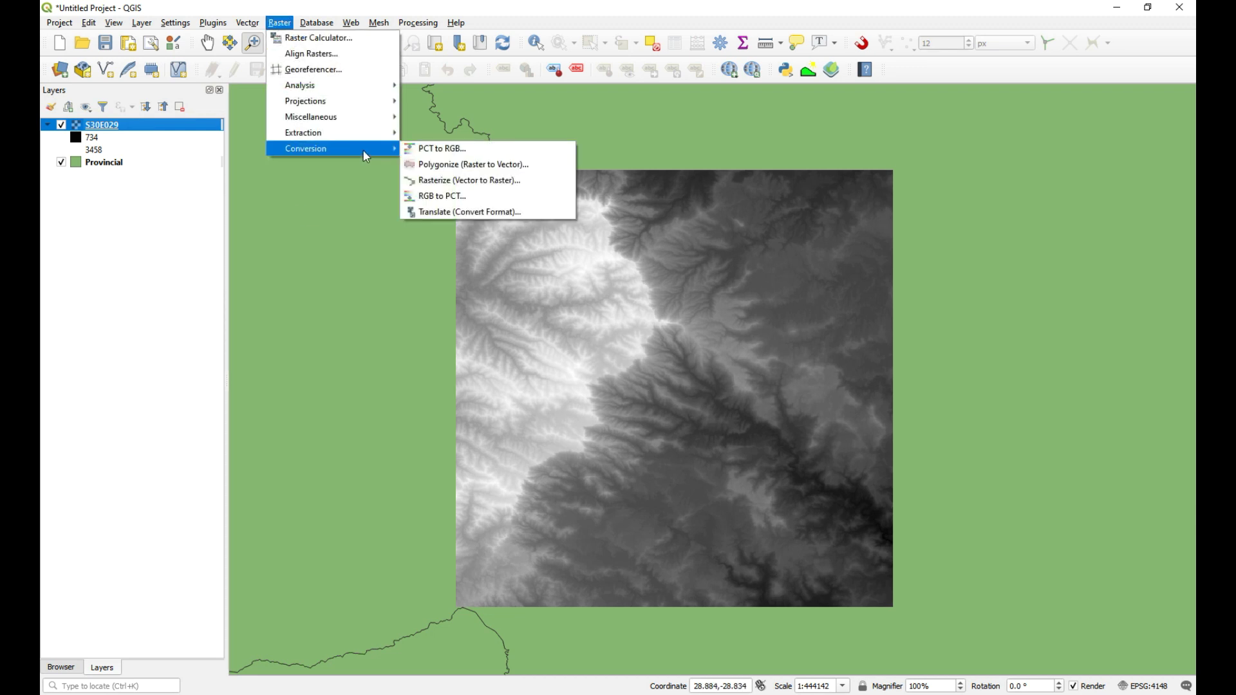
mouse_move(356, 121)
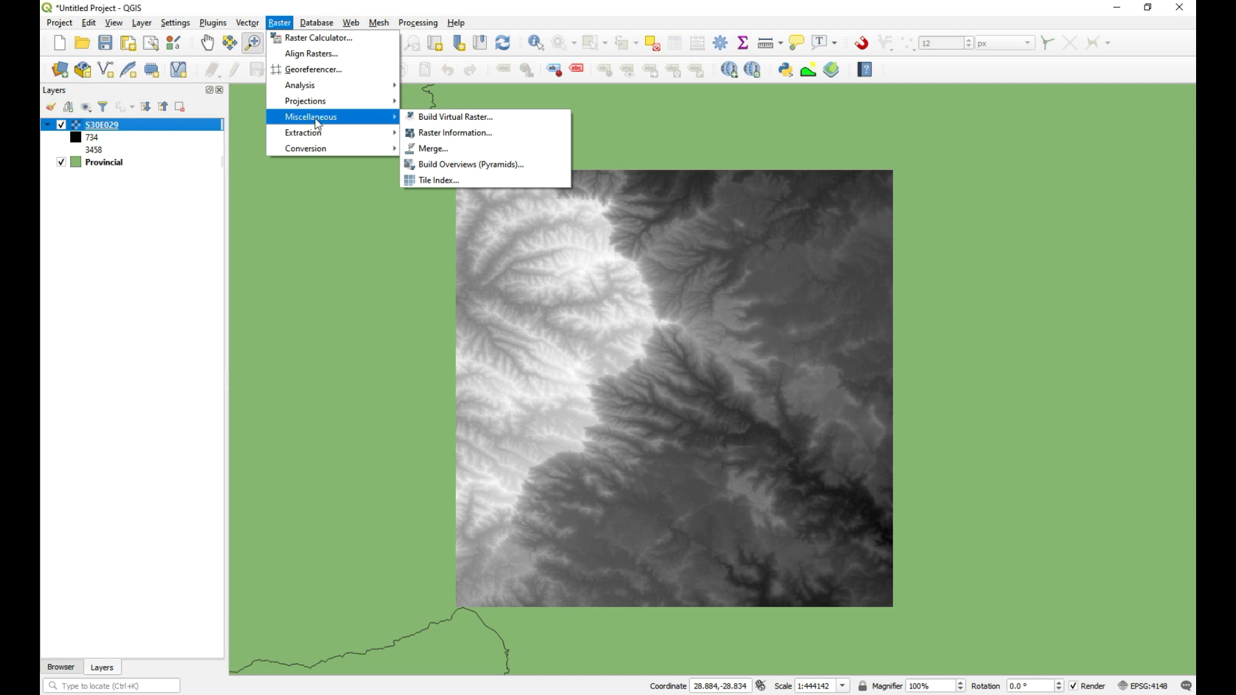
mouse_move(358, 93)
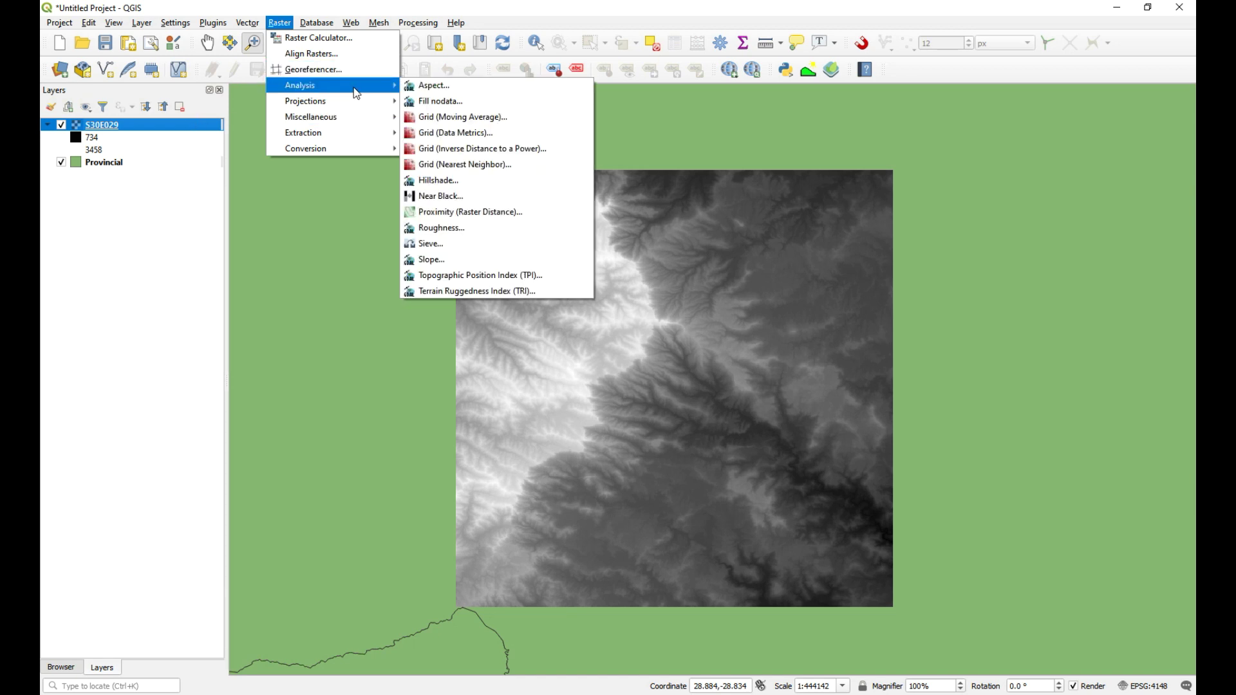
click(444, 133)
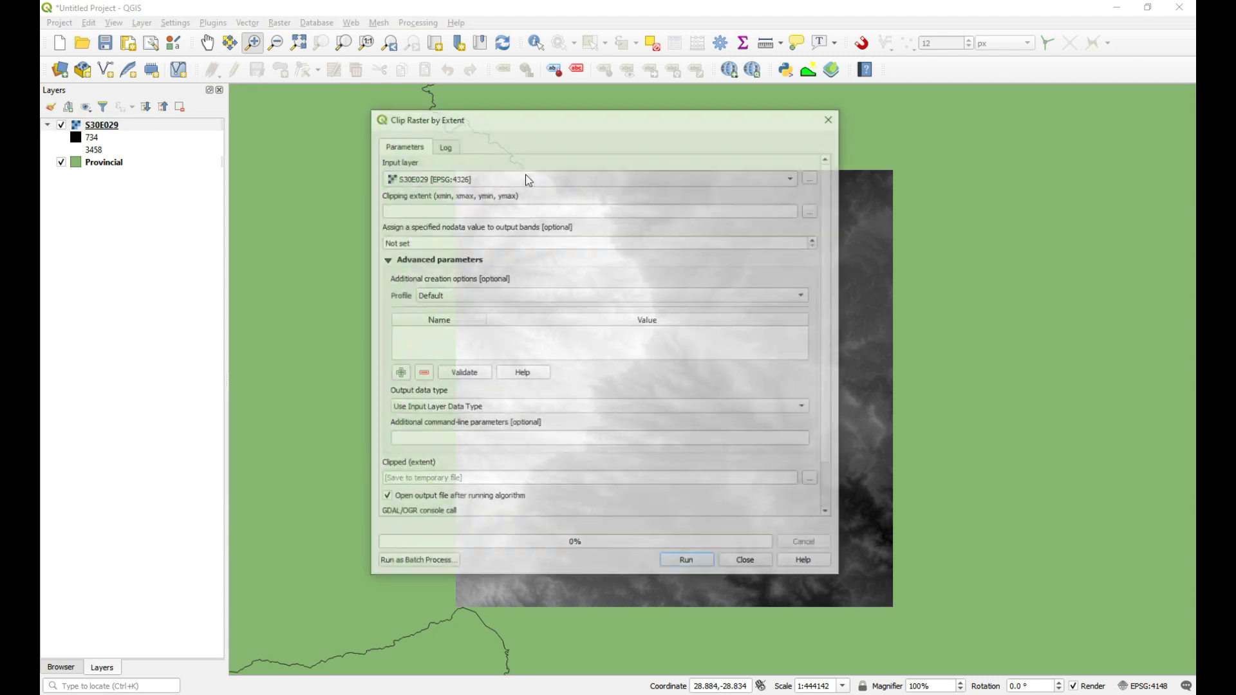
Draw a clipping extent on the canvas over the central part of S30E029, about 29.430 to 29.778 by -29.734 to -29.403
click(813, 210)
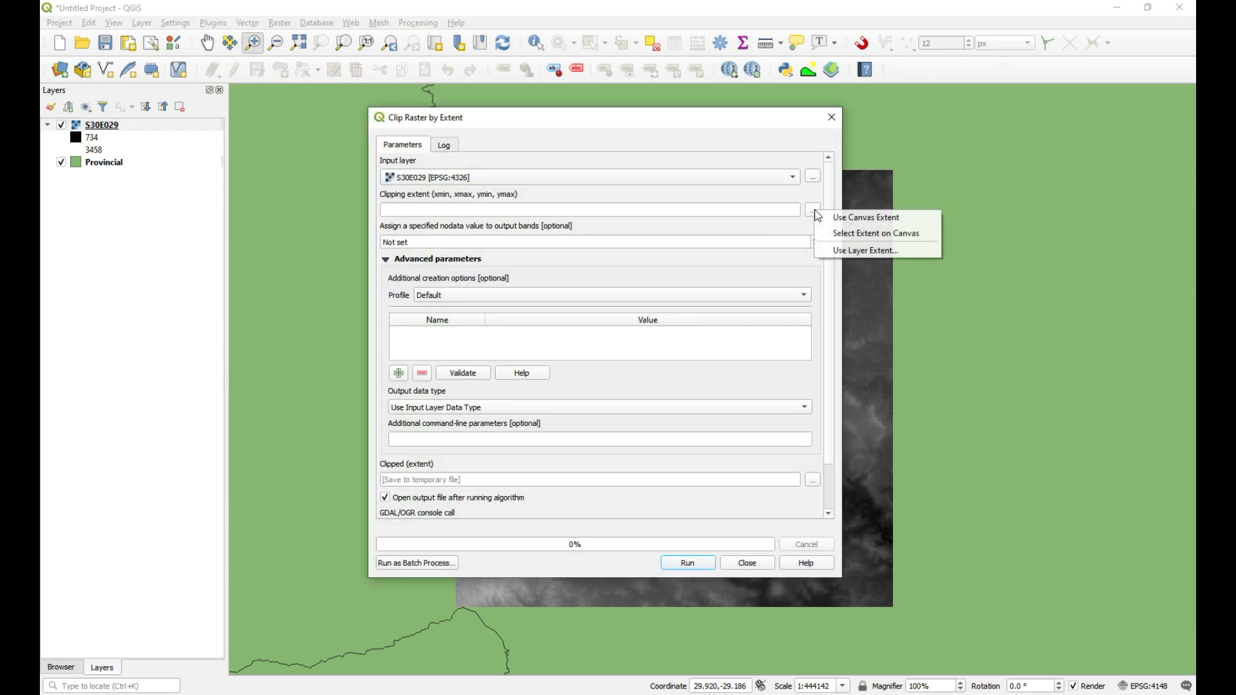
click(886, 234)
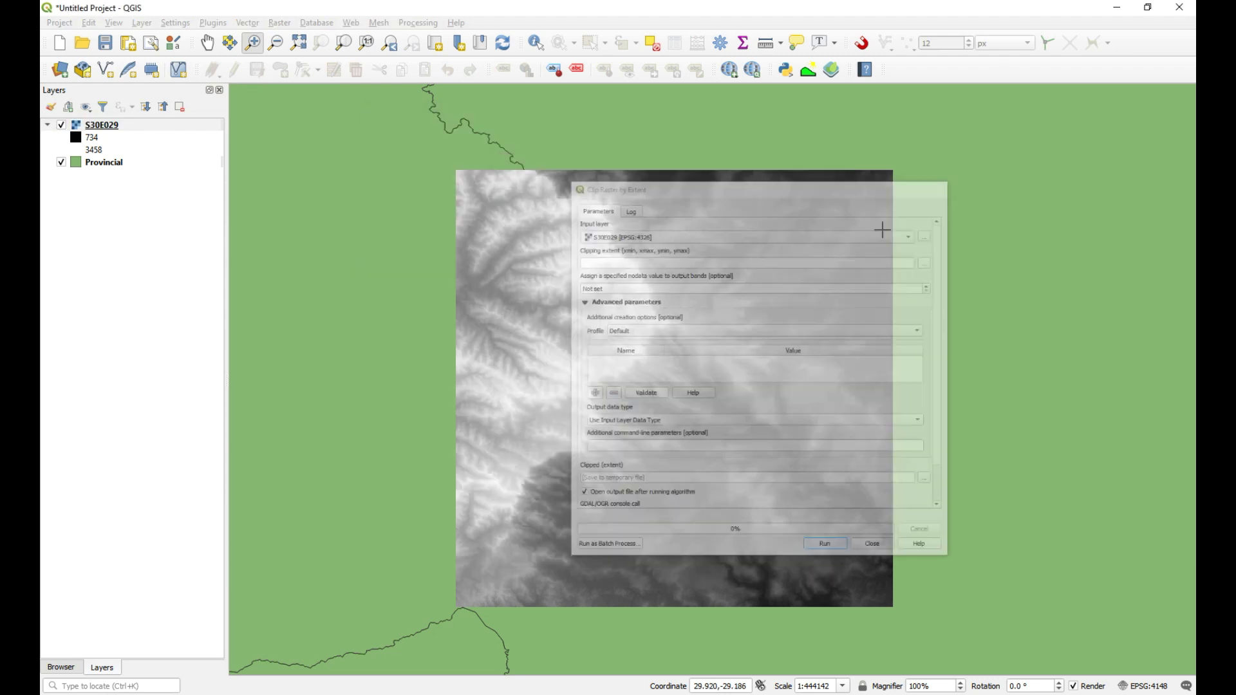
drag(643, 346, 796, 489)
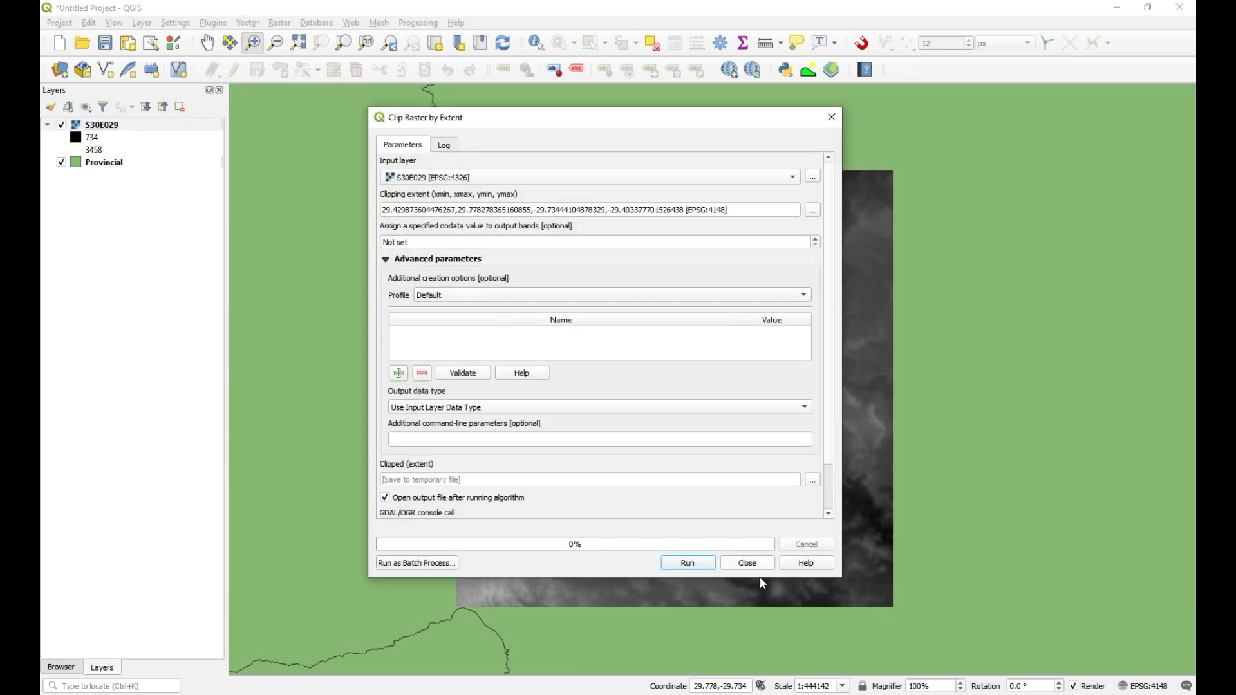
Clip S30E029 to a temporary file using a canvas-drawn extent of about 29.513 to 29.657 by -29.676 to -29.515, and hide the S30E029 layer
click(812, 212)
click(837, 251)
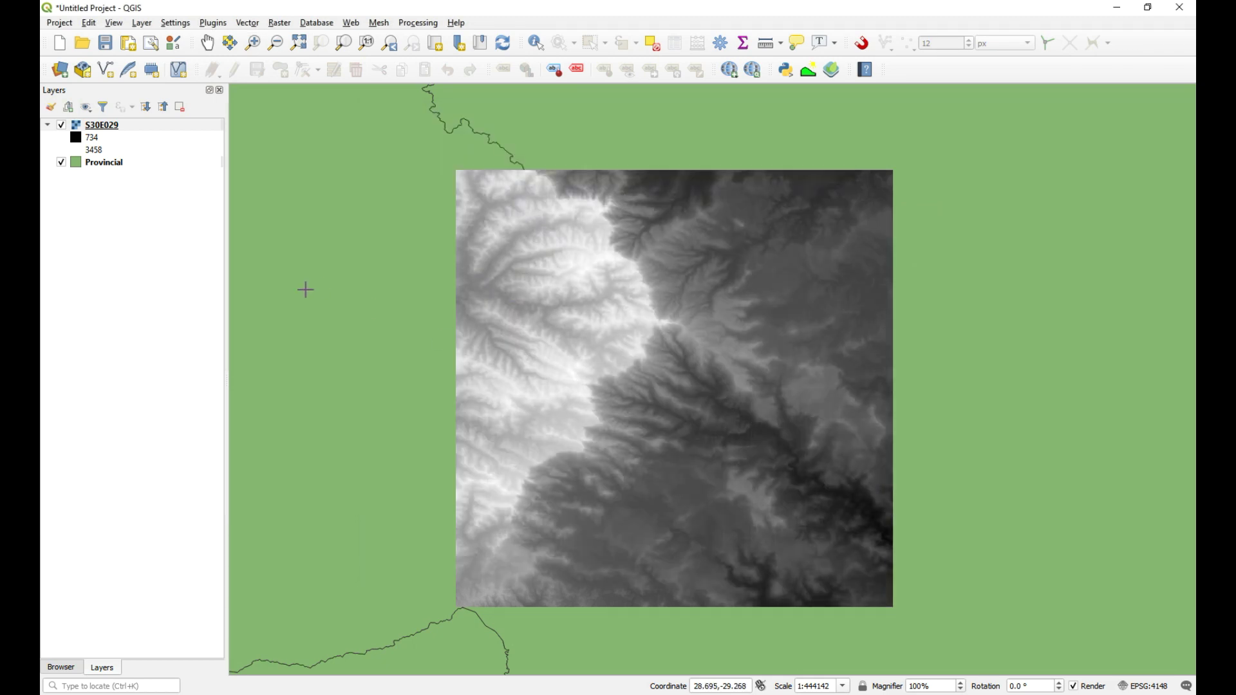
drag(679, 395, 742, 465)
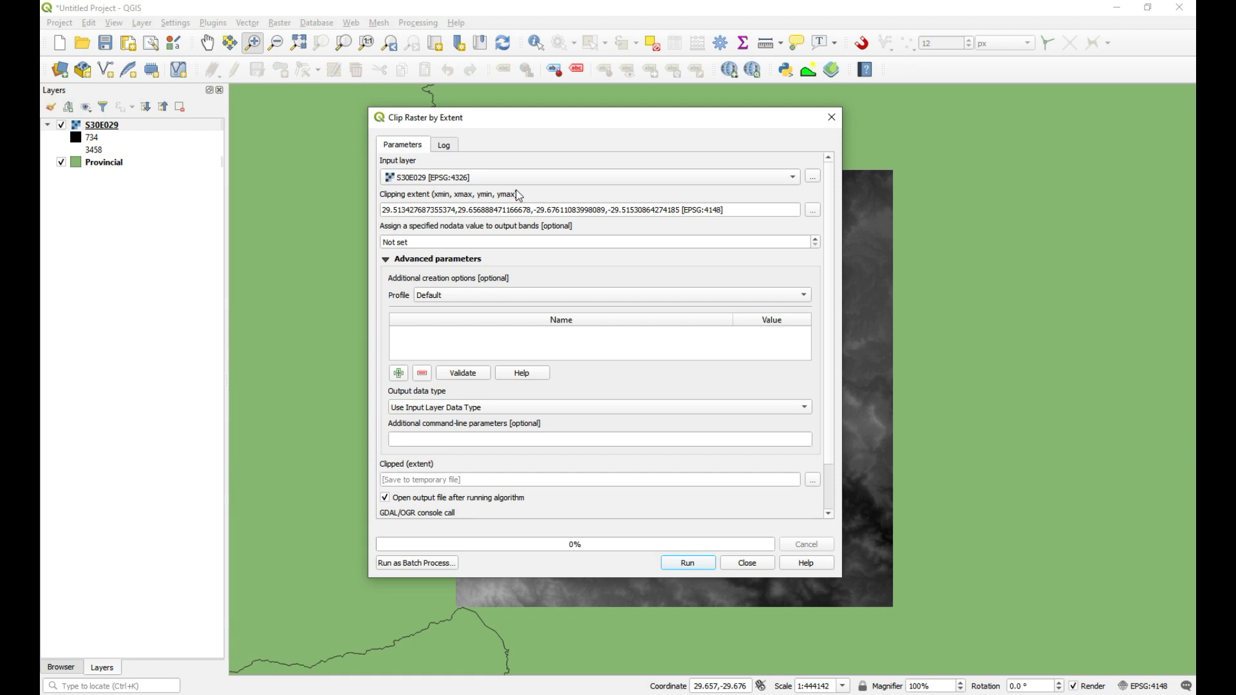
drag(591, 123, 600, 98)
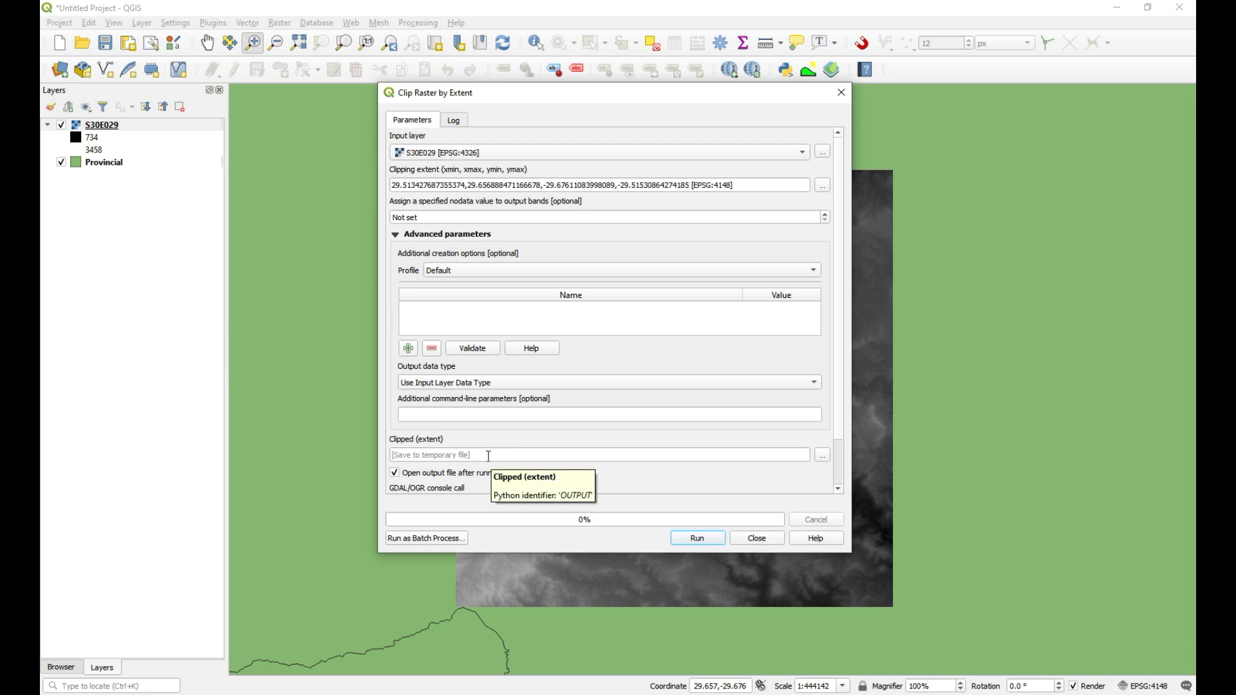
click(700, 540)
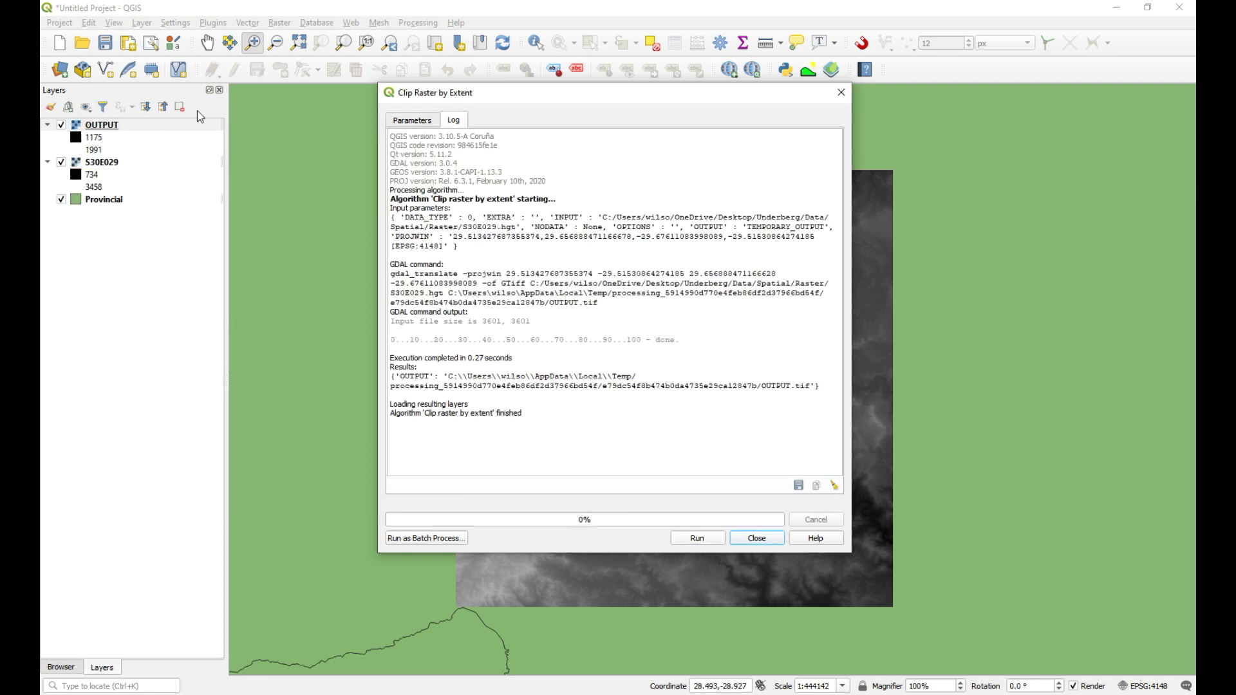
click(840, 92)
click(61, 163)
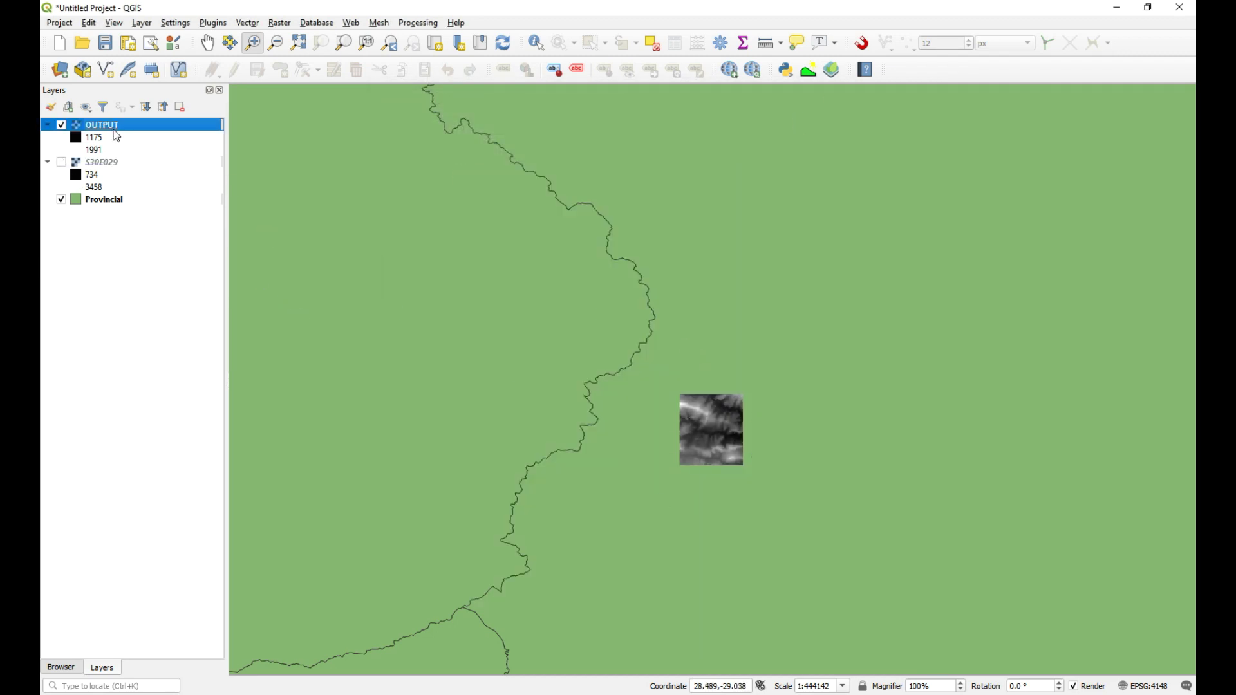
Export the OUTPUT layer as a raw-data GeoTIFF named DEM in Underberg's Data\Spatial\Raster folder, adding the saved file to the map
mouse_move(117, 134)
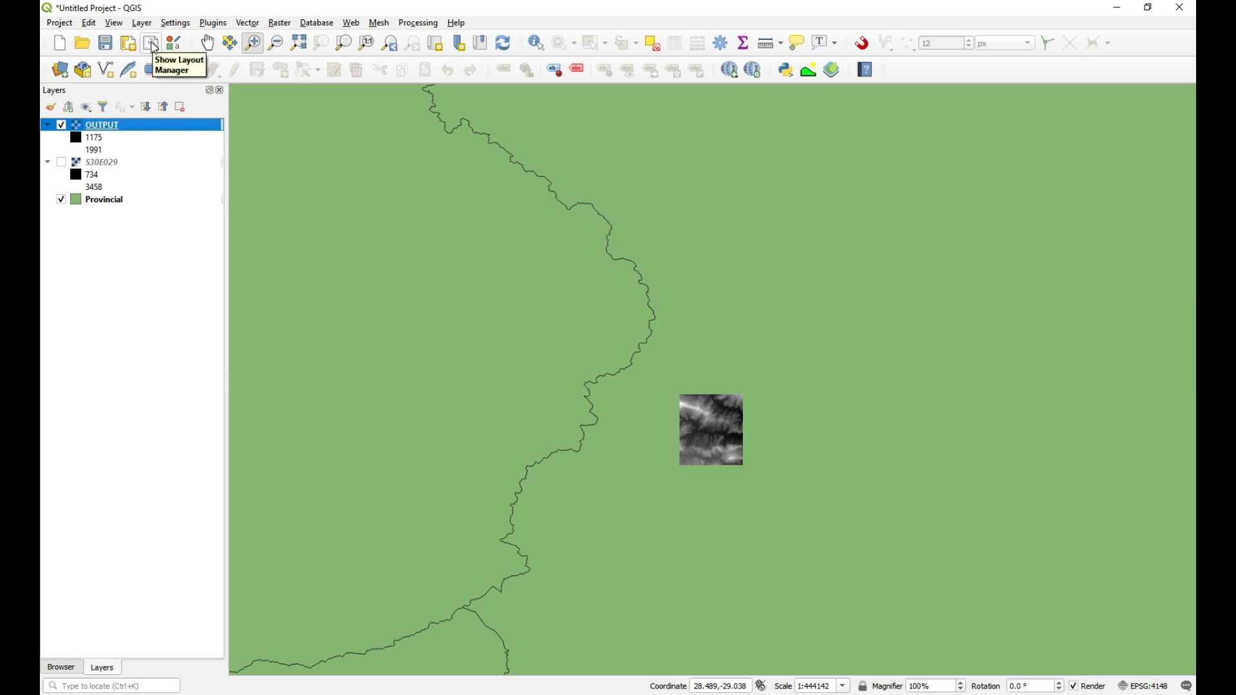
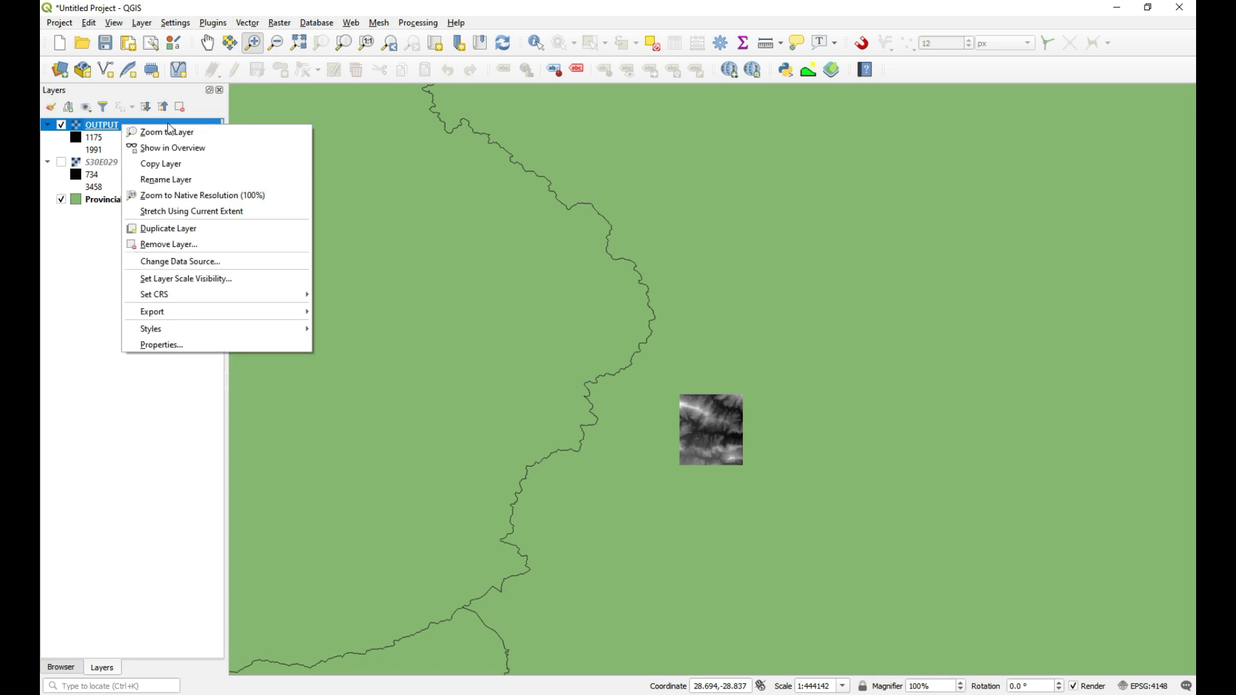
mouse_move(255, 316)
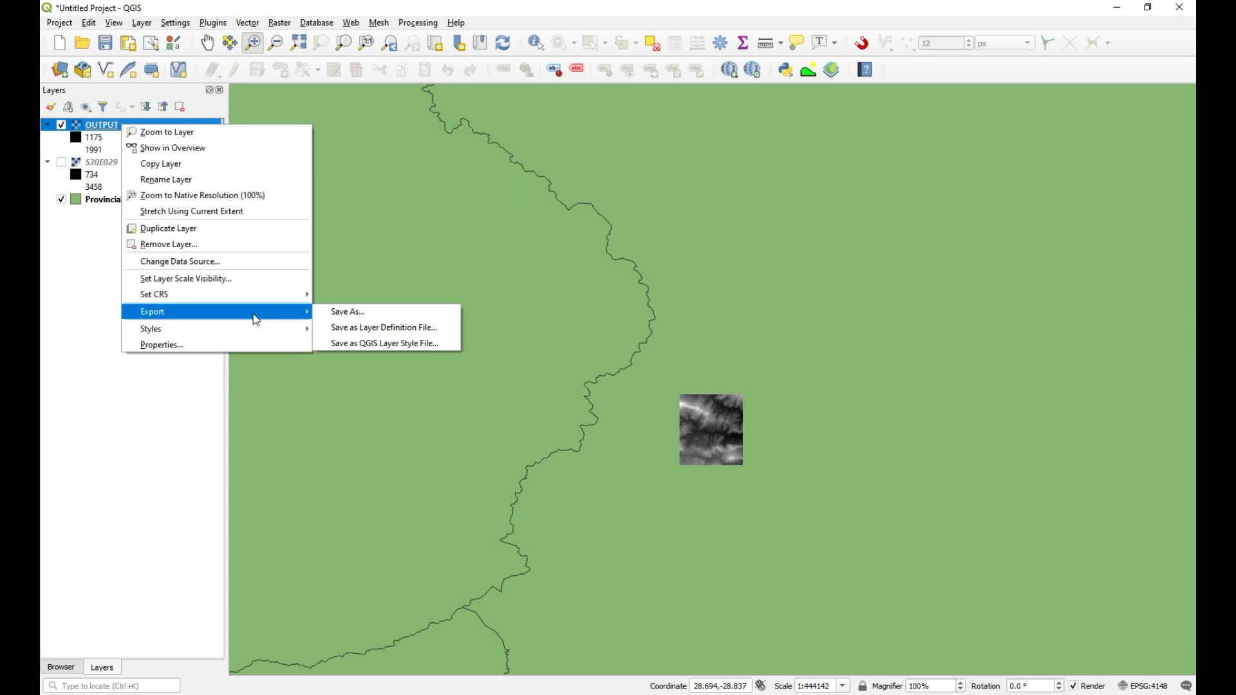
click(416, 313)
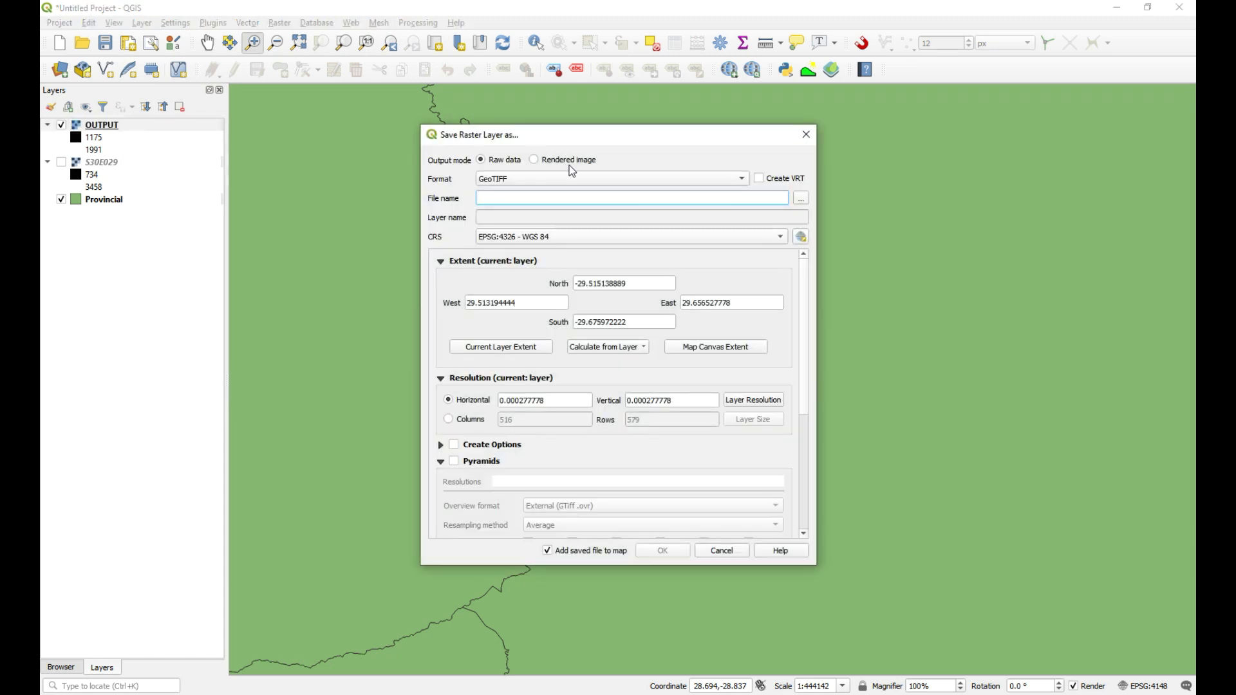
click(801, 199)
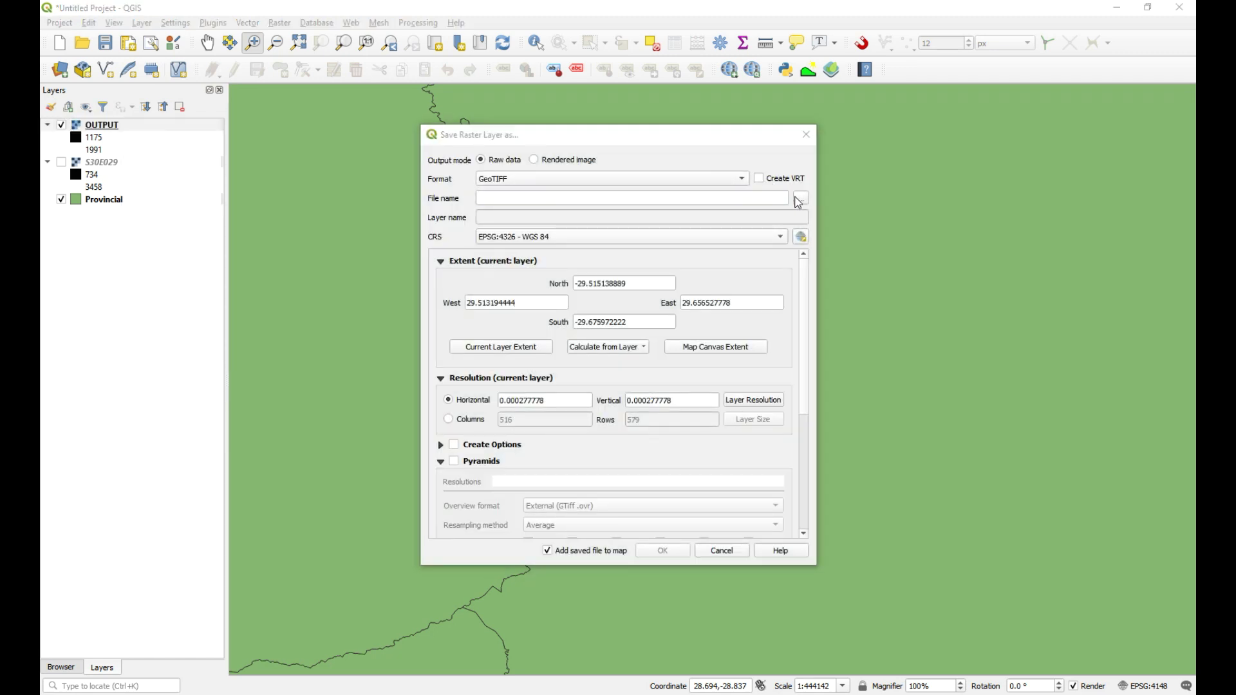
click(706, 178)
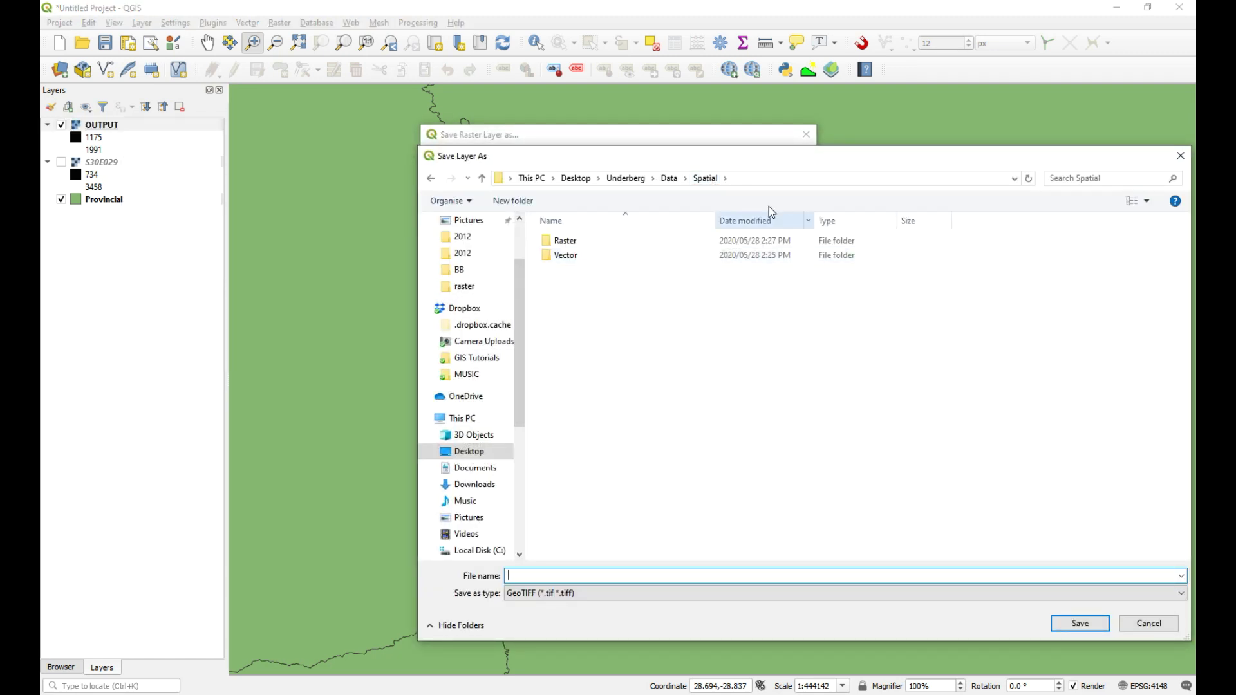
double_click(572, 244)
click(593, 575)
text(DEM)
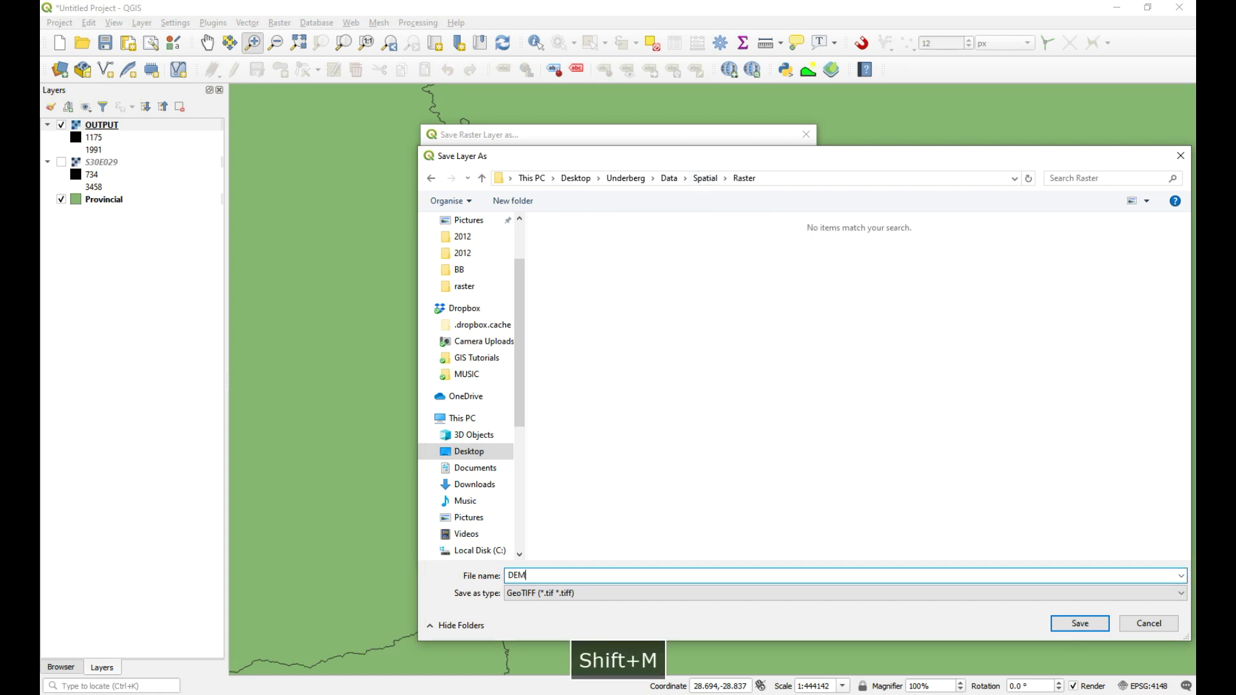
click(1070, 626)
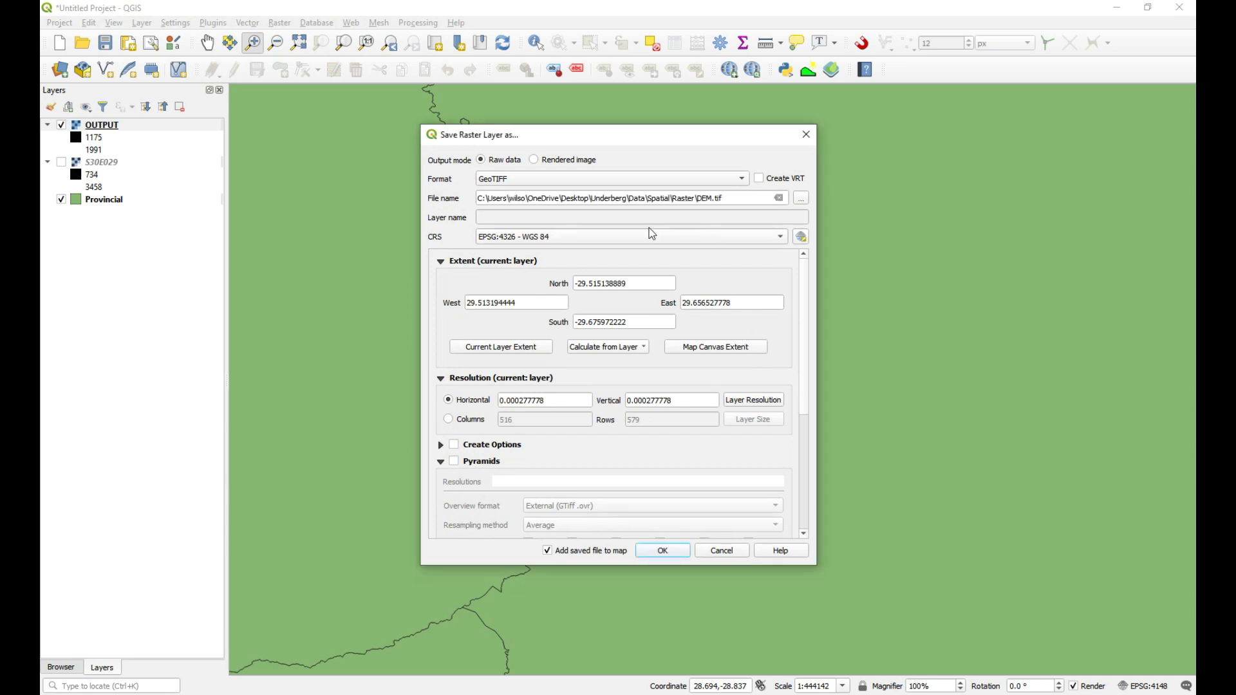
scroll(805, 329, down, 5)
scroll(803, 312, up, 5)
click(663, 552)
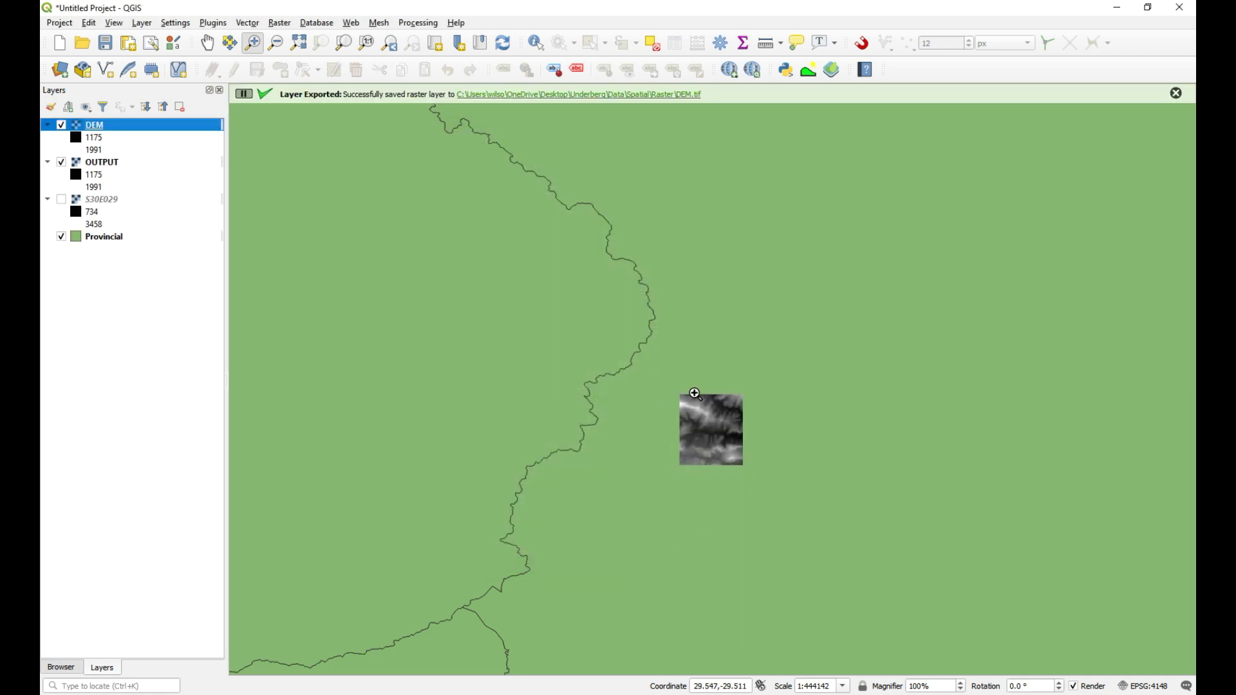
Compare the file paths of the DEM and OUTPUT rasters in their layer properties
click(103, 163)
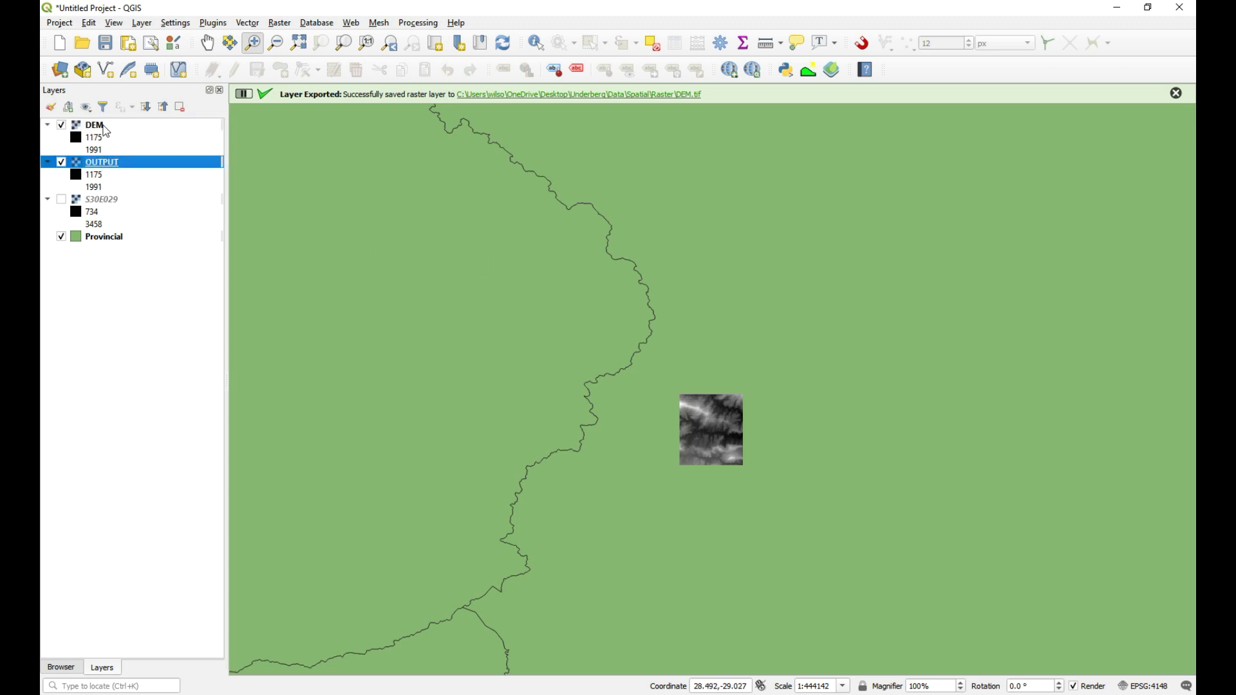
click(113, 126)
click(124, 164)
right_click(113, 124)
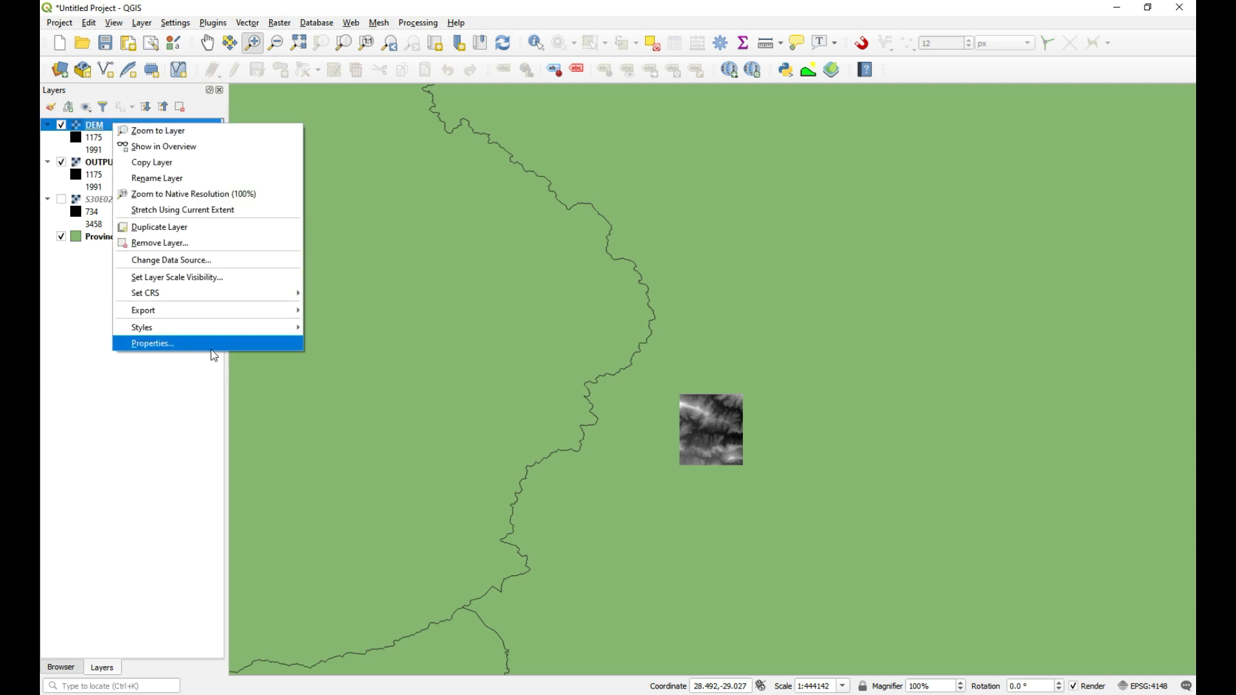
click(198, 345)
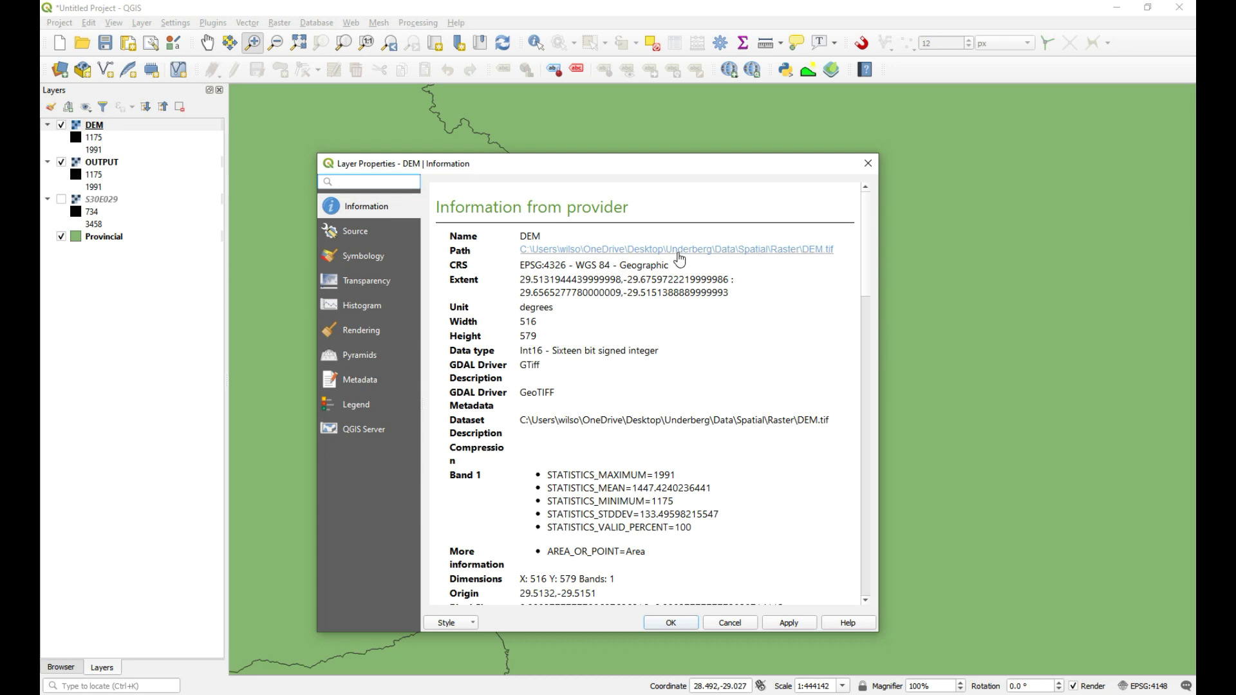
click(868, 162)
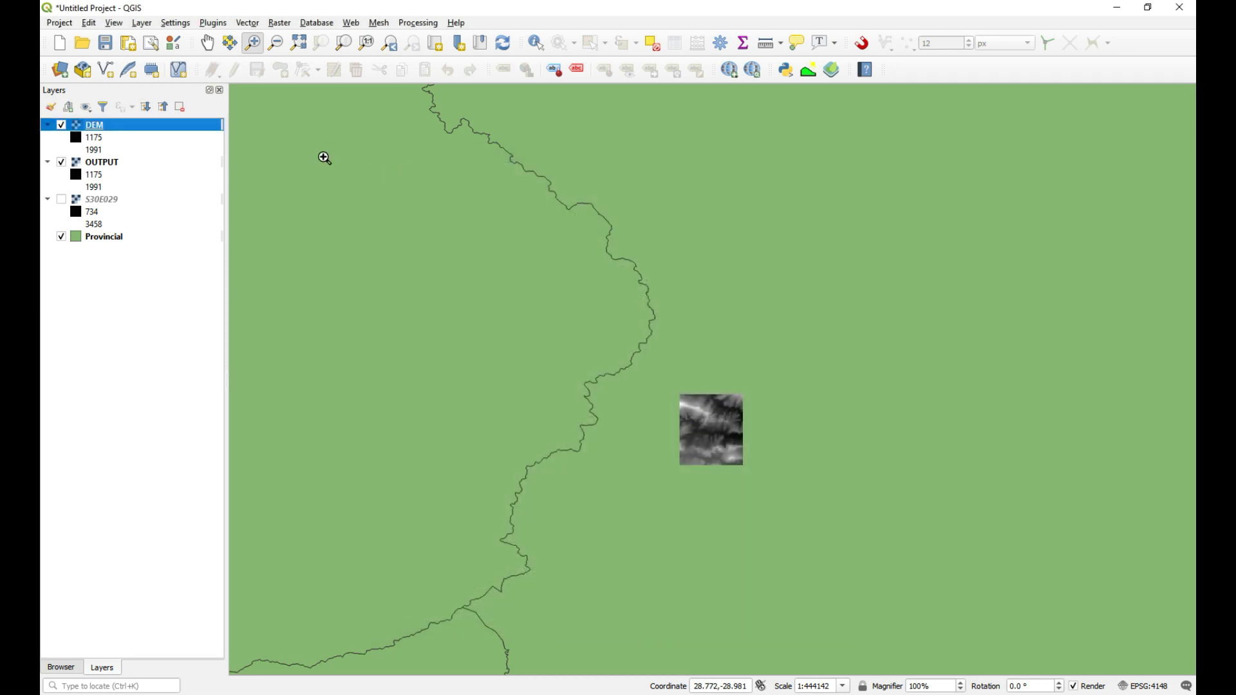
right_click(137, 161)
click(186, 400)
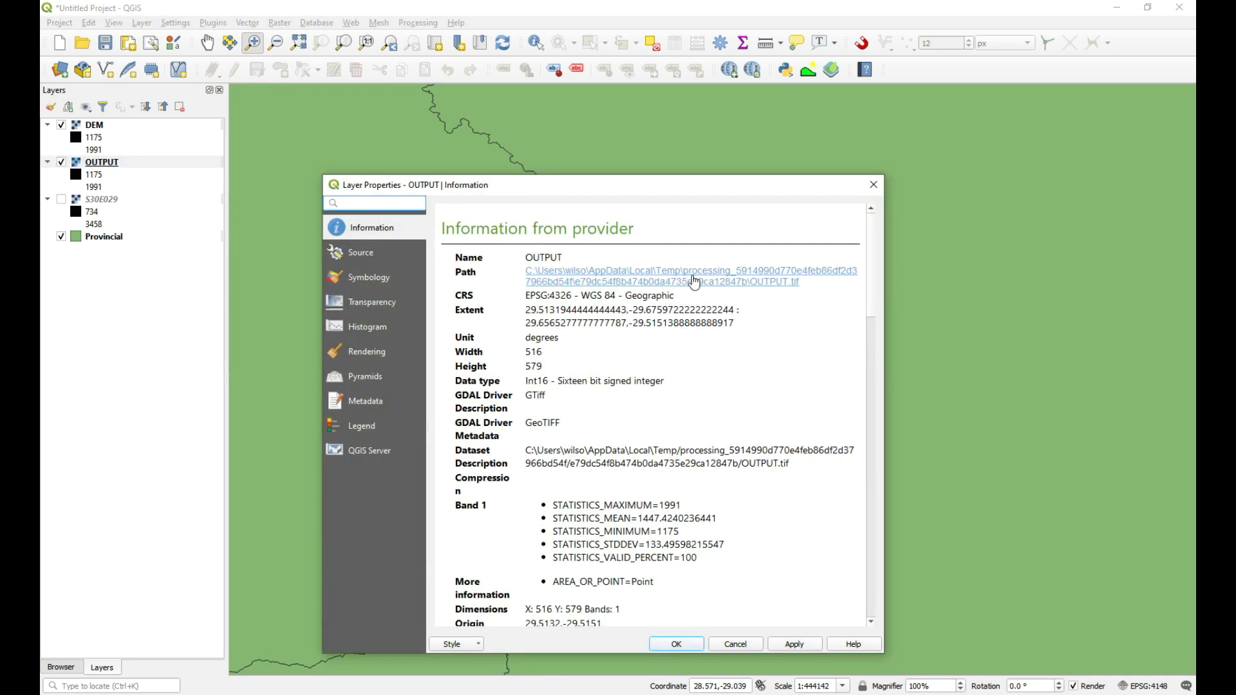
click(874, 185)
Remove the temporary OUTPUT layer from the project and zoom the map in on the DEM raster
click(114, 125)
right_click(117, 161)
click(193, 279)
click(596, 367)
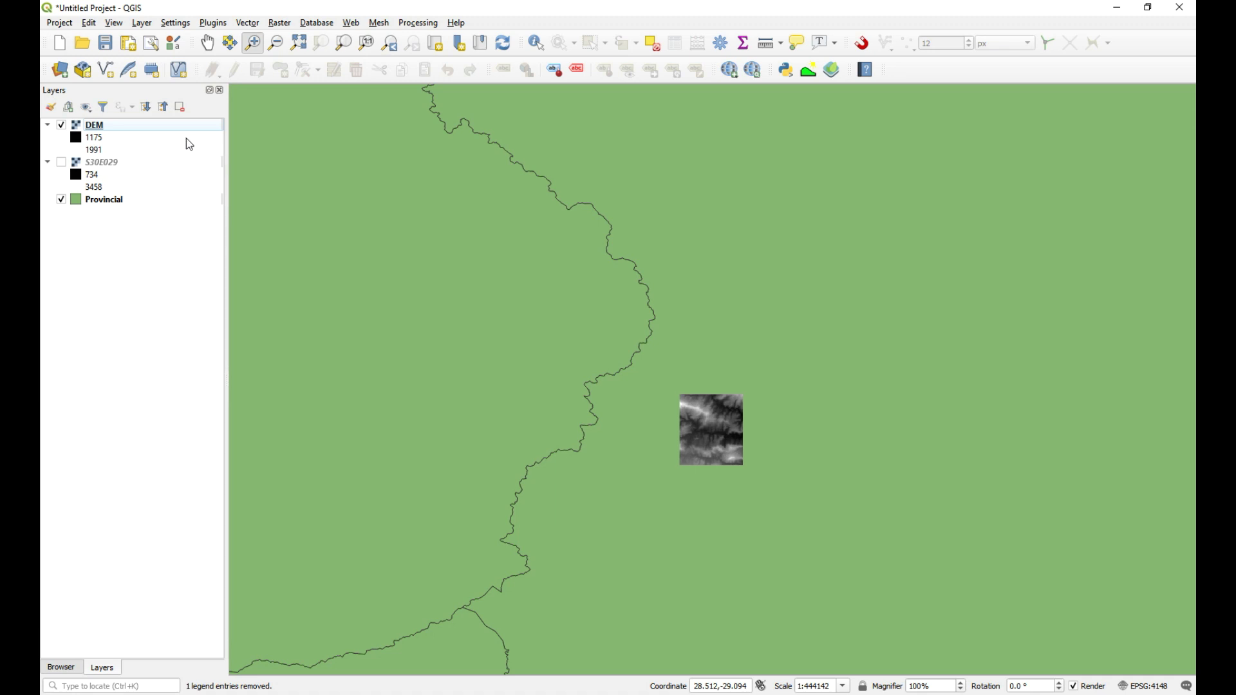
drag(645, 371, 781, 498)
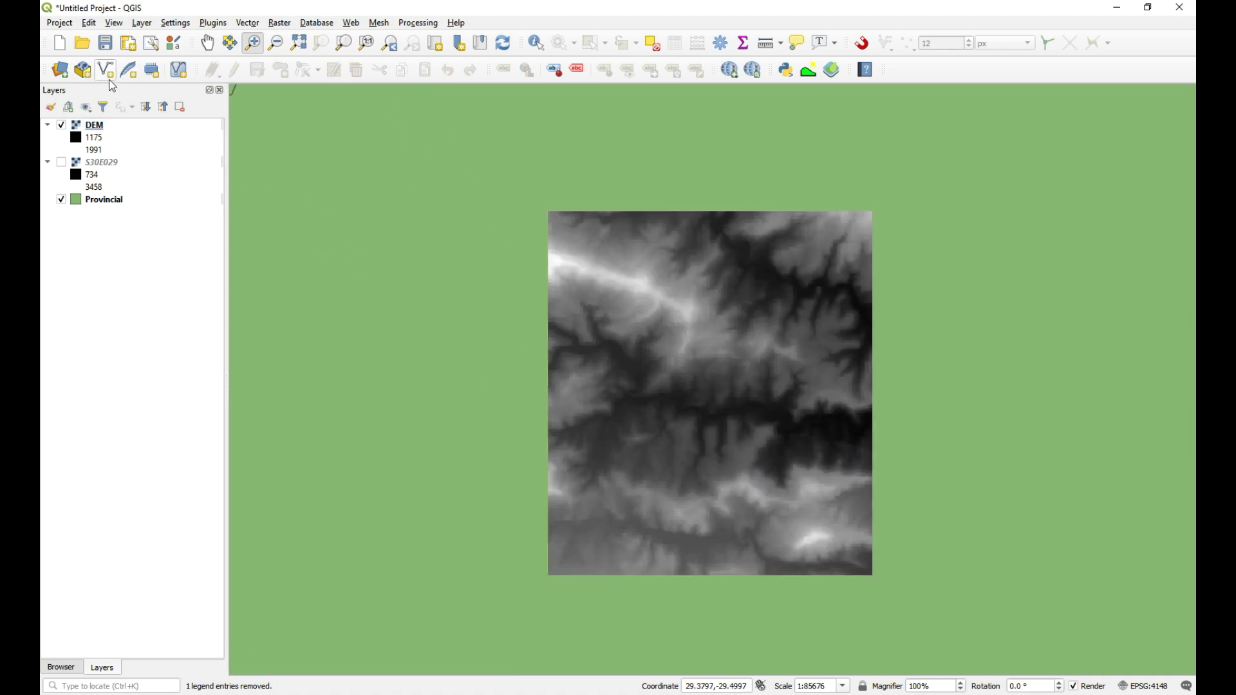
Save the project as StudyArea in the Projects folder of the Underberg directory
click(62, 24)
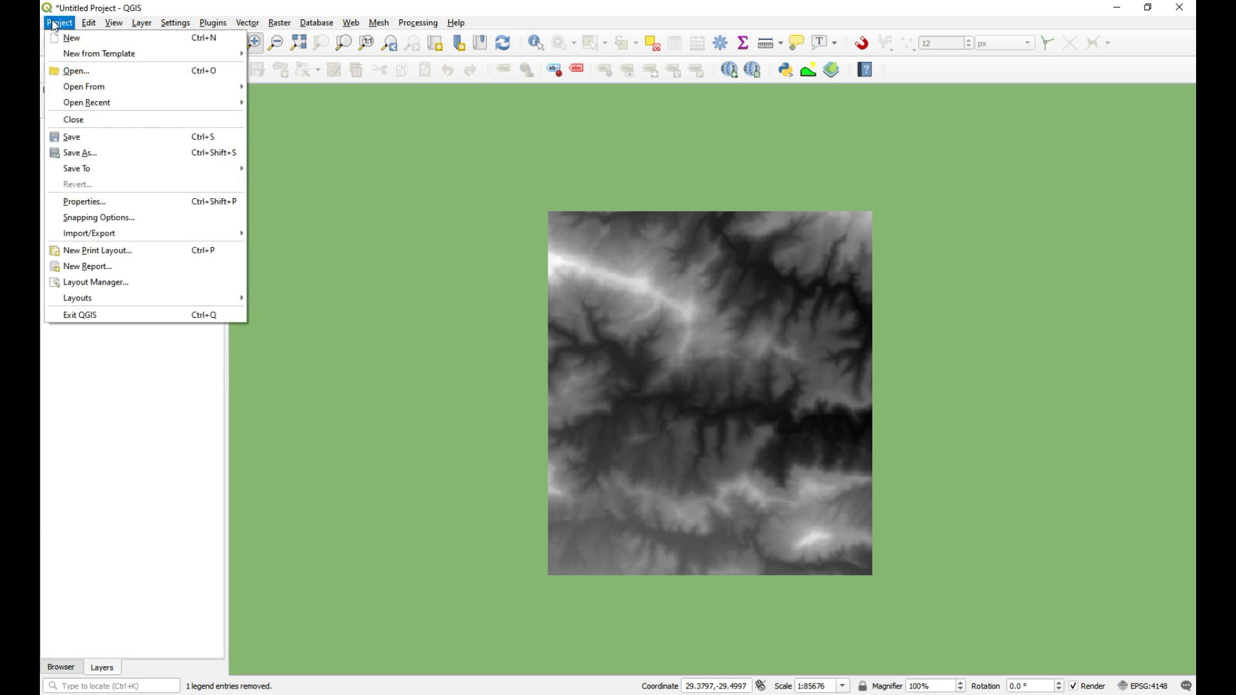
click(123, 149)
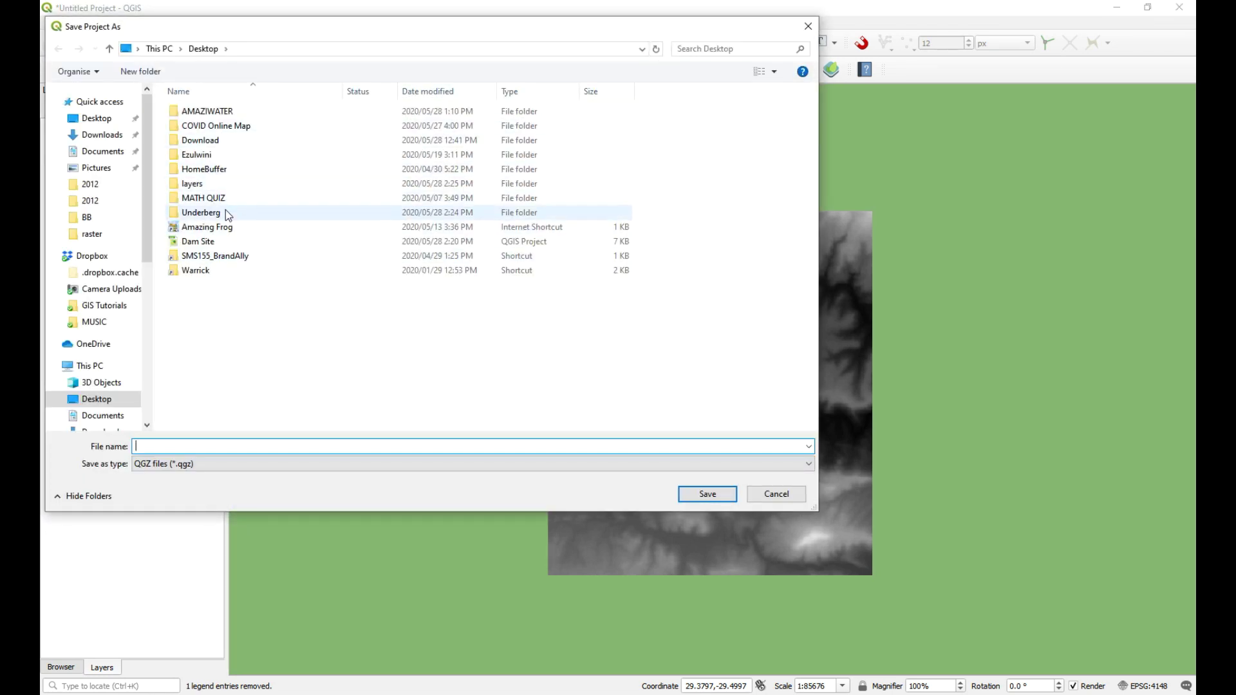
double_click(225, 213)
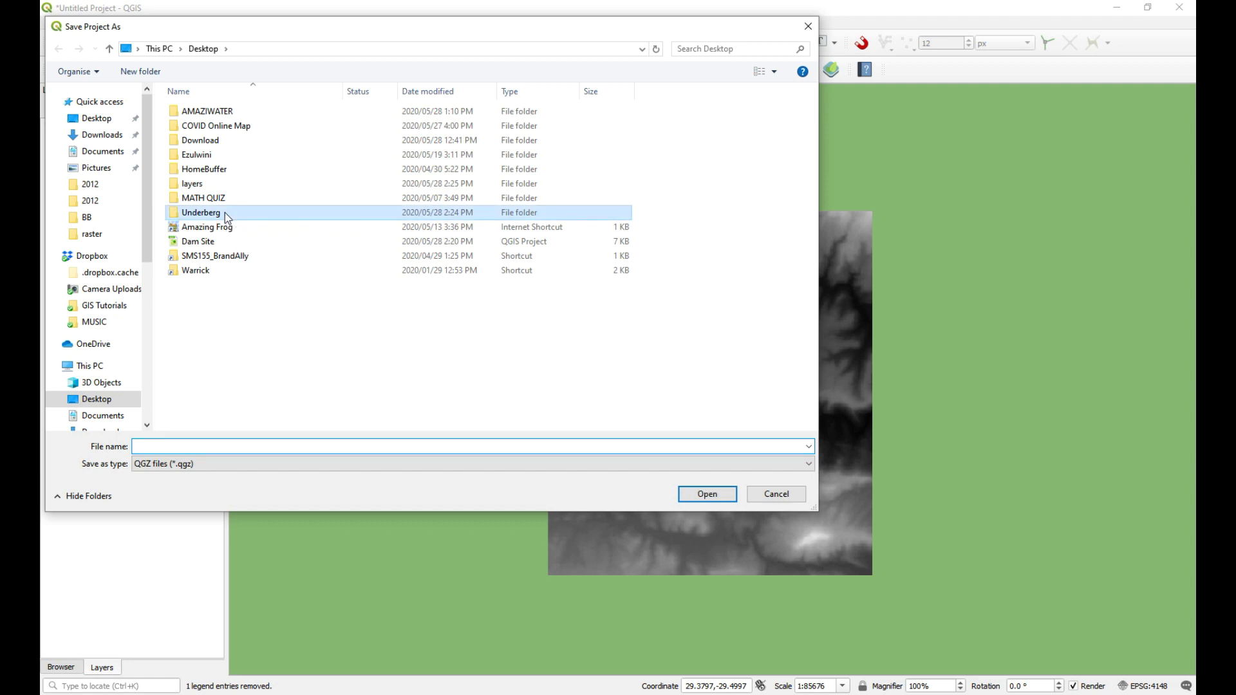
double_click(224, 126)
click(203, 449)
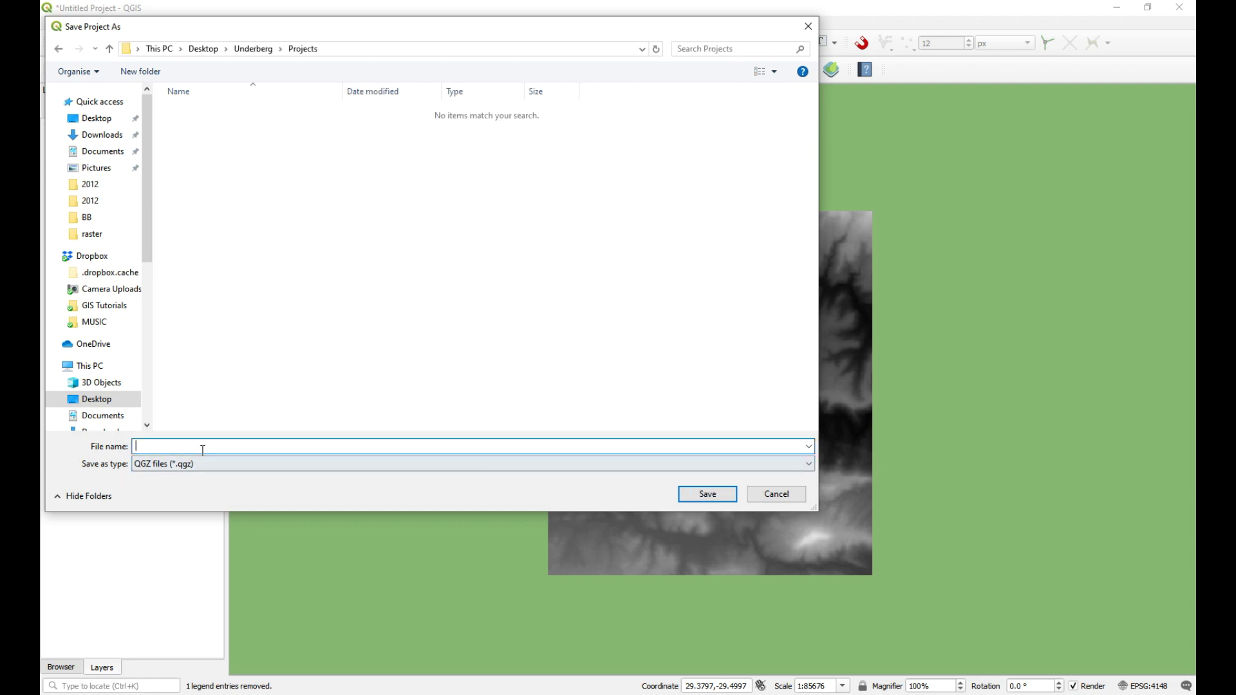
text(Study)
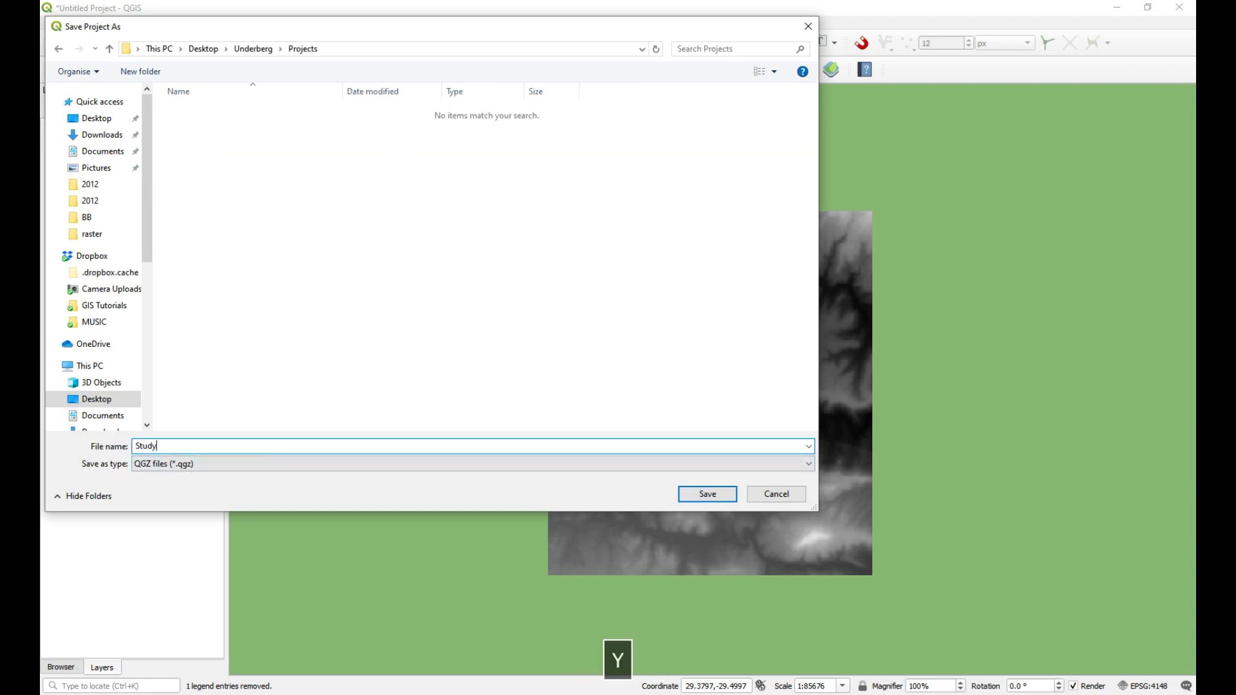
text(Area)
click(708, 494)
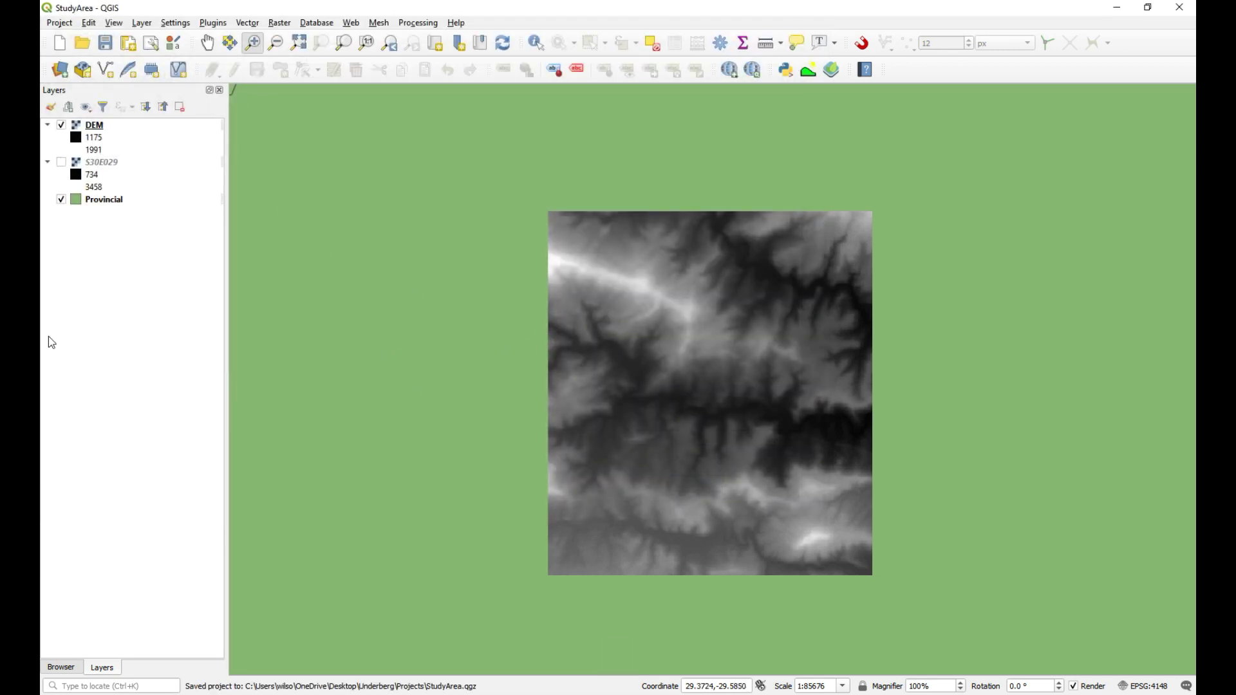
Set up a contour extraction from the DEM with interval 10 and attribute ELEV, outputting Contours.shp to Underberg's Data\Spatial\Vector folder
click(247, 23)
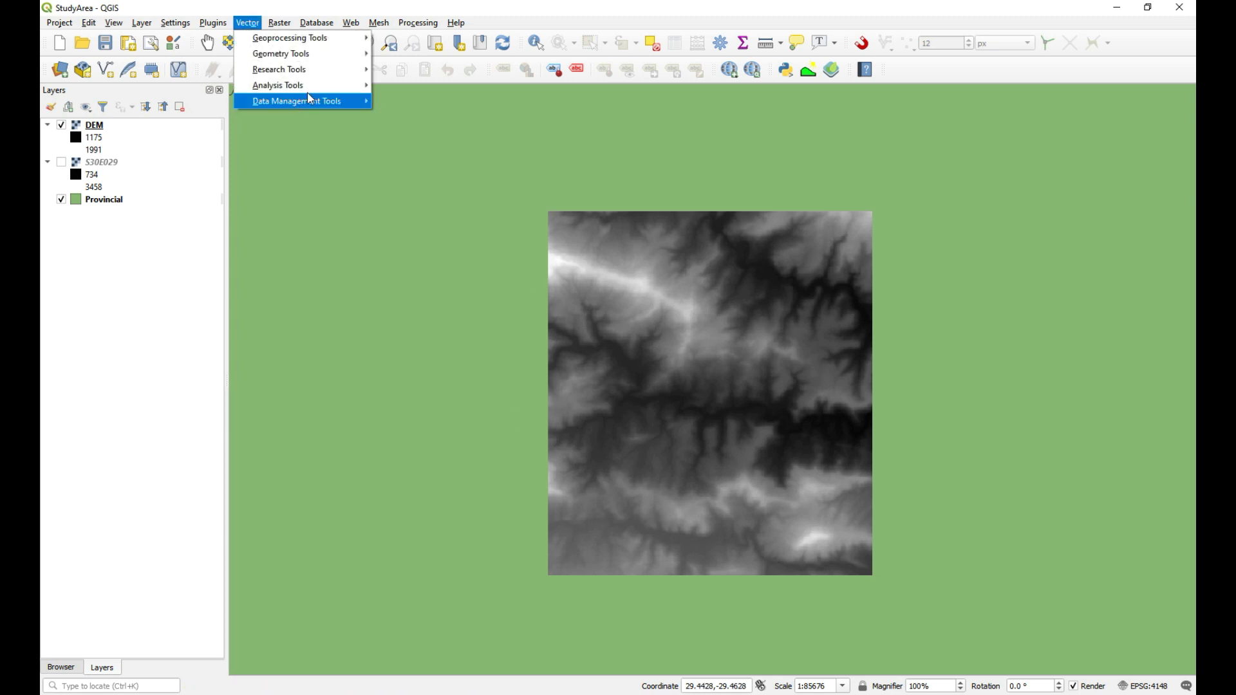
mouse_move(310, 91)
mouse_move(280, 24)
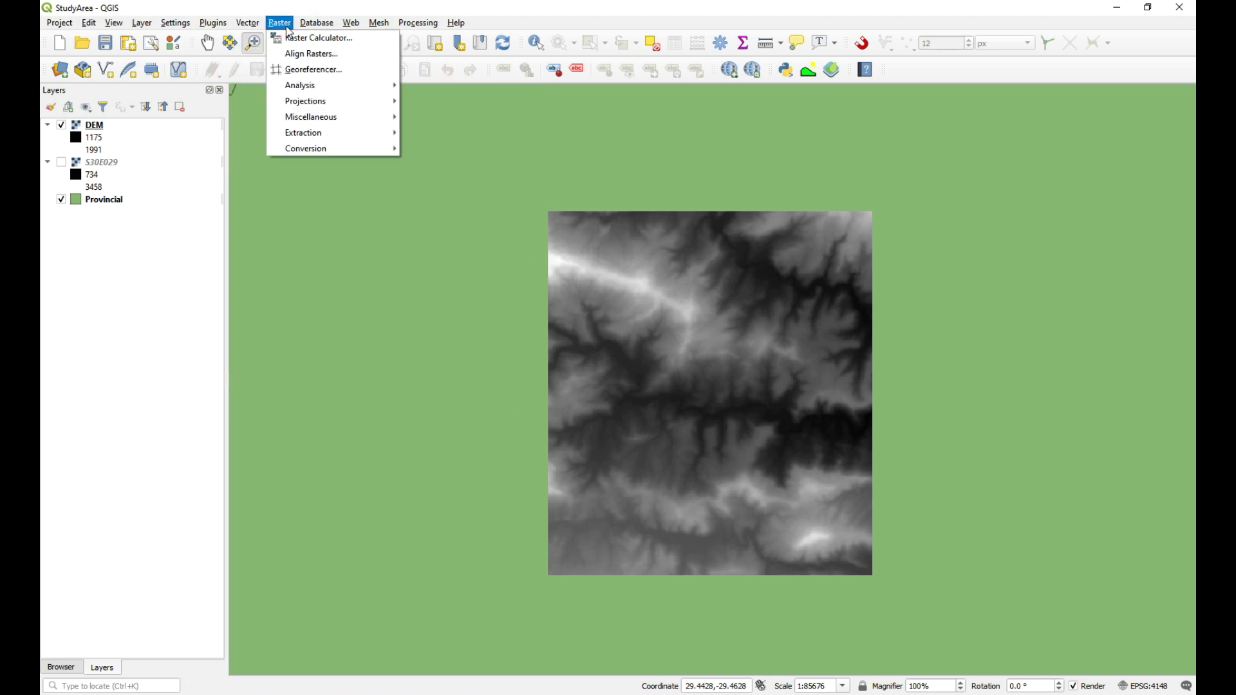
mouse_move(351, 133)
click(490, 165)
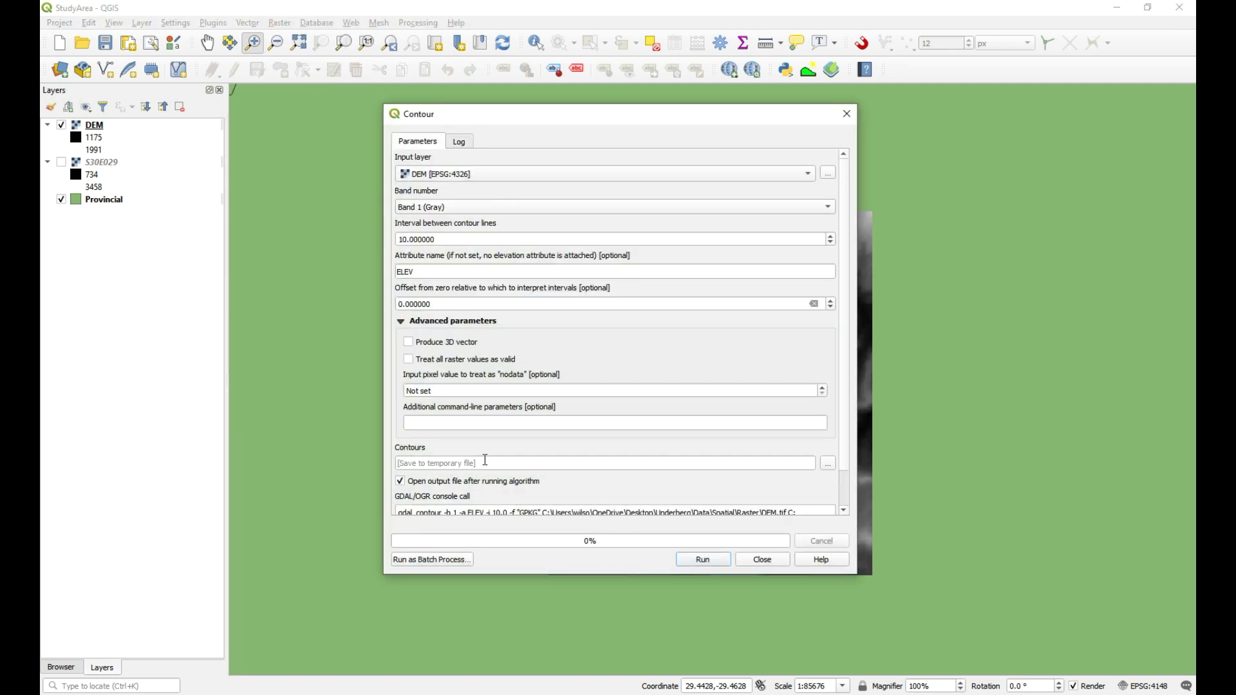
click(829, 468)
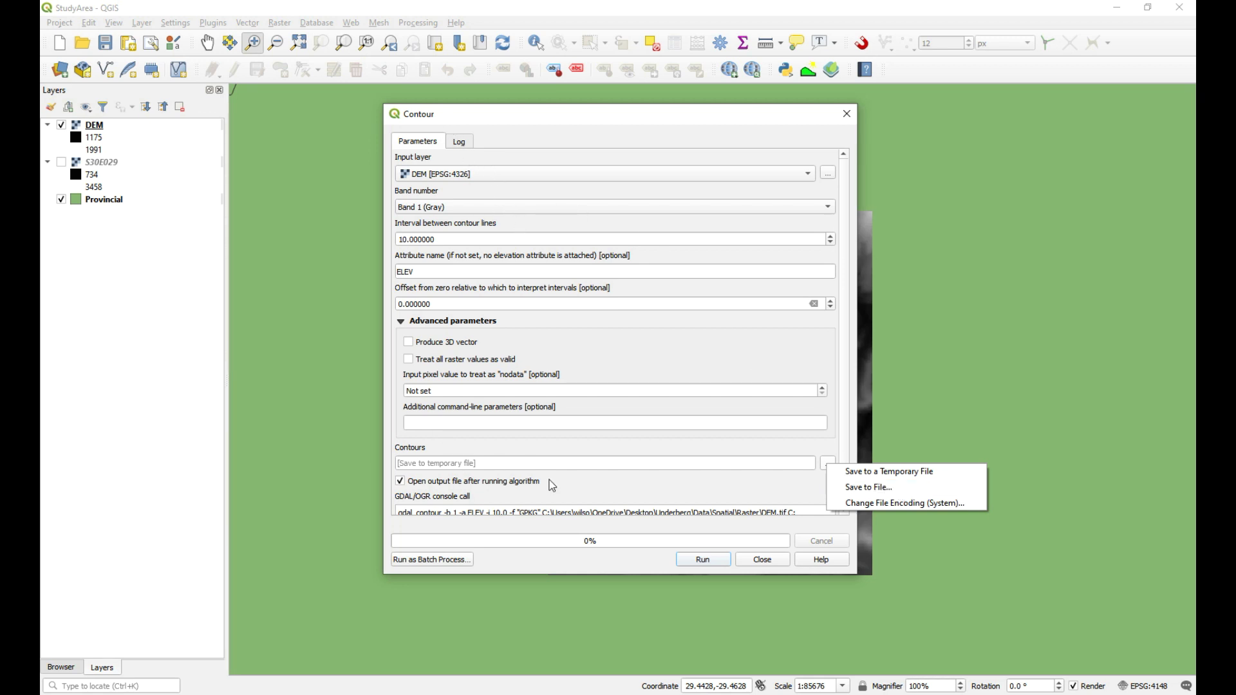
click(896, 490)
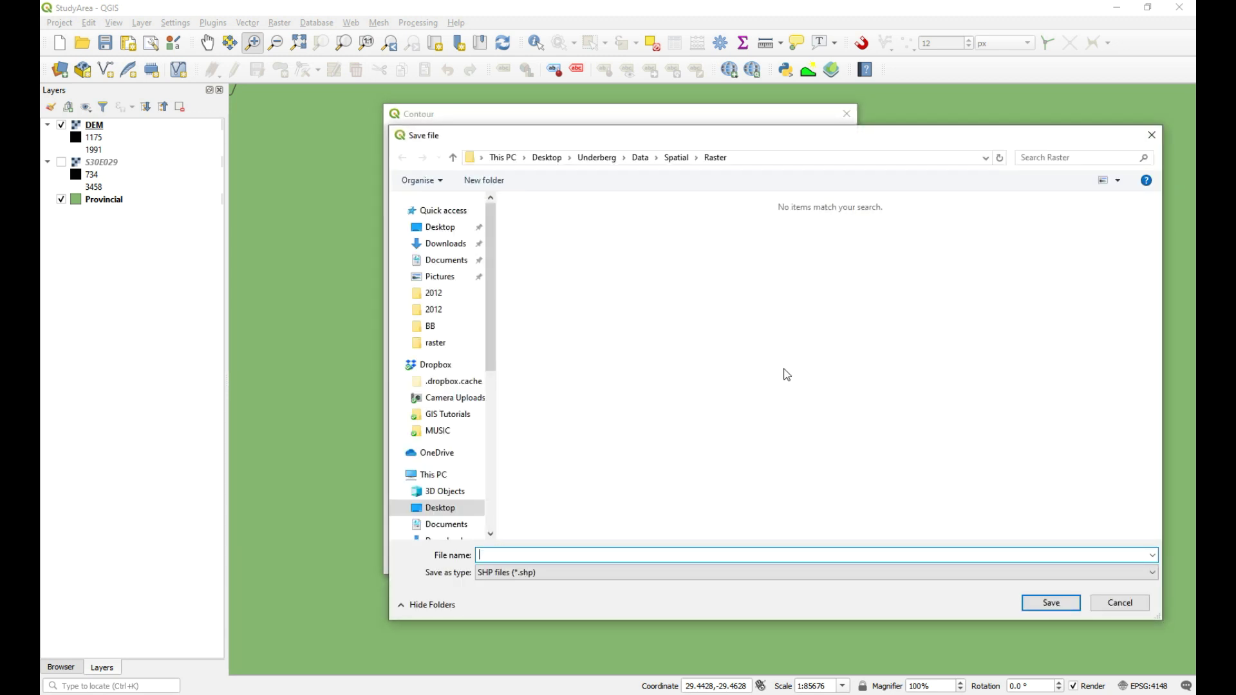
click(677, 157)
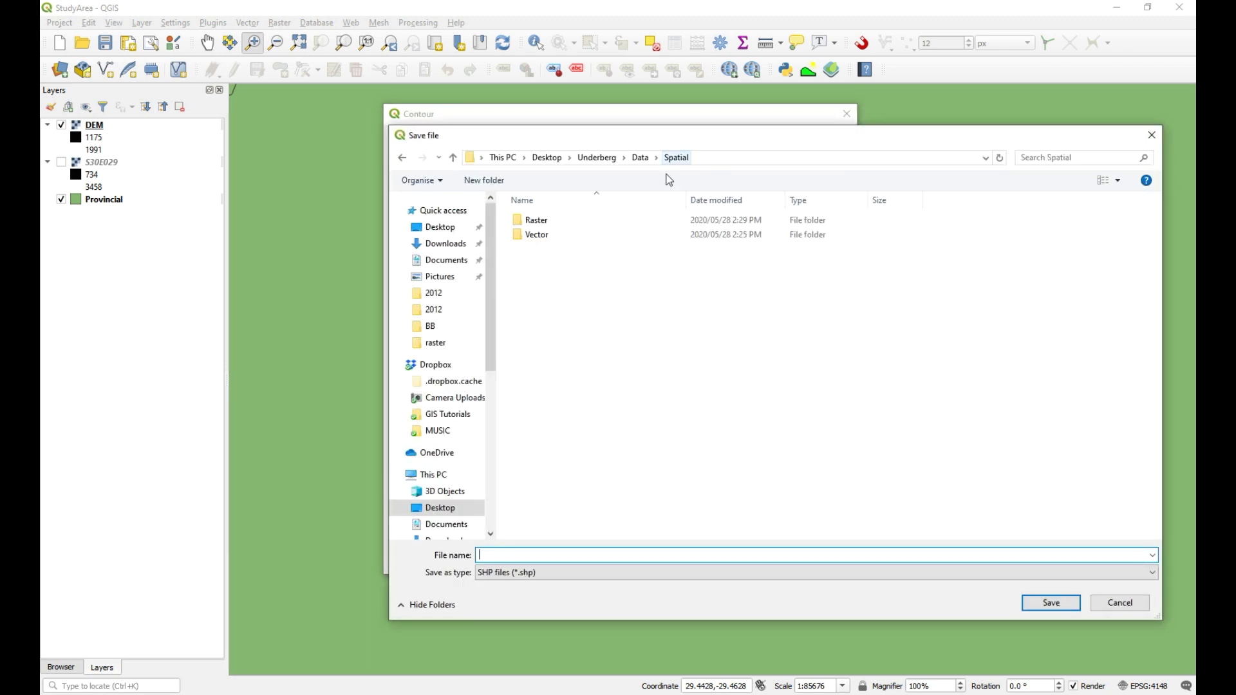
double_click(566, 234)
click(555, 555)
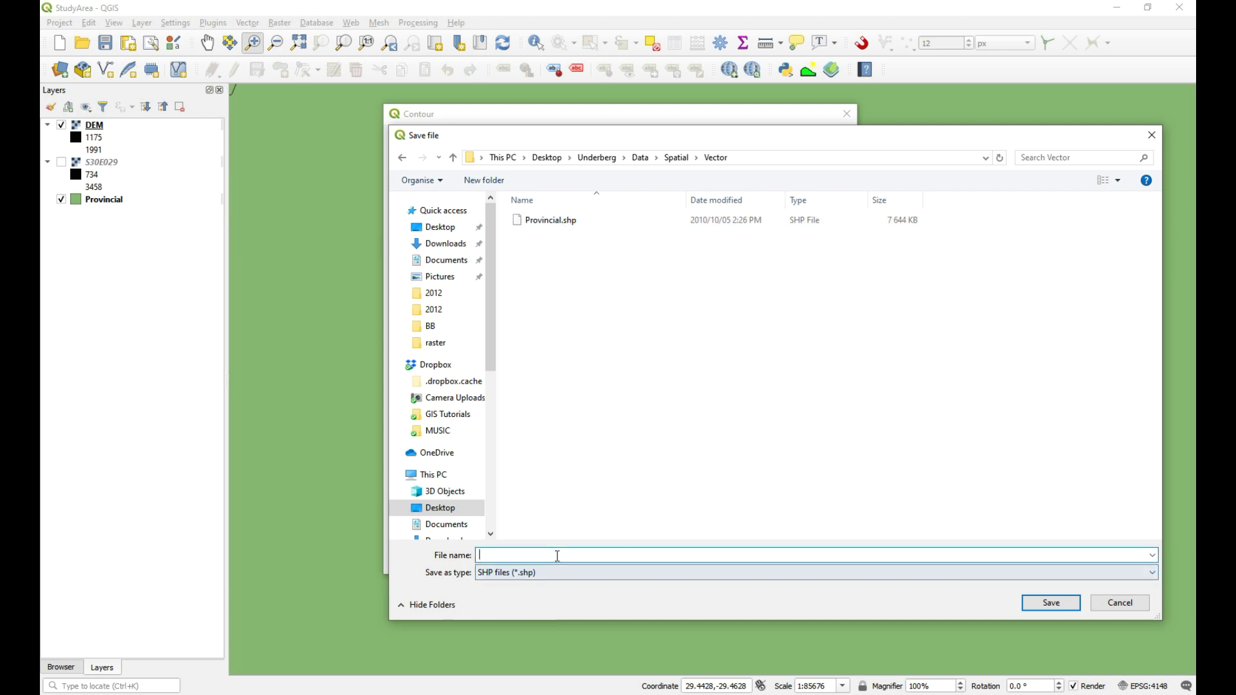
text(Contours)
click(1050, 603)
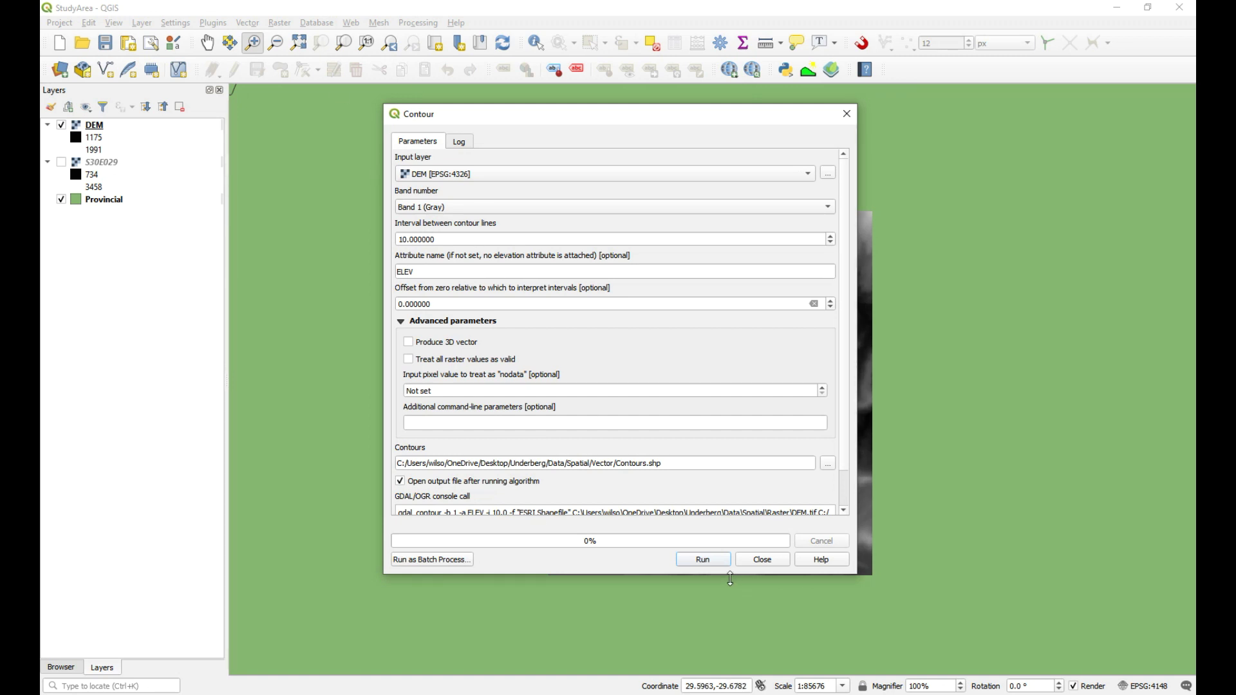
Run the contour extraction, close its dialog, and save the project with the new Contours layer
click(689, 565)
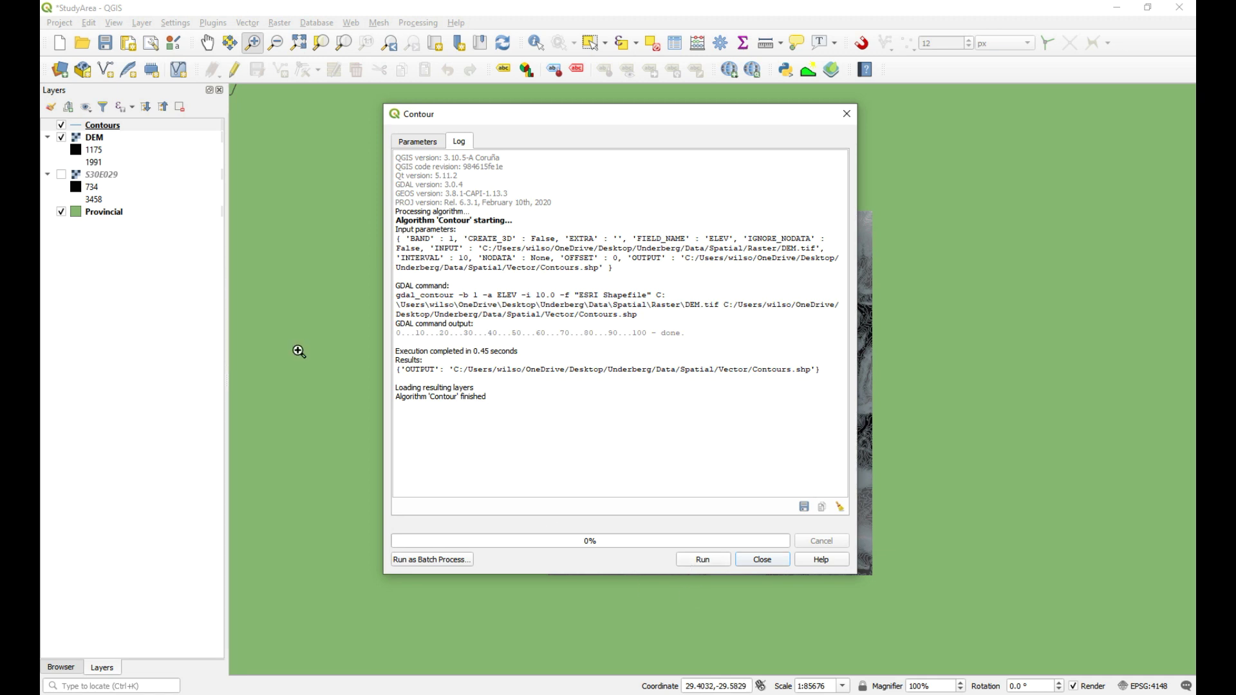
click(762, 560)
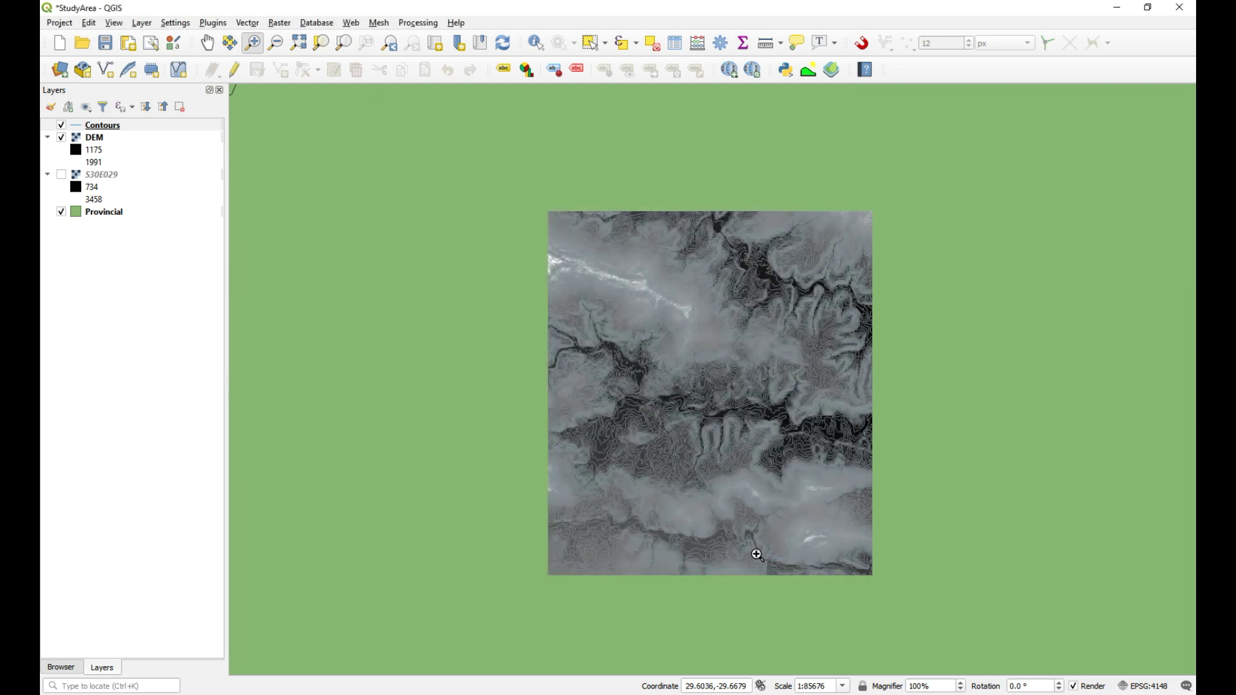
click(146, 128)
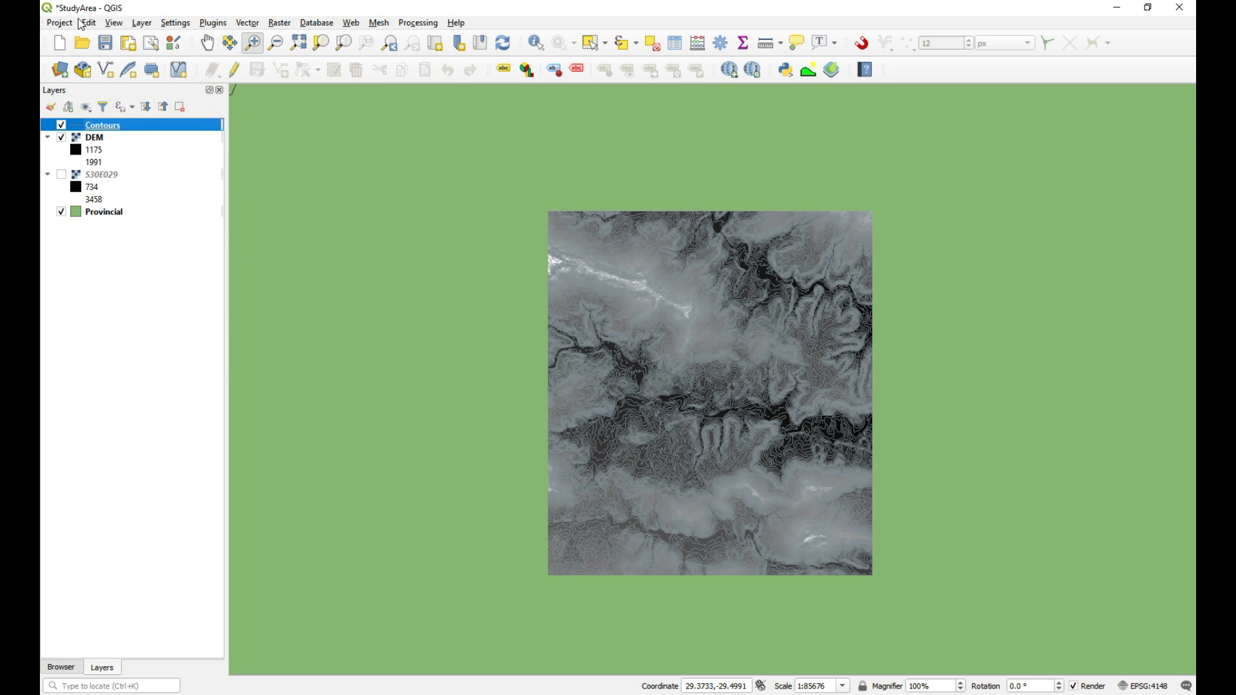
click(105, 43)
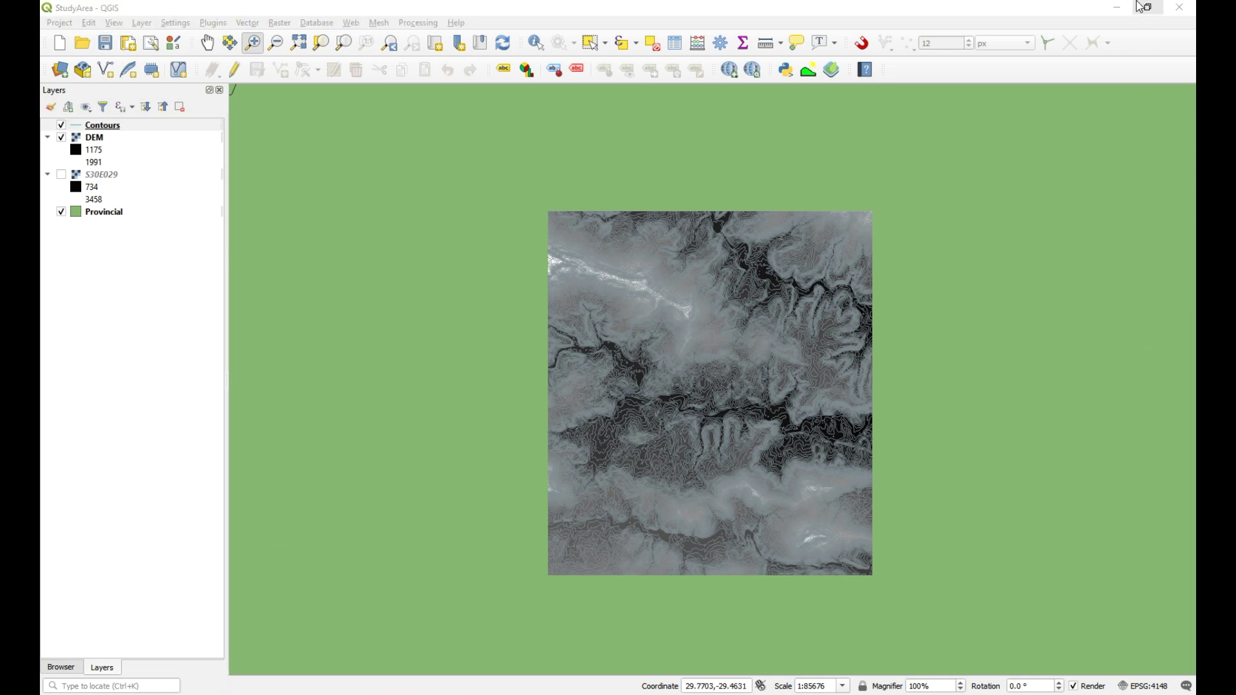
Minimise QGIS and inspect the Vector and Raster folders in Underberg's Data\Spatial directory from the desktop
click(1118, 7)
click(638, 369)
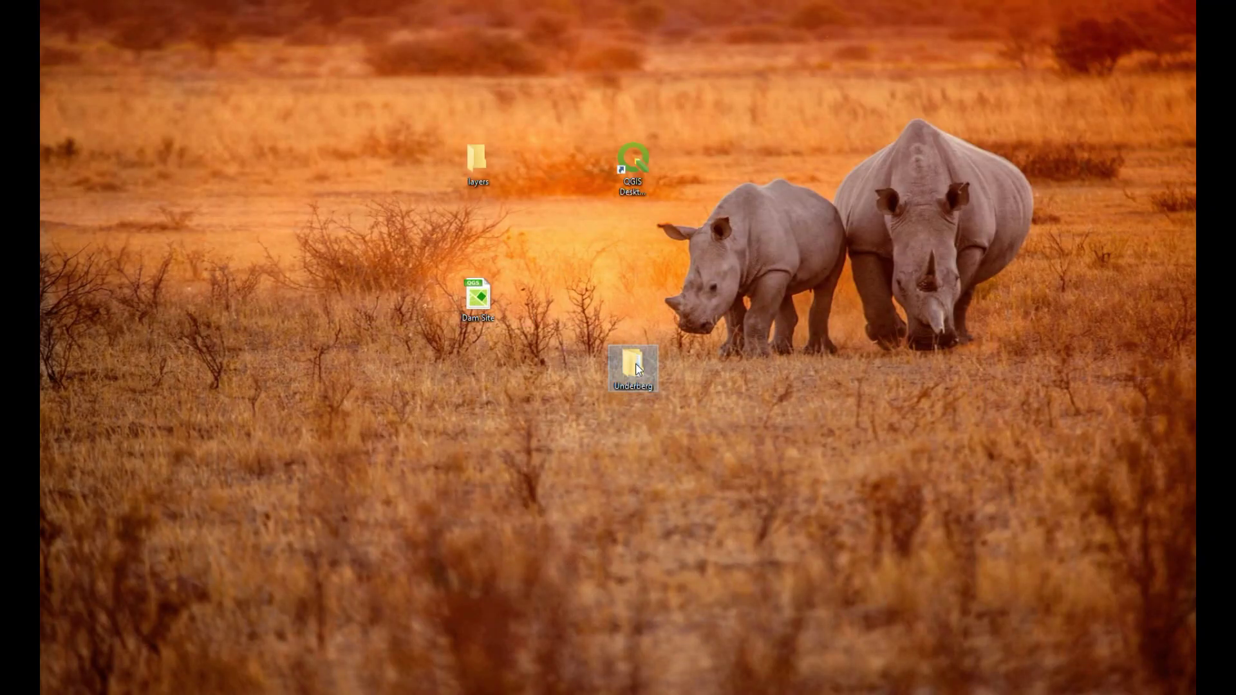
double_click(638, 369)
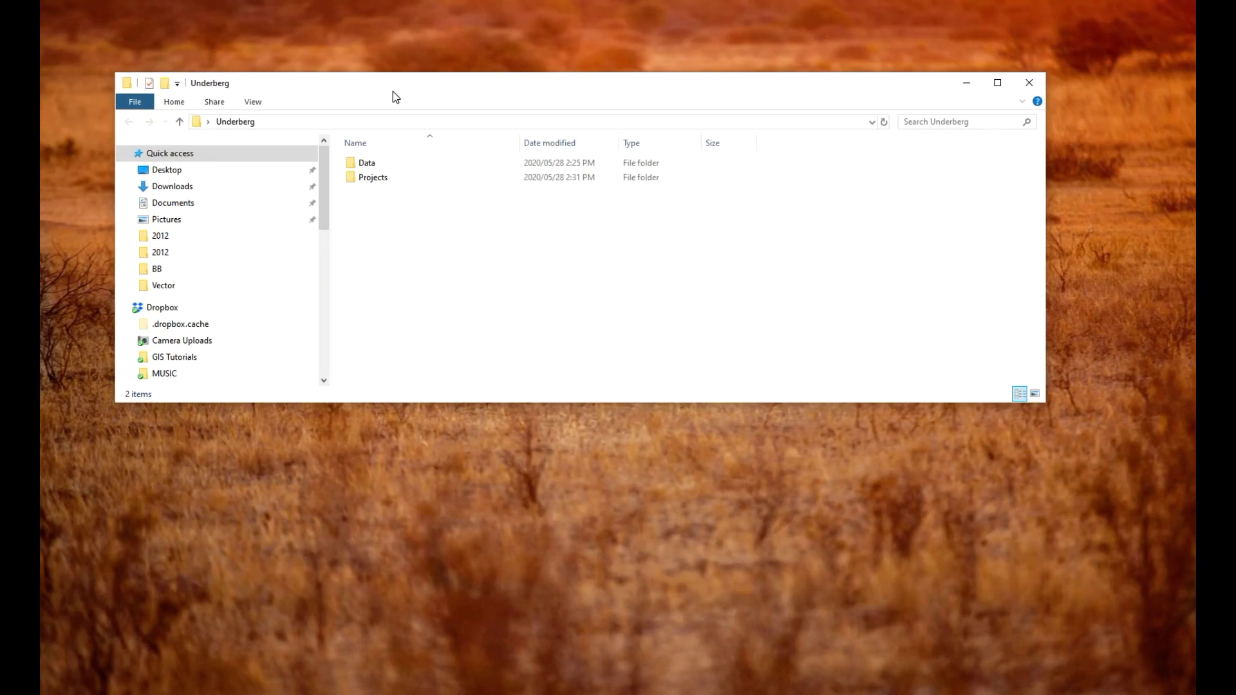
double_click(395, 162)
double_click(395, 163)
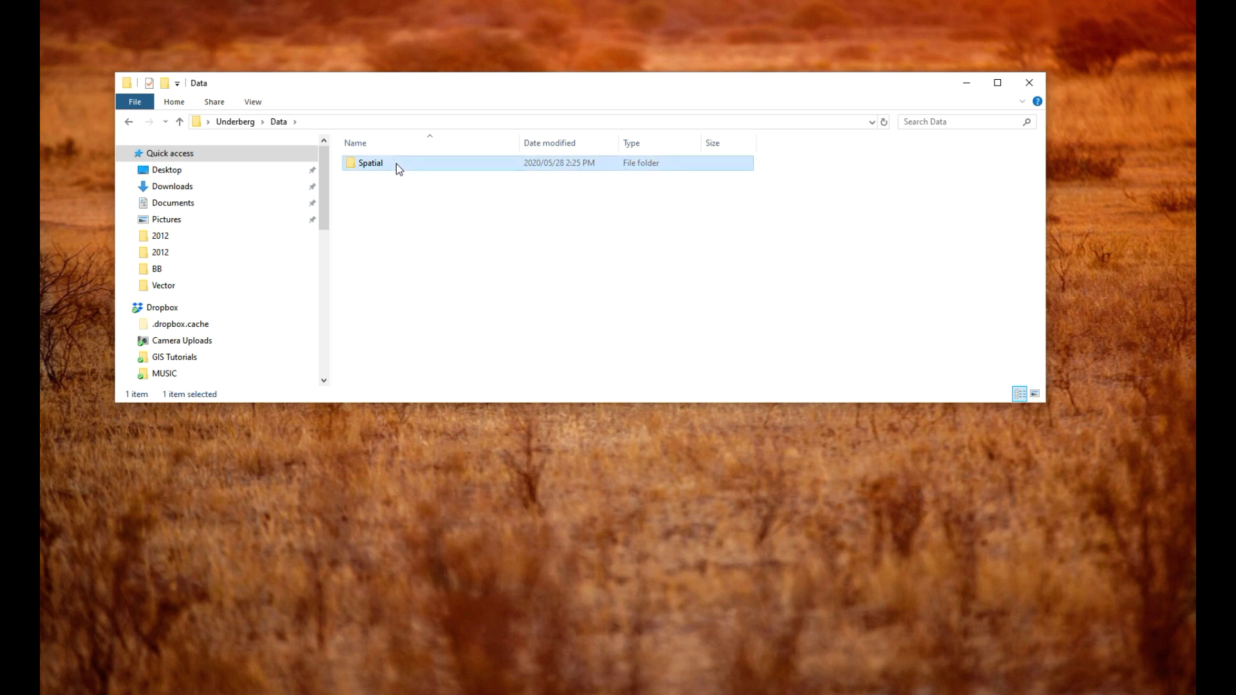
double_click(395, 177)
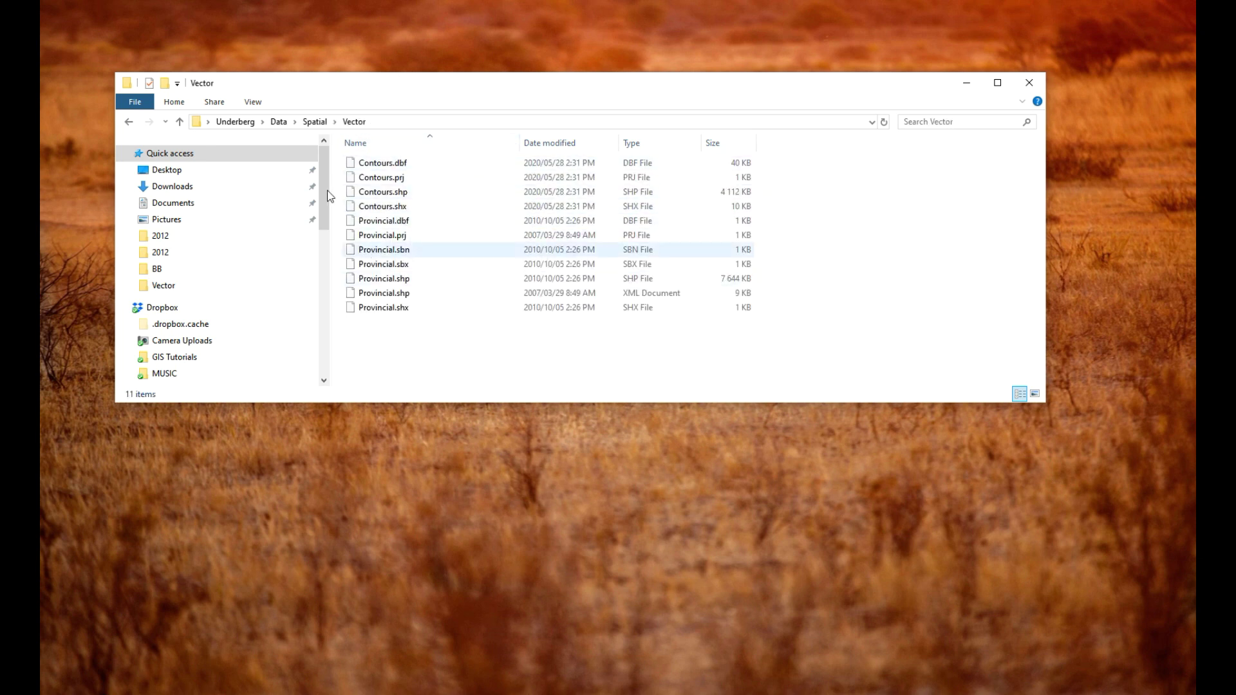
click(324, 123)
double_click(406, 163)
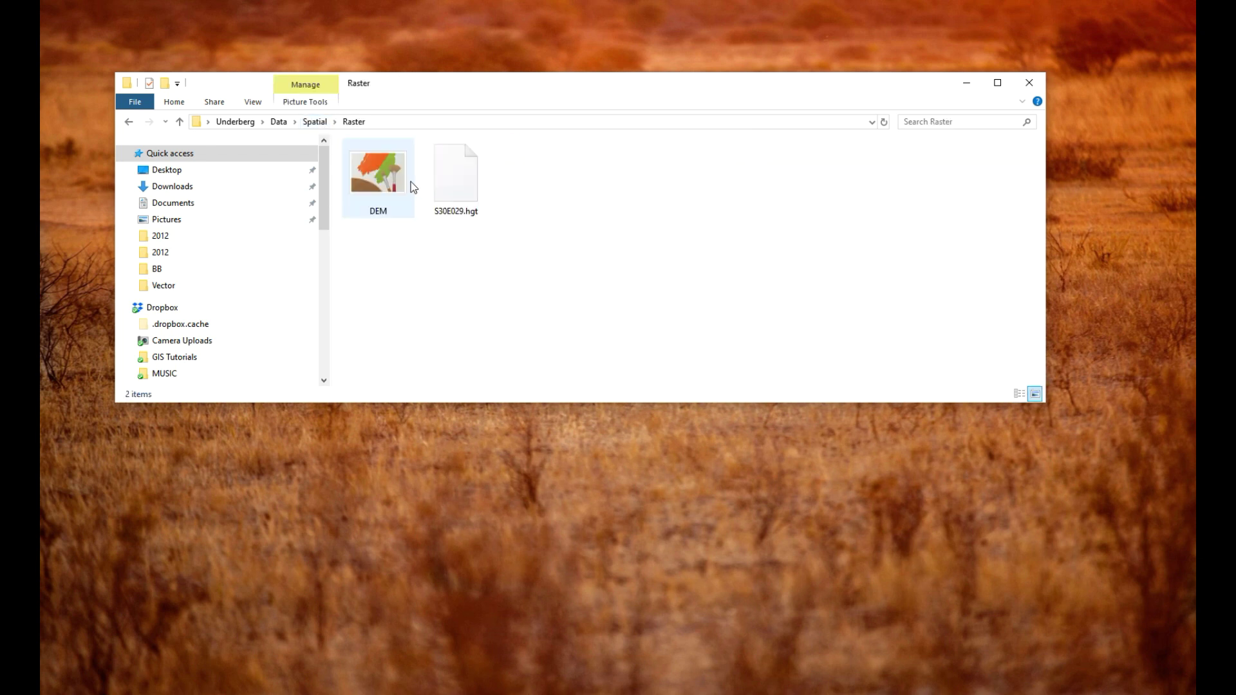
Go back up to the Underberg folder and inspect the project file in its Projects folder
click(315, 123)
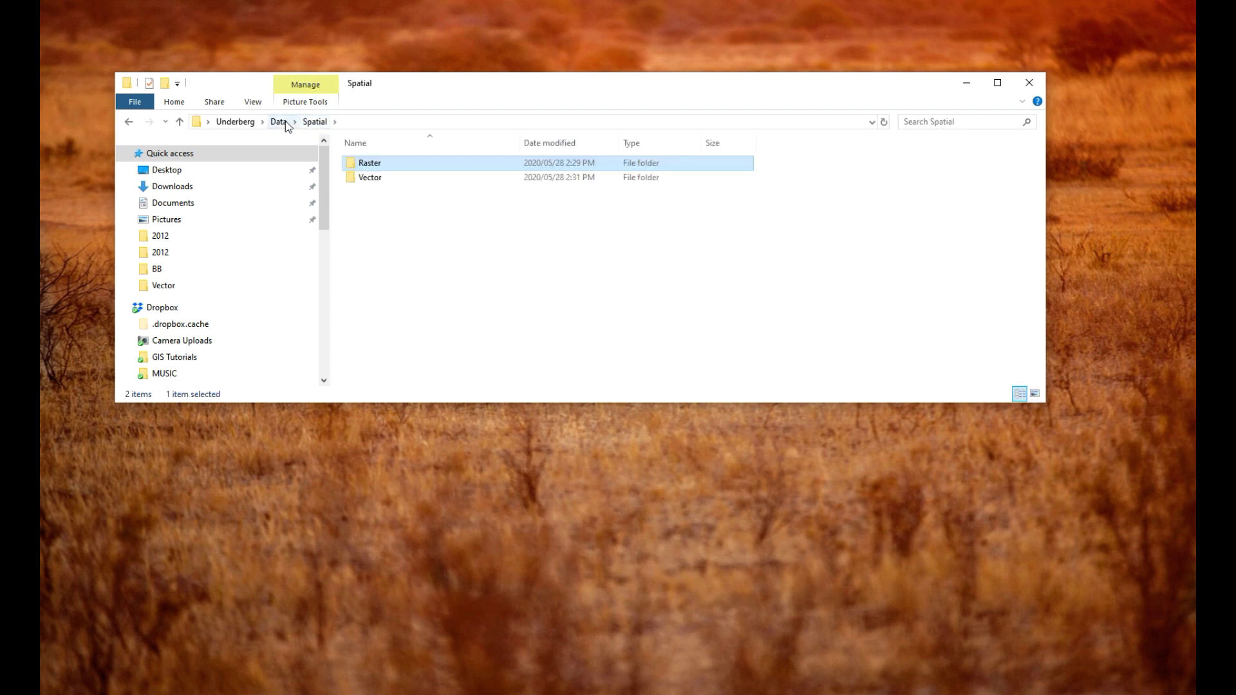
click(278, 122)
click(246, 125)
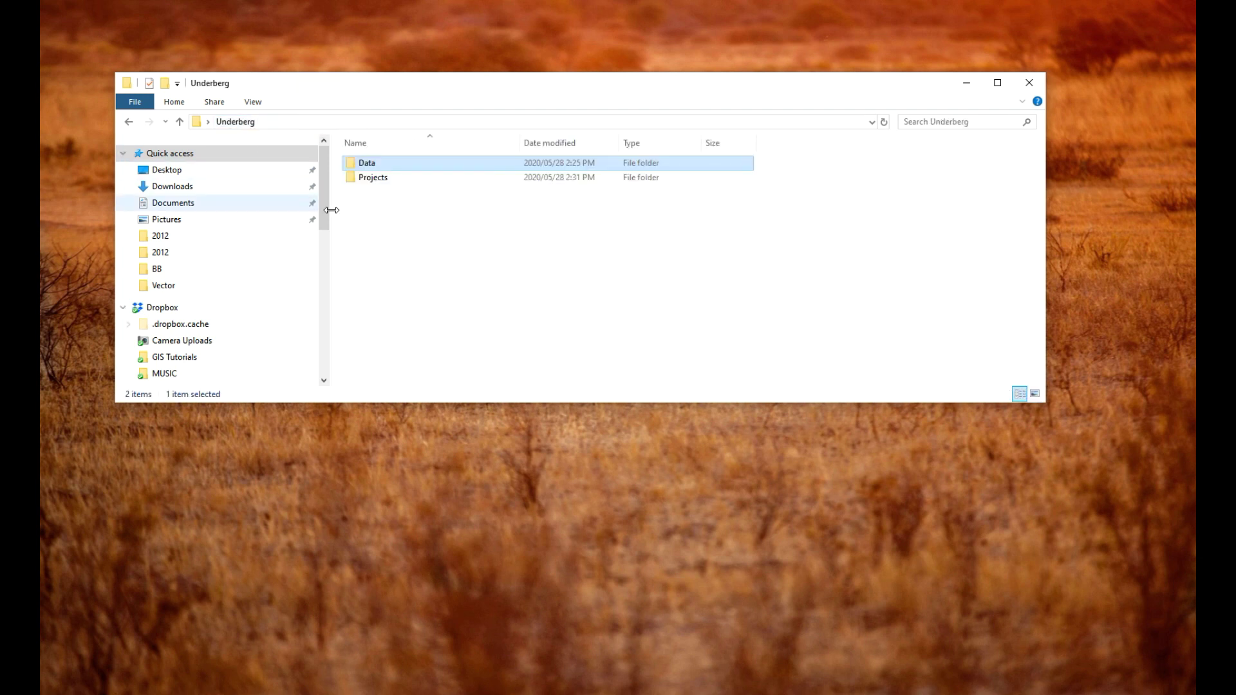
click(395, 177)
double_click(395, 178)
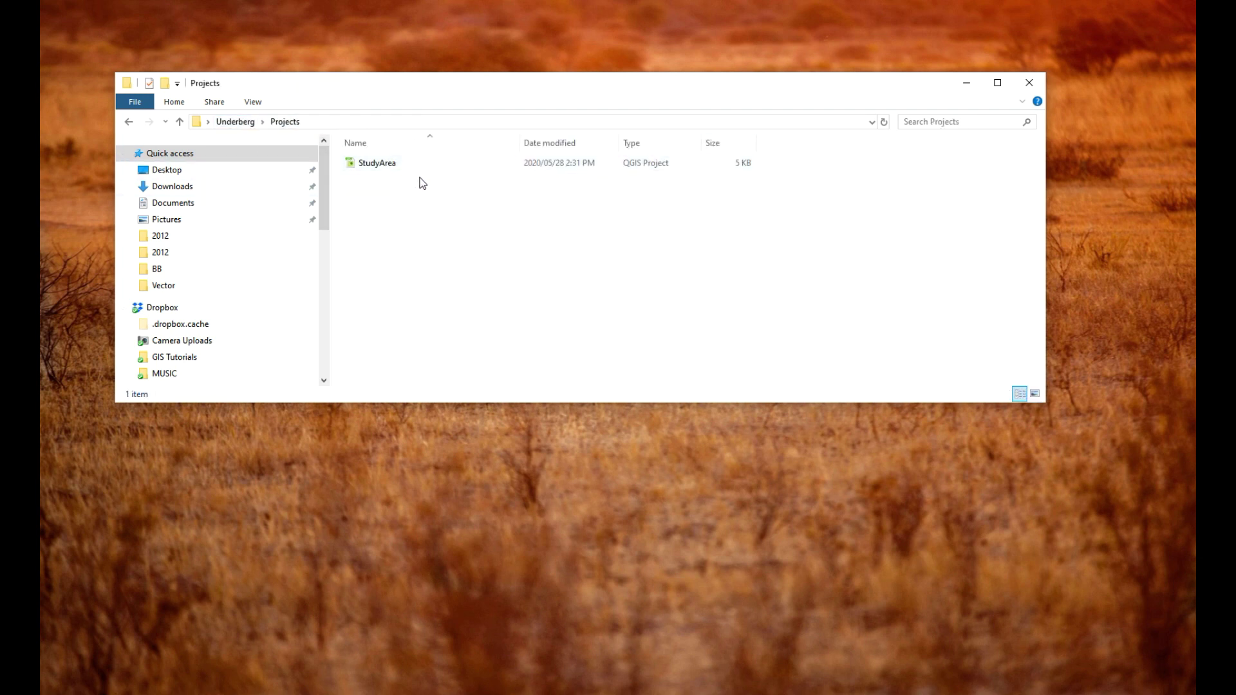
drag(324, 194, 324, 234)
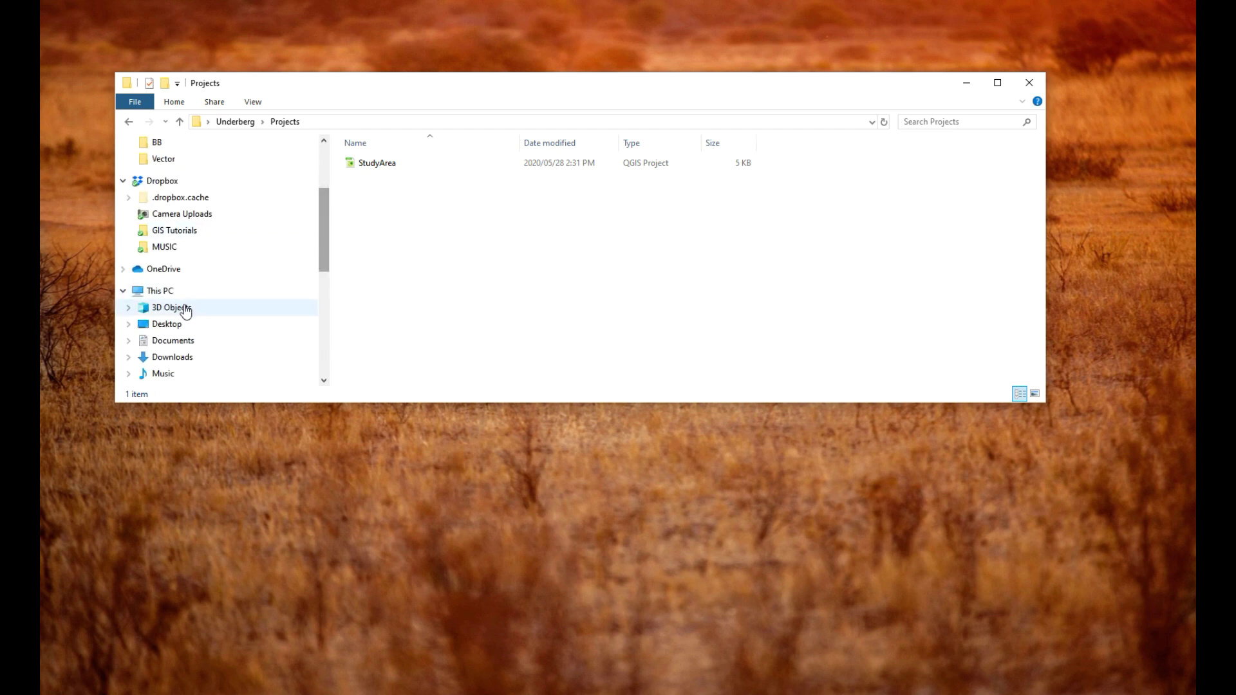
click(327, 181)
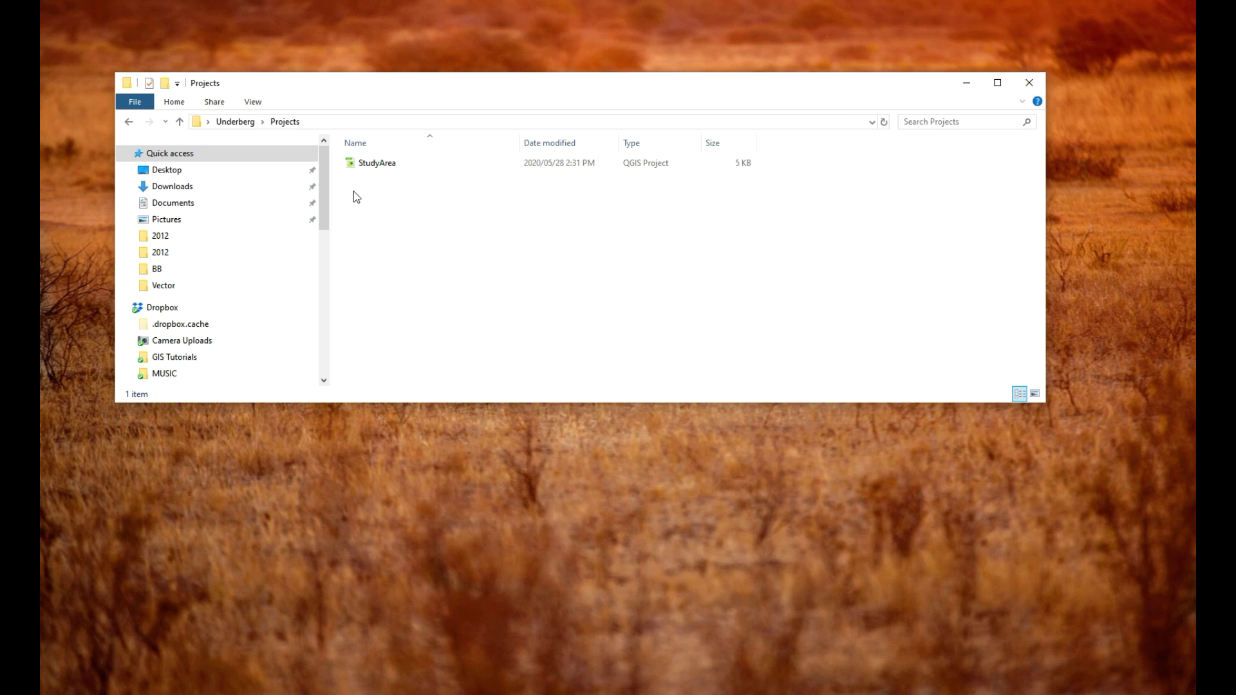
Review Underberg's Data\Spatial subfolders once more, close the folder window, and return to QGIS
click(238, 121)
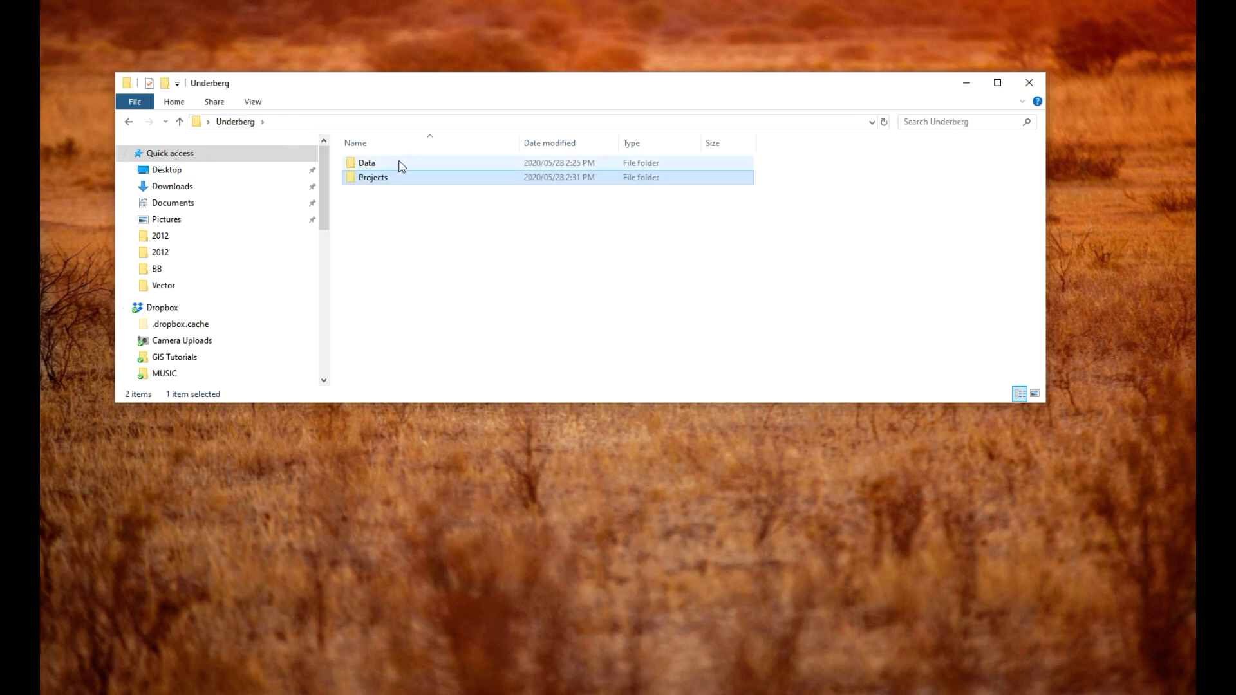
double_click(395, 164)
double_click(403, 166)
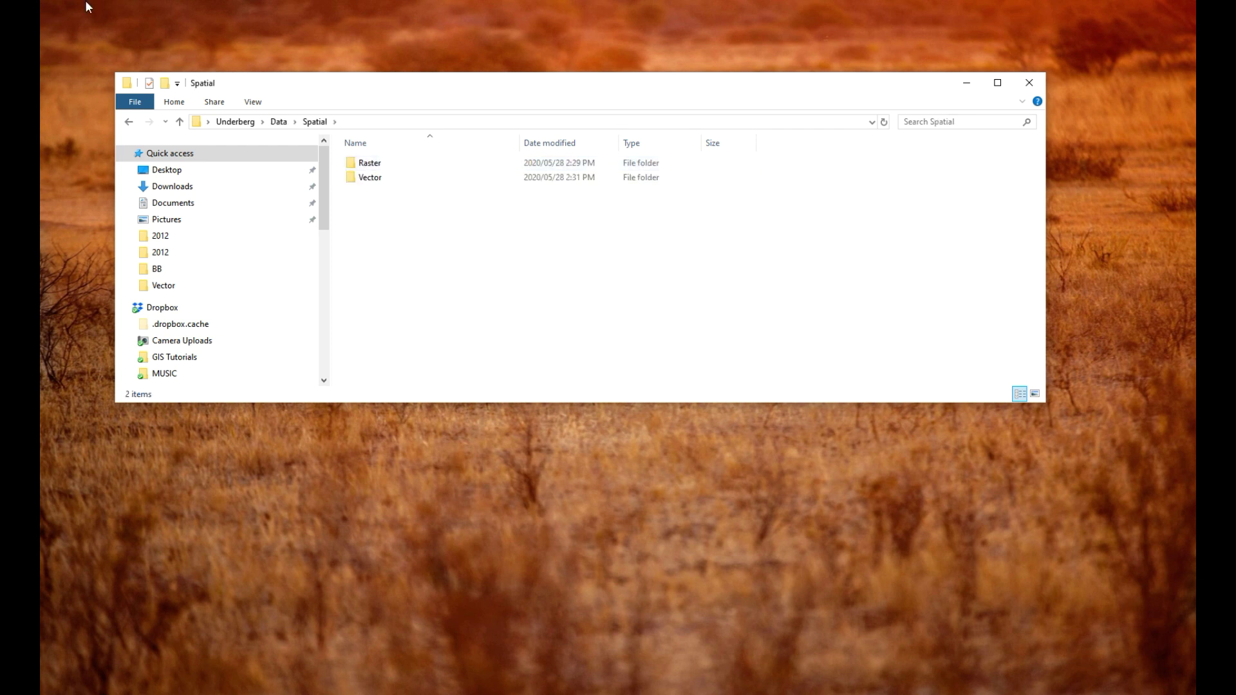
click(1037, 85)
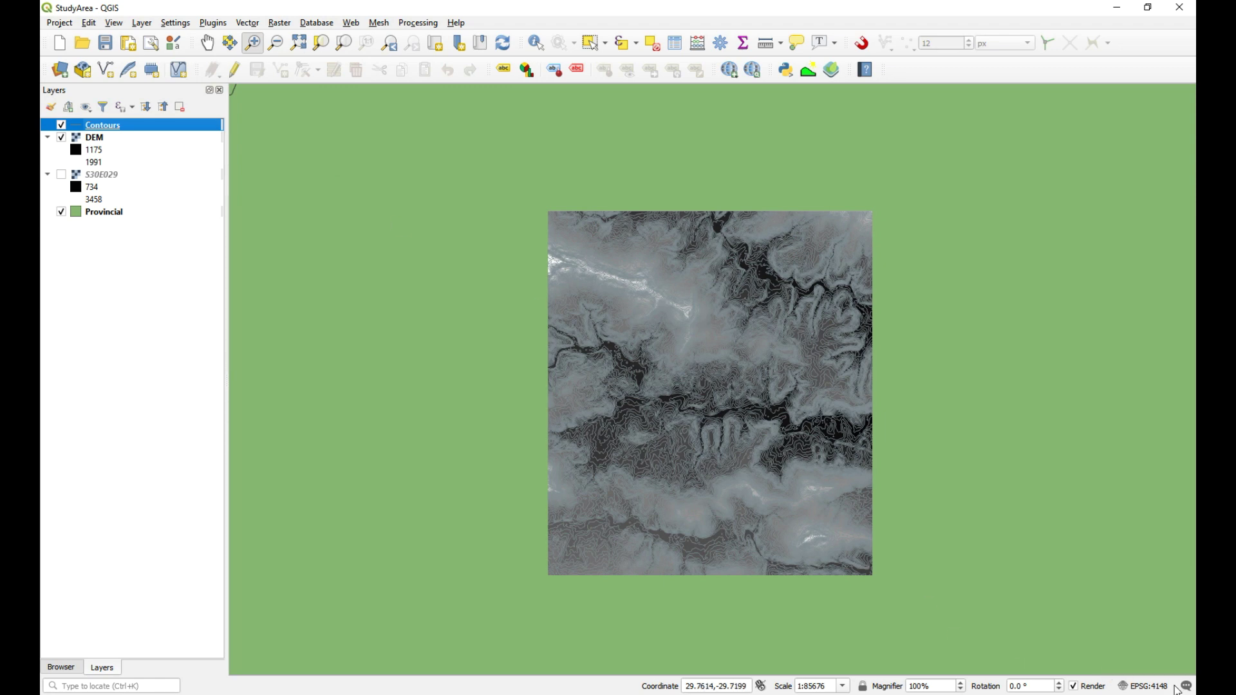
Try the absolute Save paths option in the project's general properties, set it back to relative, and close the properties
click(59, 22)
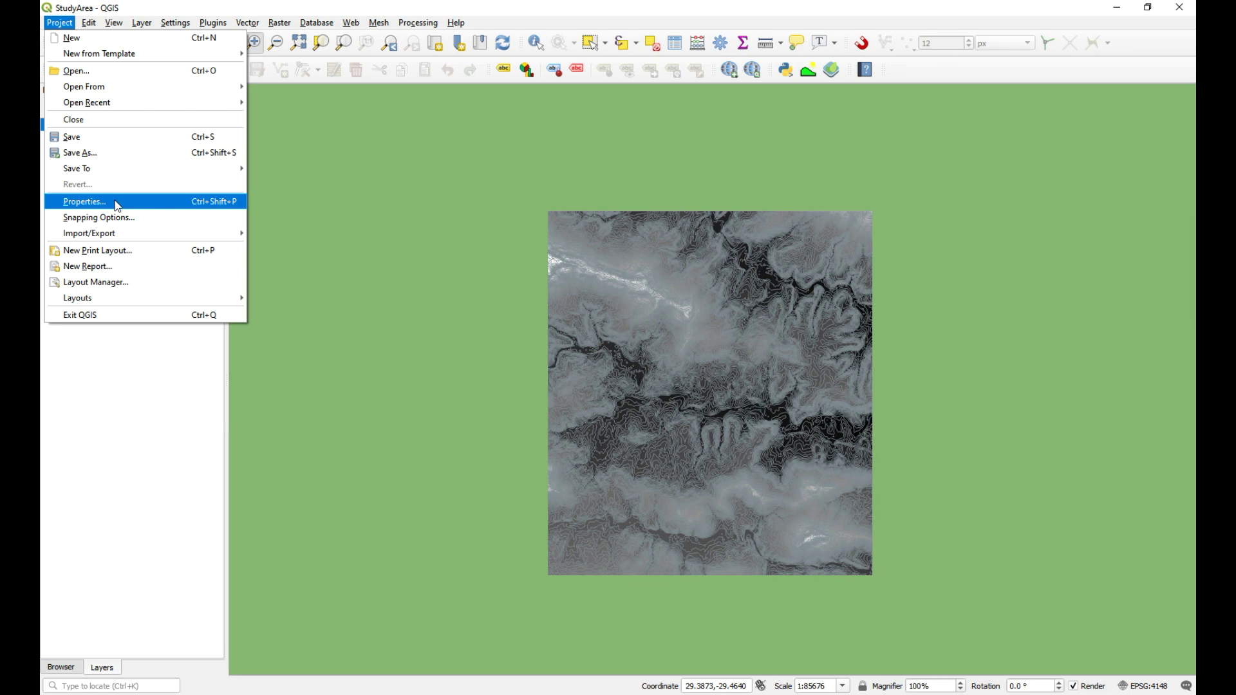
click(118, 203)
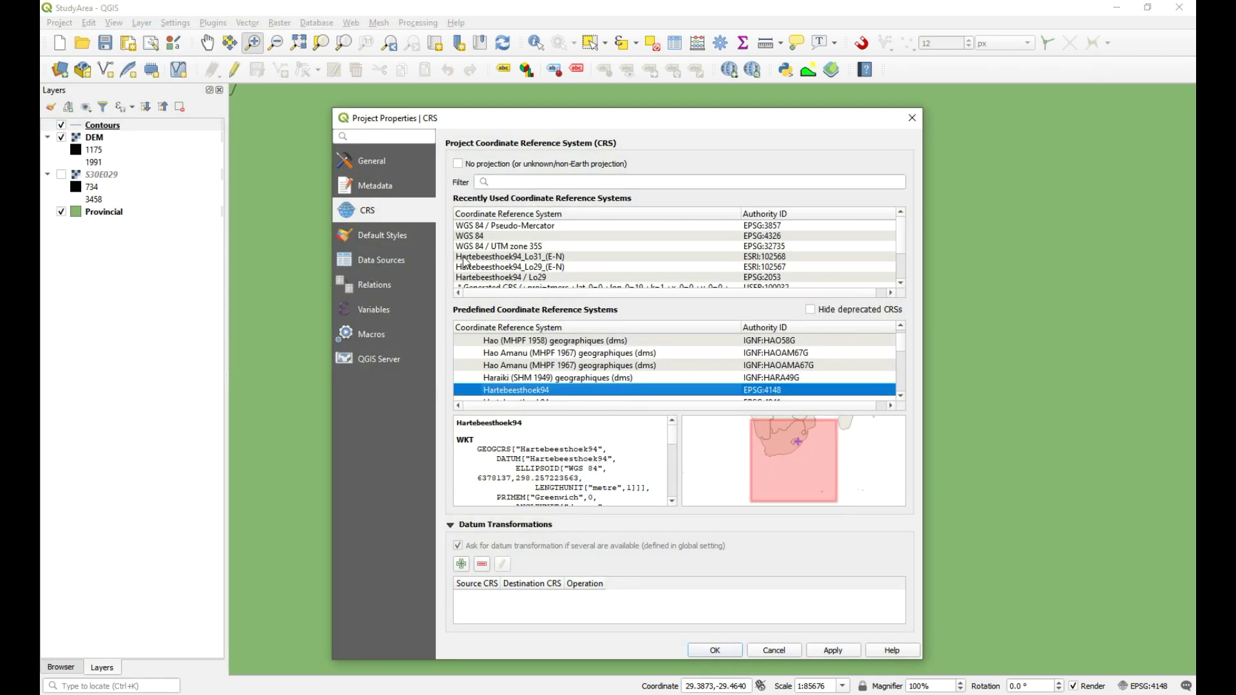
click(368, 161)
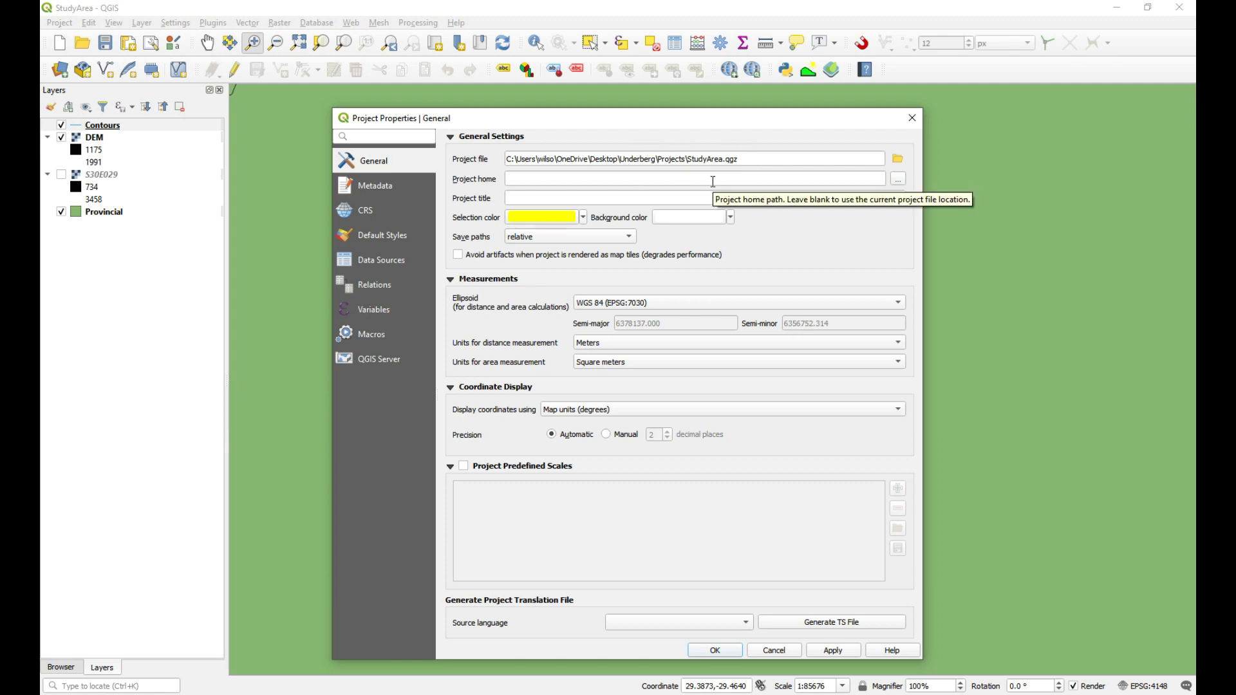
click(615, 237)
click(603, 223)
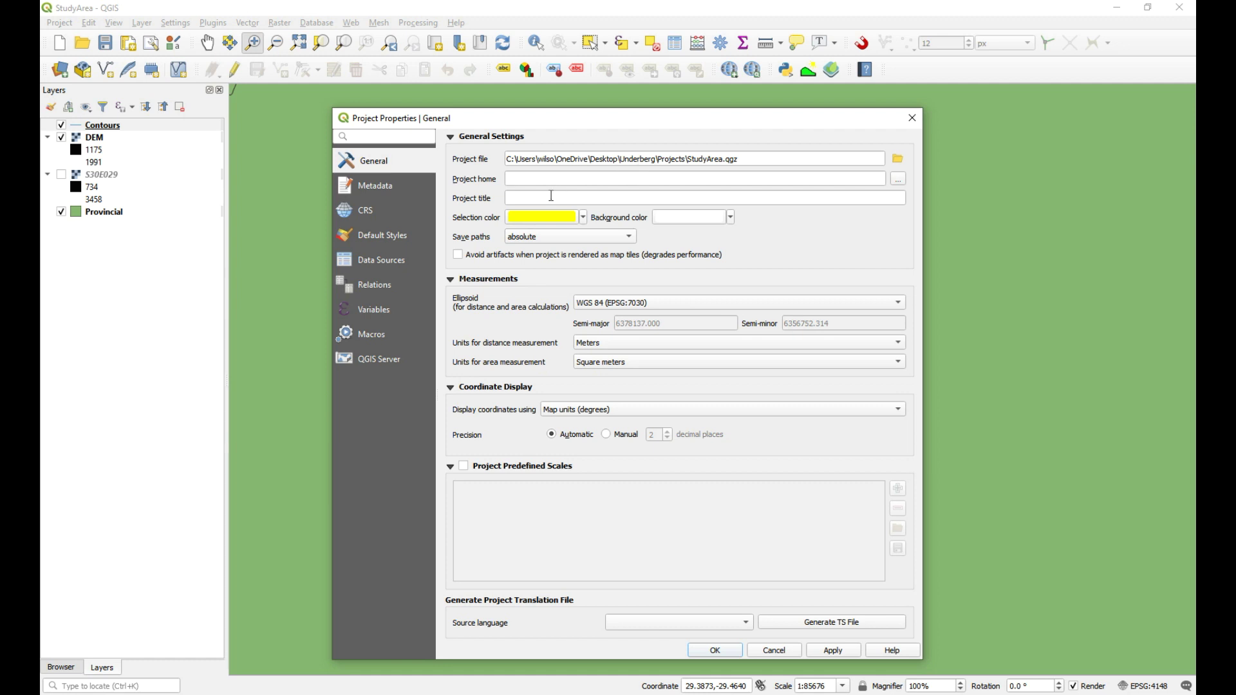
click(620, 239)
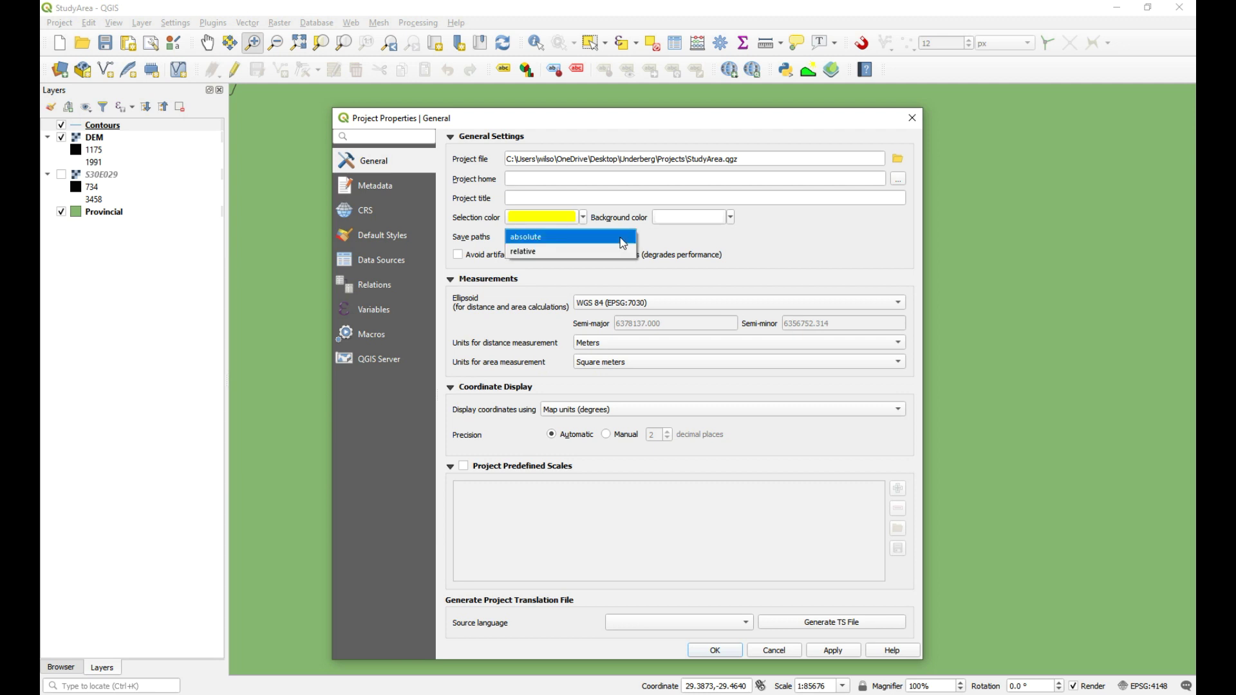
click(539, 253)
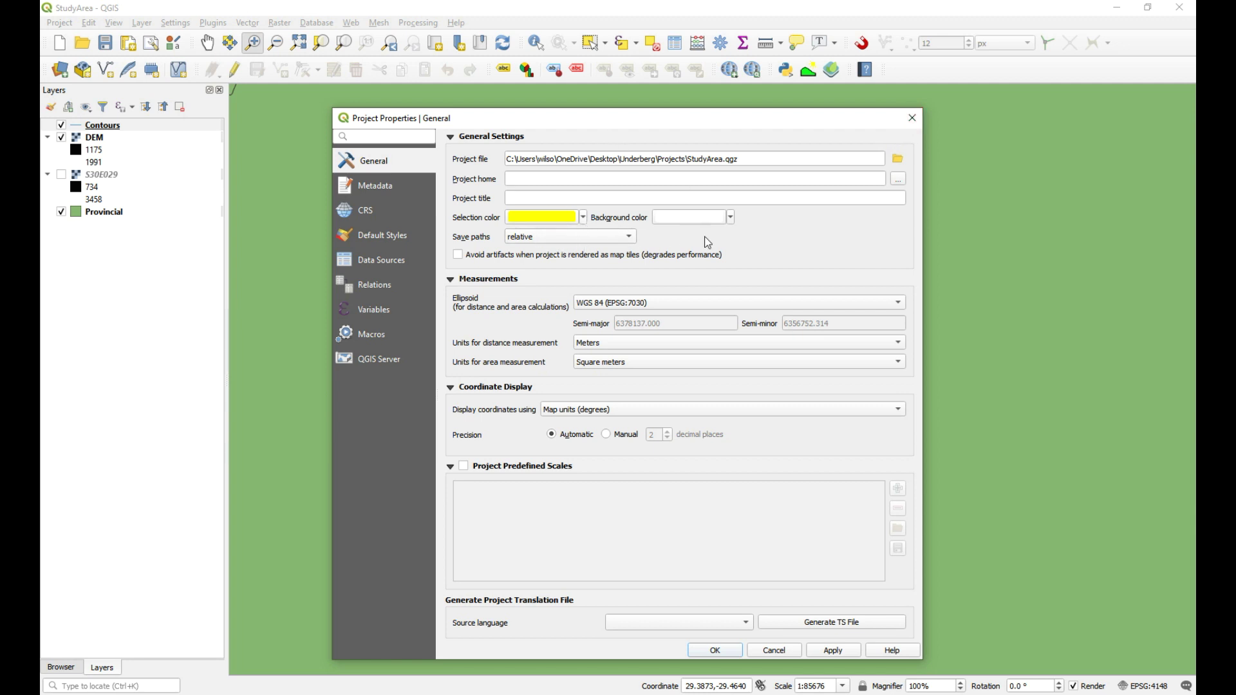
click(911, 121)
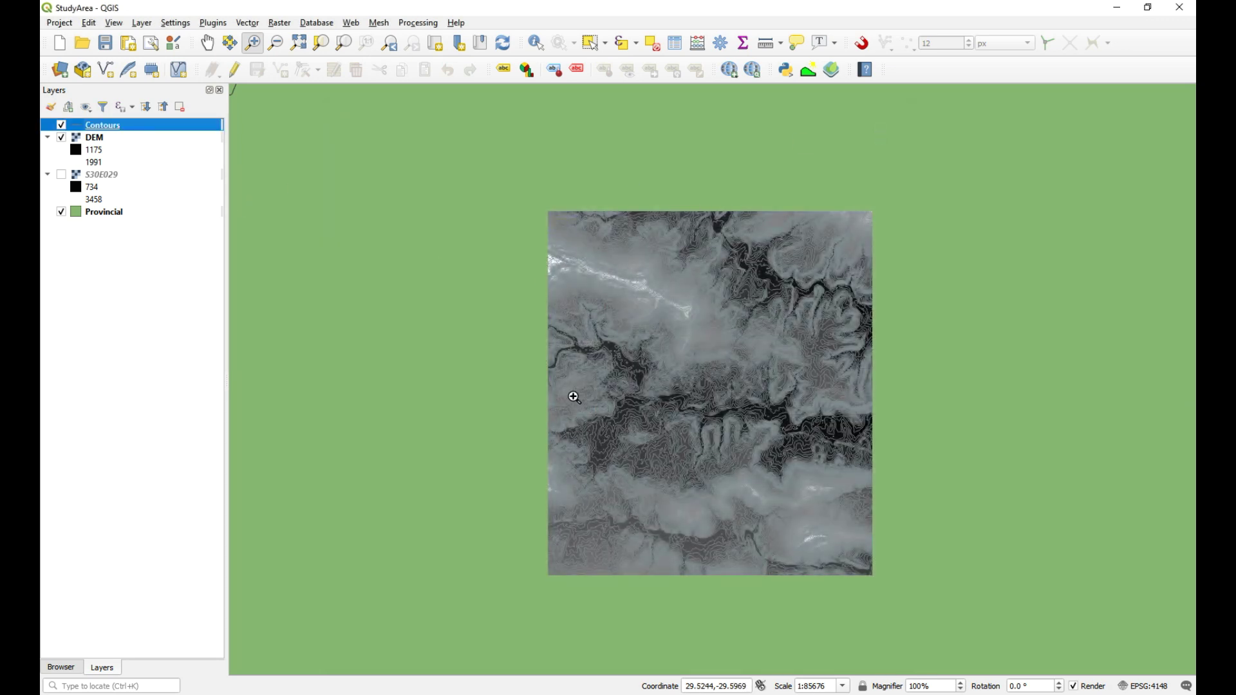
Save the StudyArea project and close QGIS
click(104, 42)
click(1177, 13)
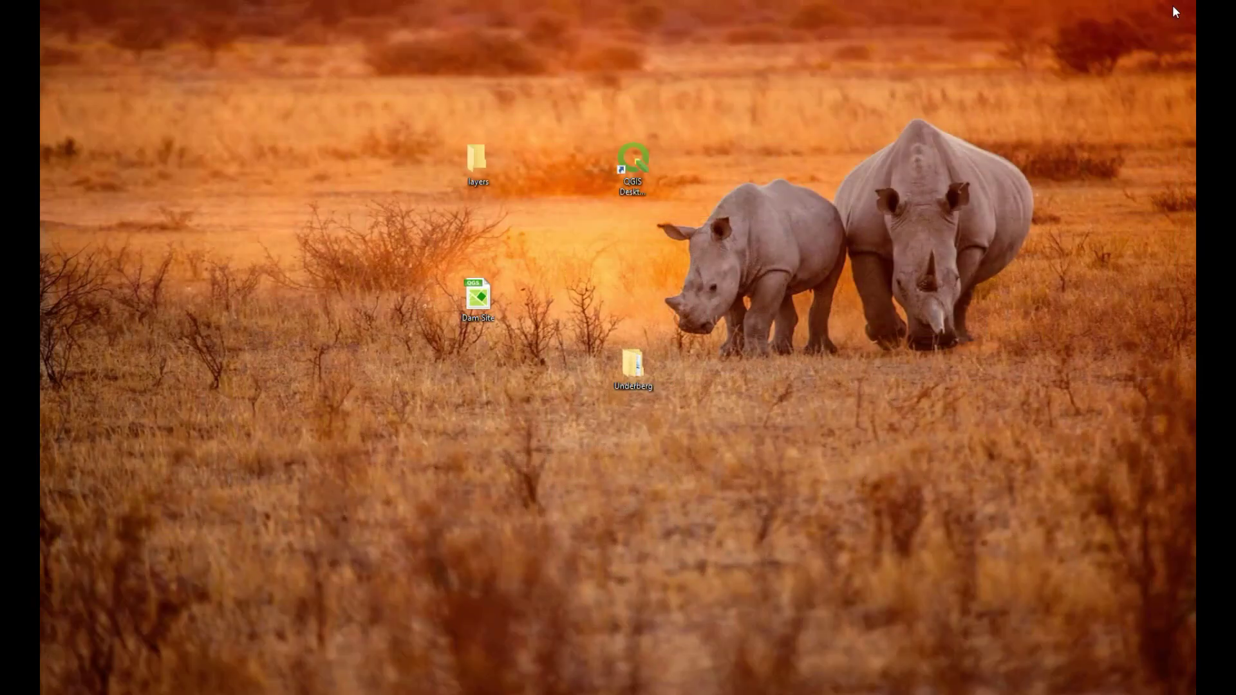
Compress the Underberg folder on the desktop into a zipped folder
right_click(629, 373)
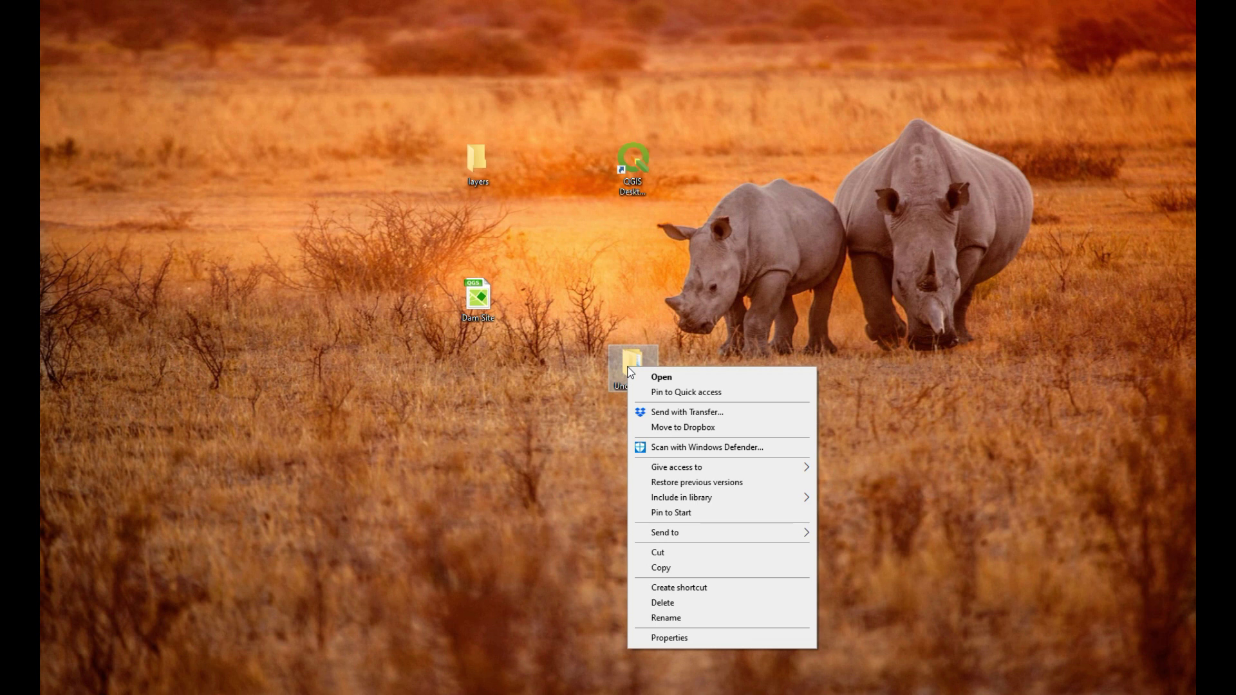
mouse_move(709, 534)
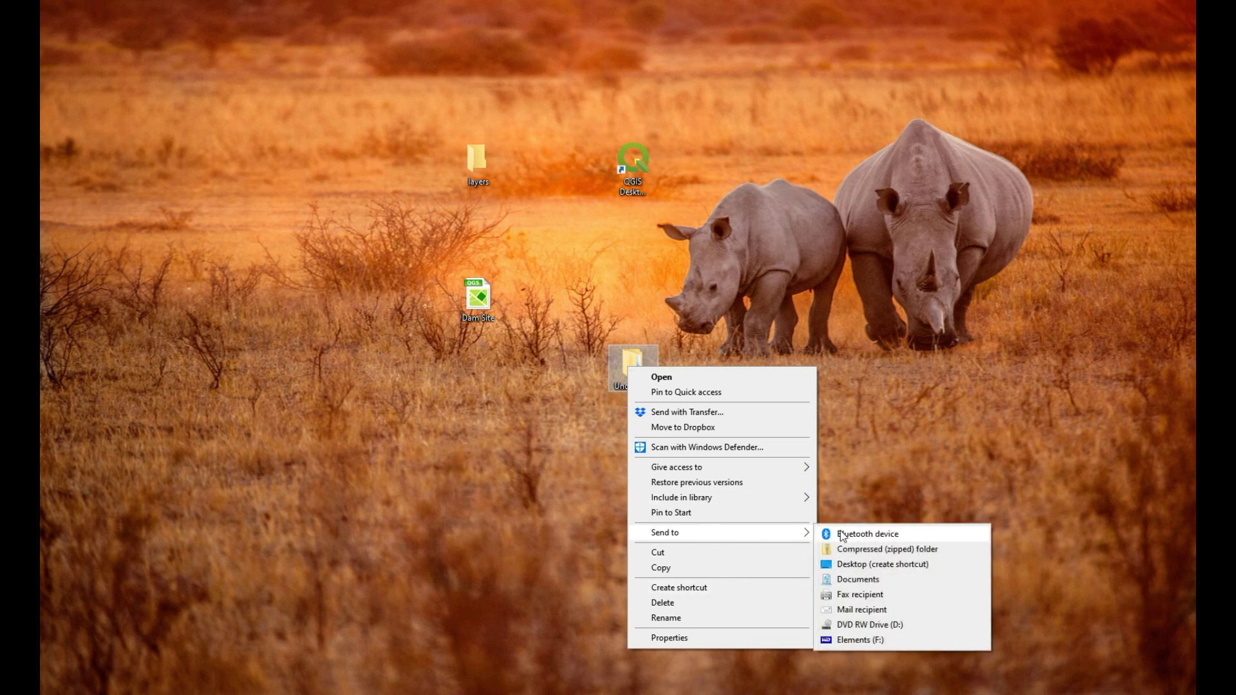
click(879, 549)
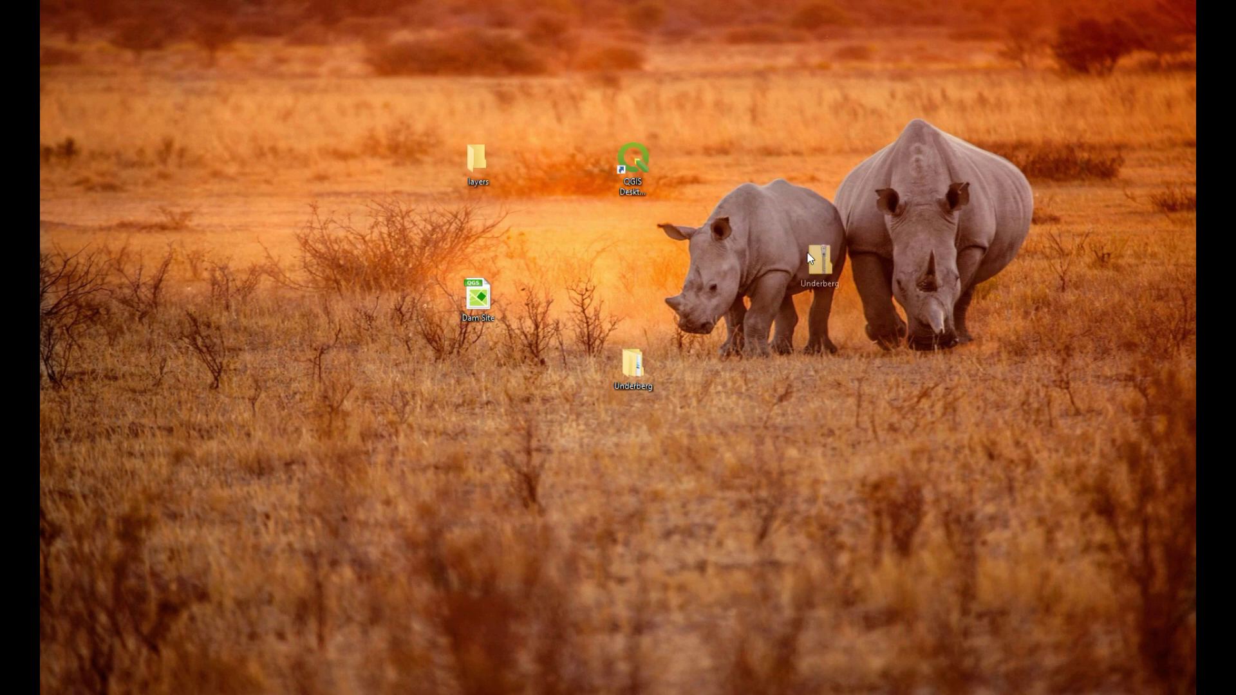
Compare the file sizes of the Underberg zip and the Dam Site project in their properties, and close both property windows
right_click(627, 236)
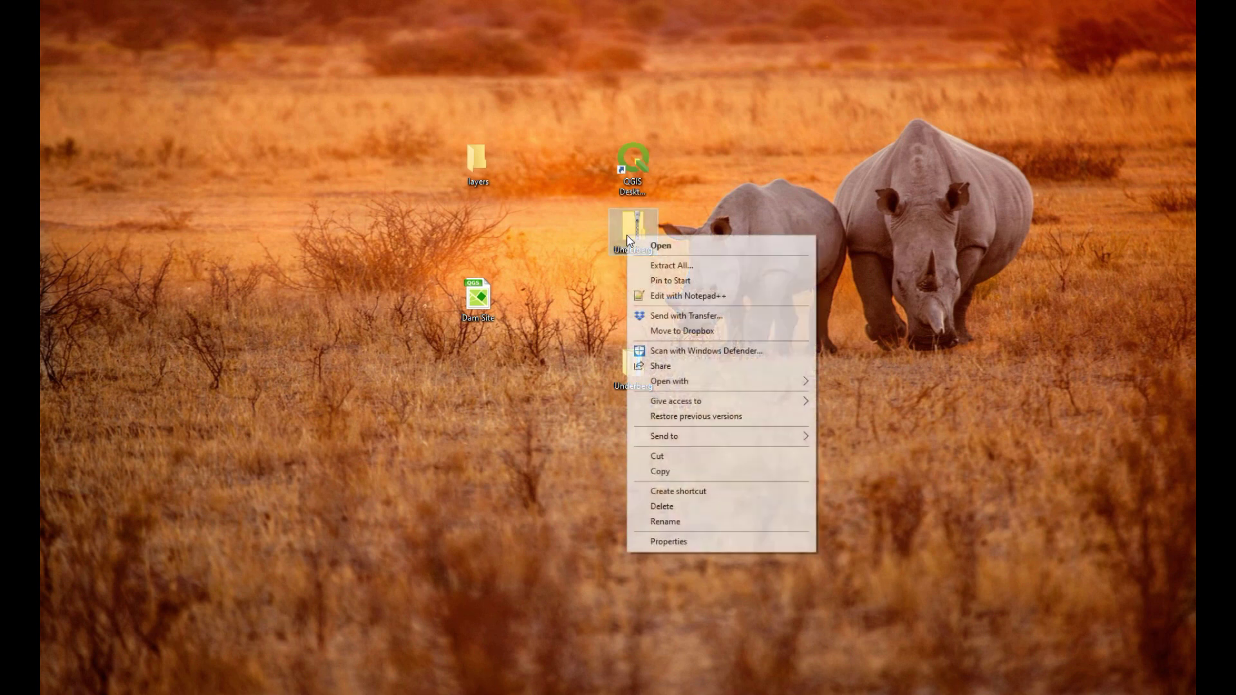
click(719, 546)
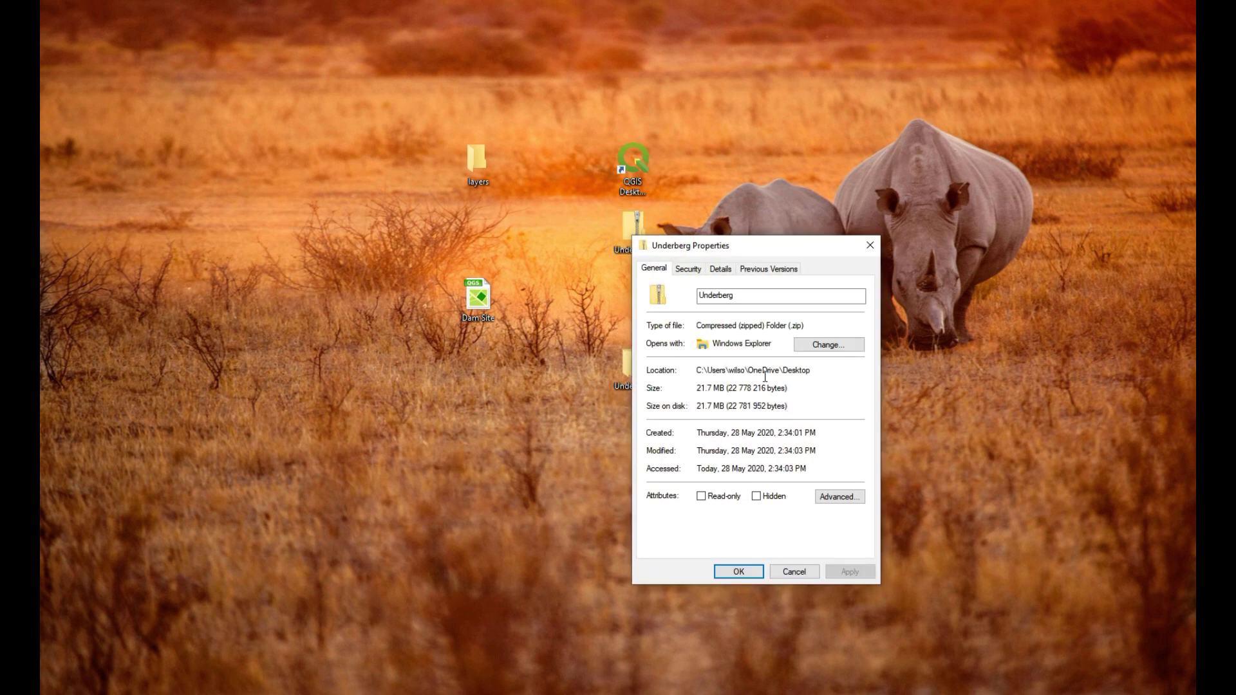
right_click(475, 297)
click(541, 569)
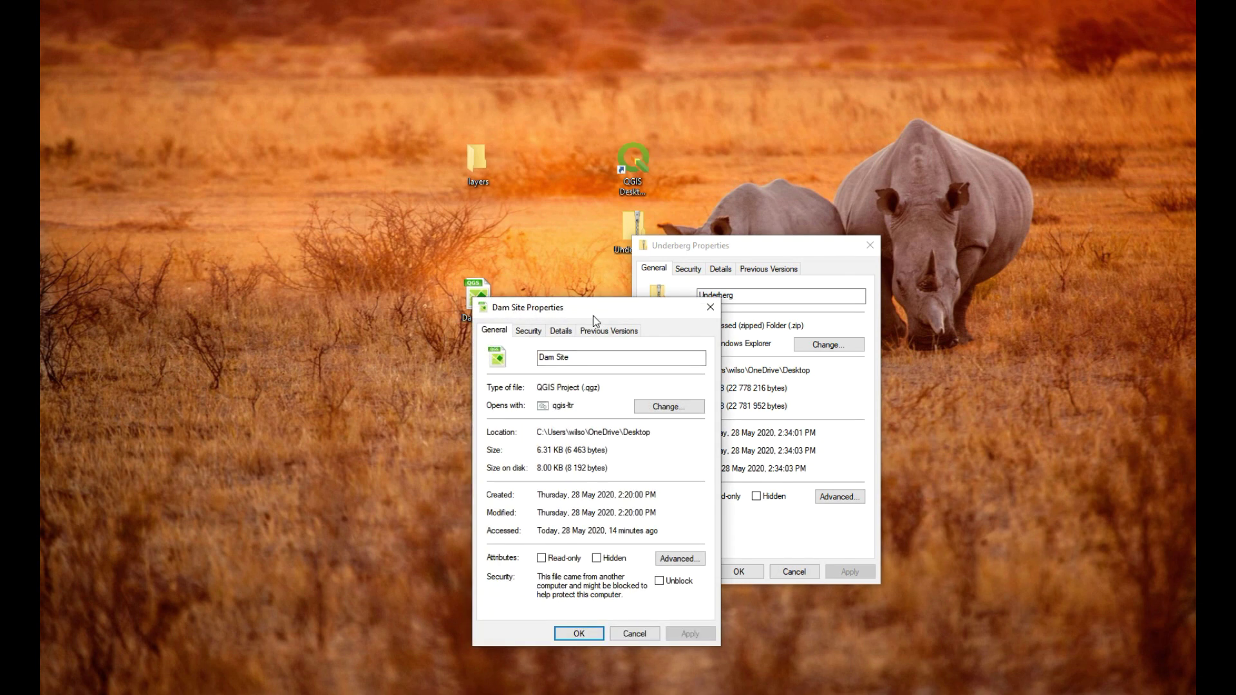
drag(593, 316, 359, 242)
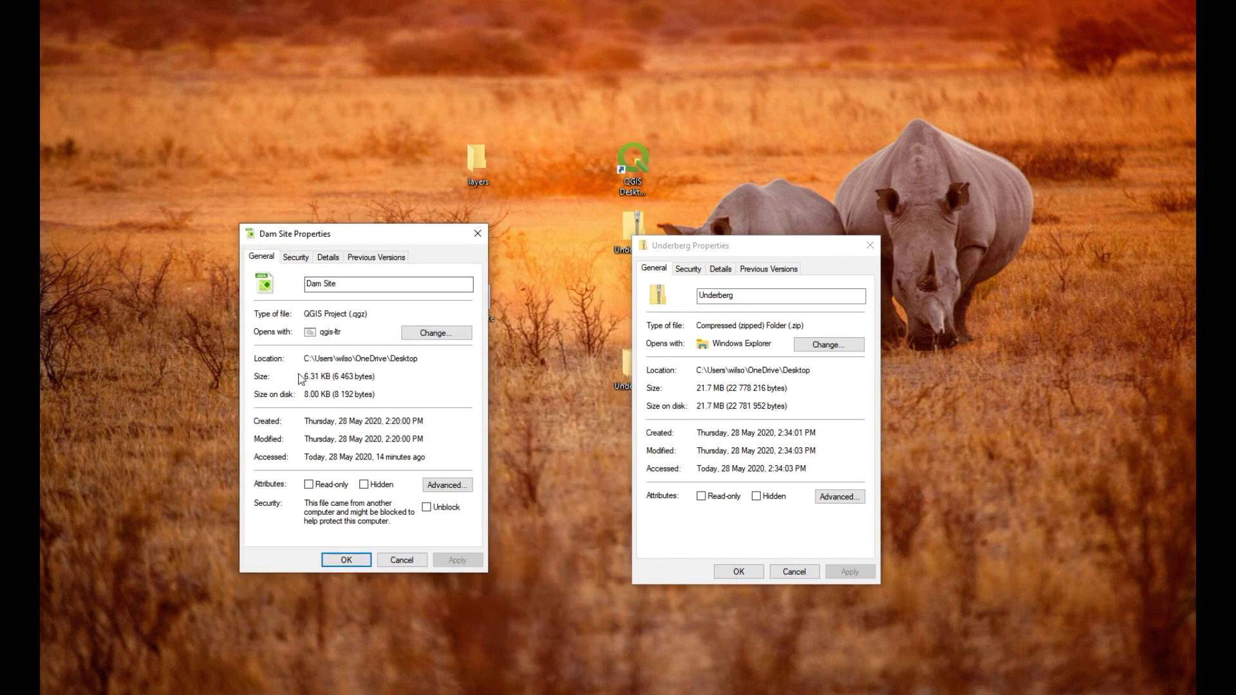
click(478, 234)
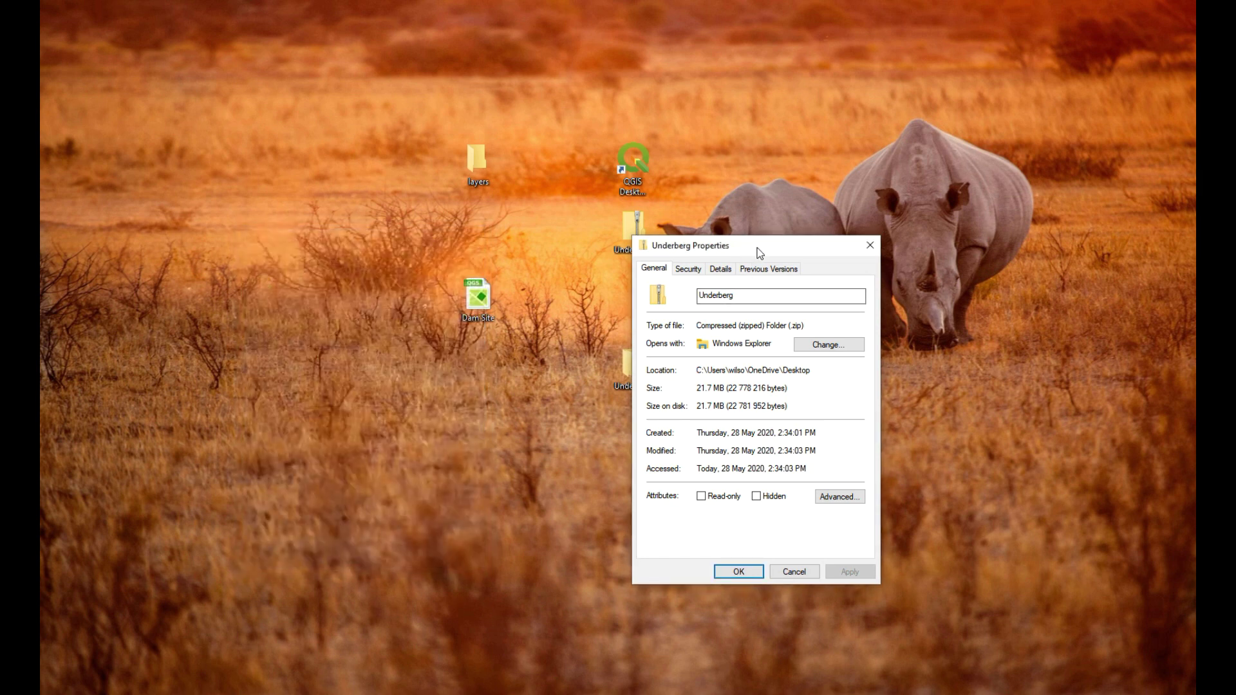
drag(760, 253, 893, 176)
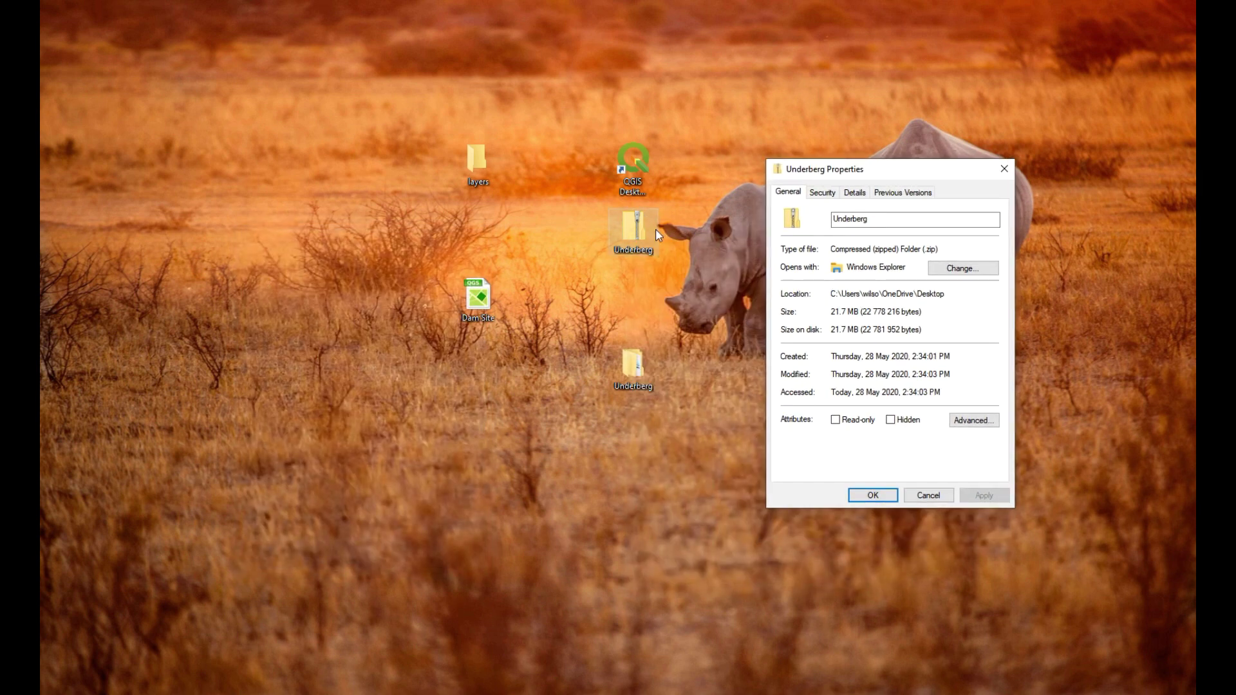
click(921, 495)
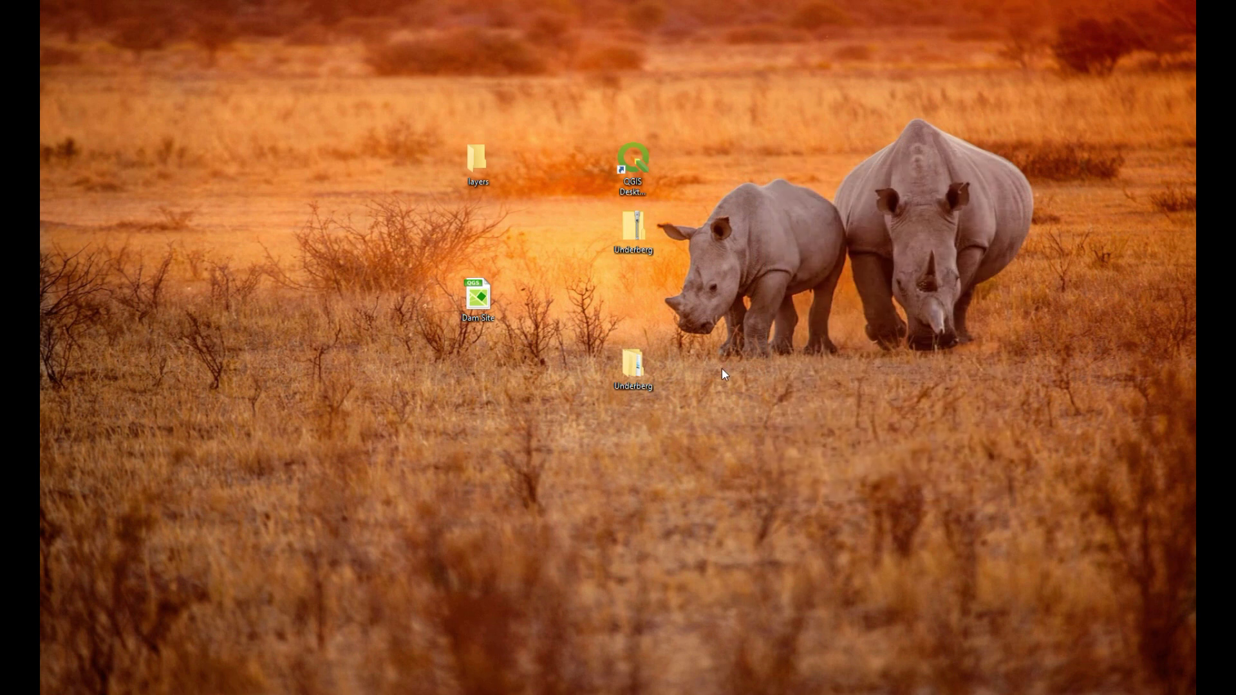
Go to Data\Spatial in the uncompressed Underberg folder and check the Spatial folder's size in its properties
double_click(618, 369)
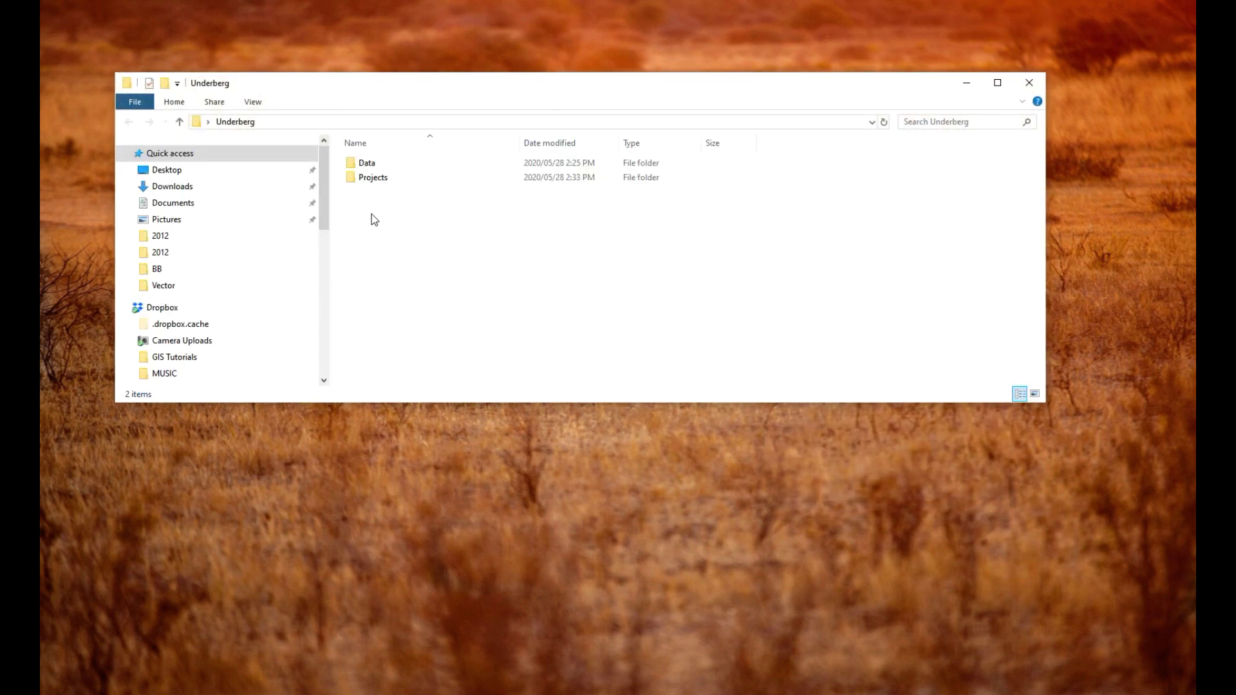
double_click(381, 162)
double_click(381, 162)
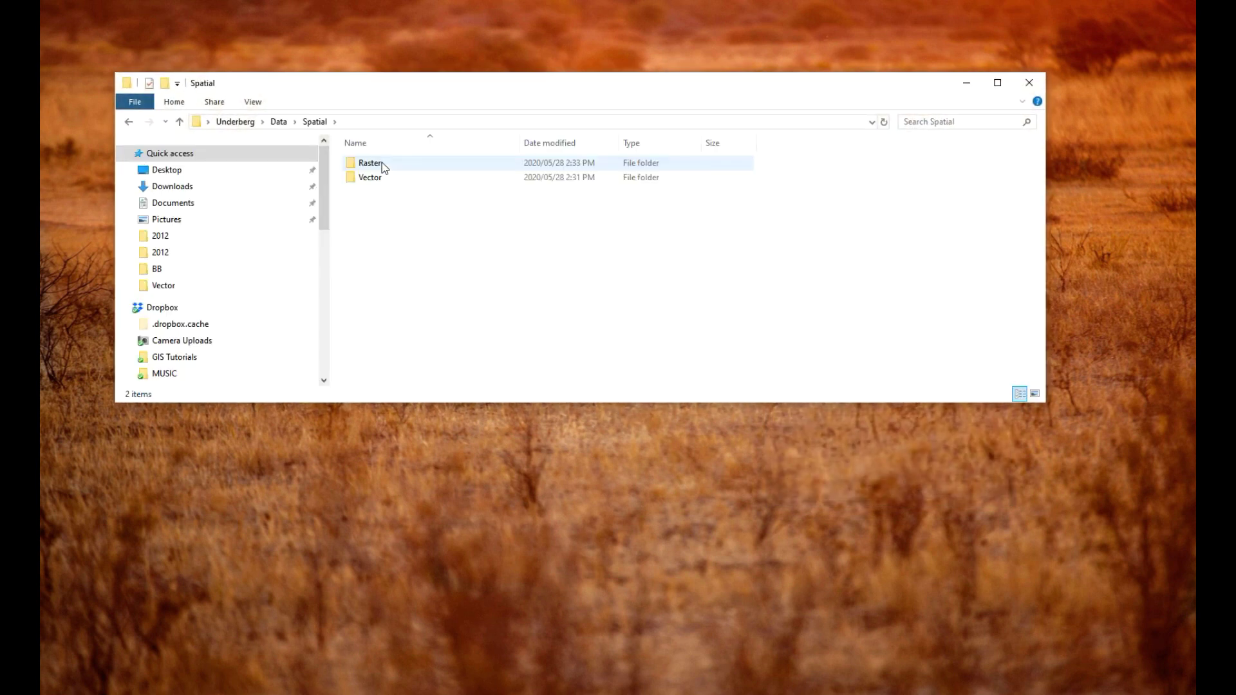
right_click(381, 162)
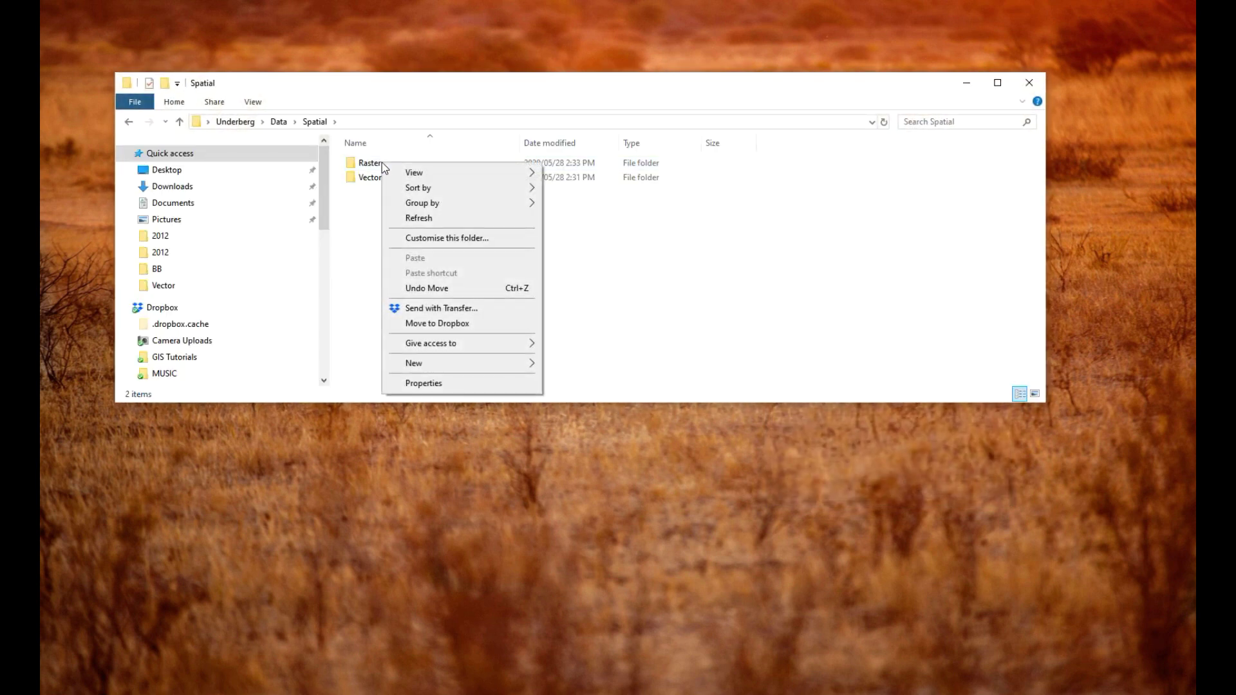
click(463, 385)
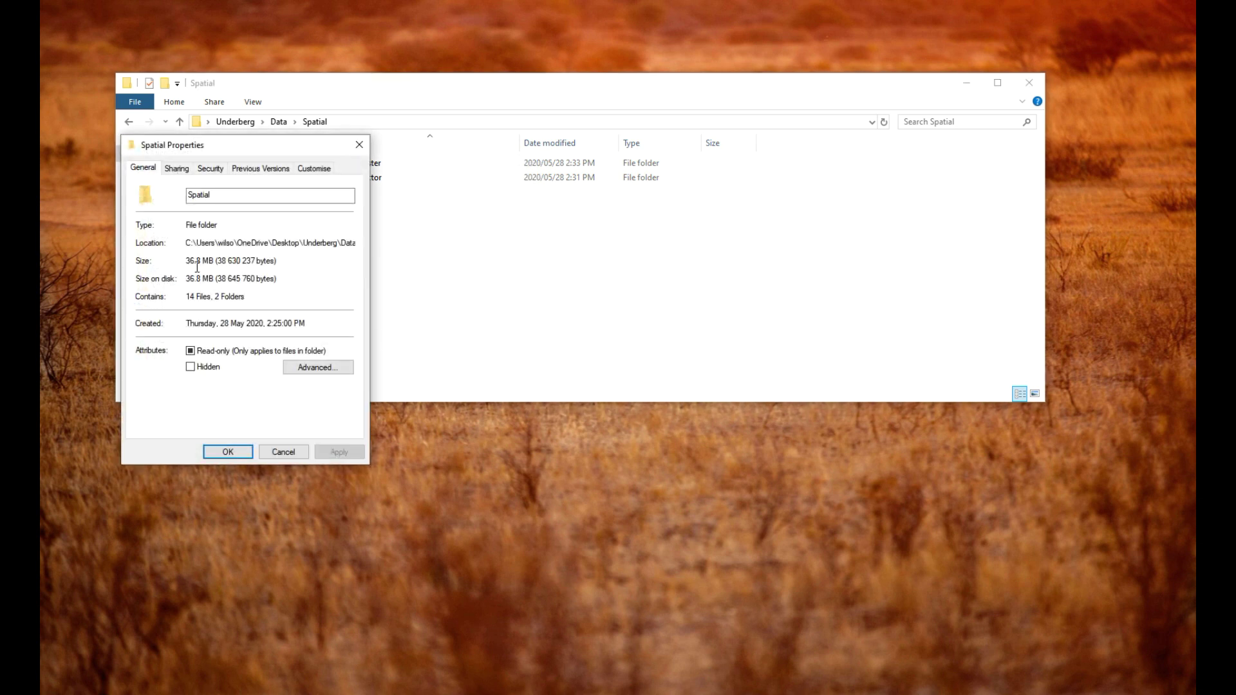
click(284, 452)
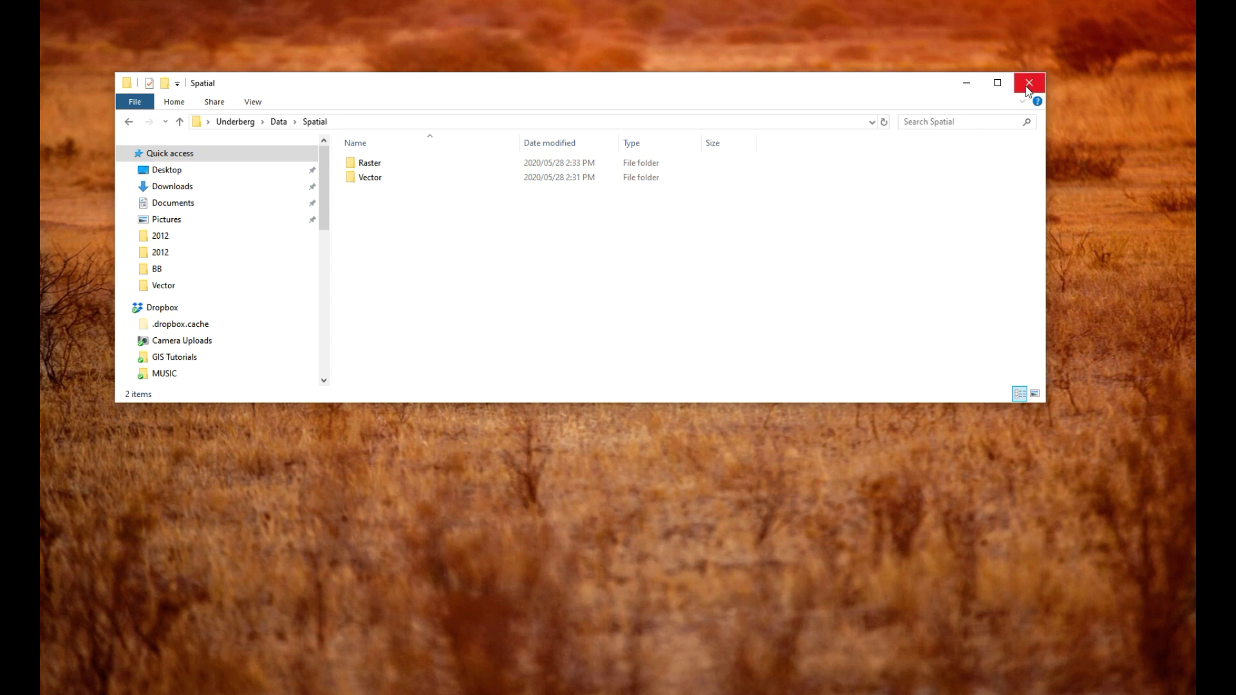
Check the Vector folder's size in its properties, and close the properties and the folder window
click(372, 179)
right_click(372, 181)
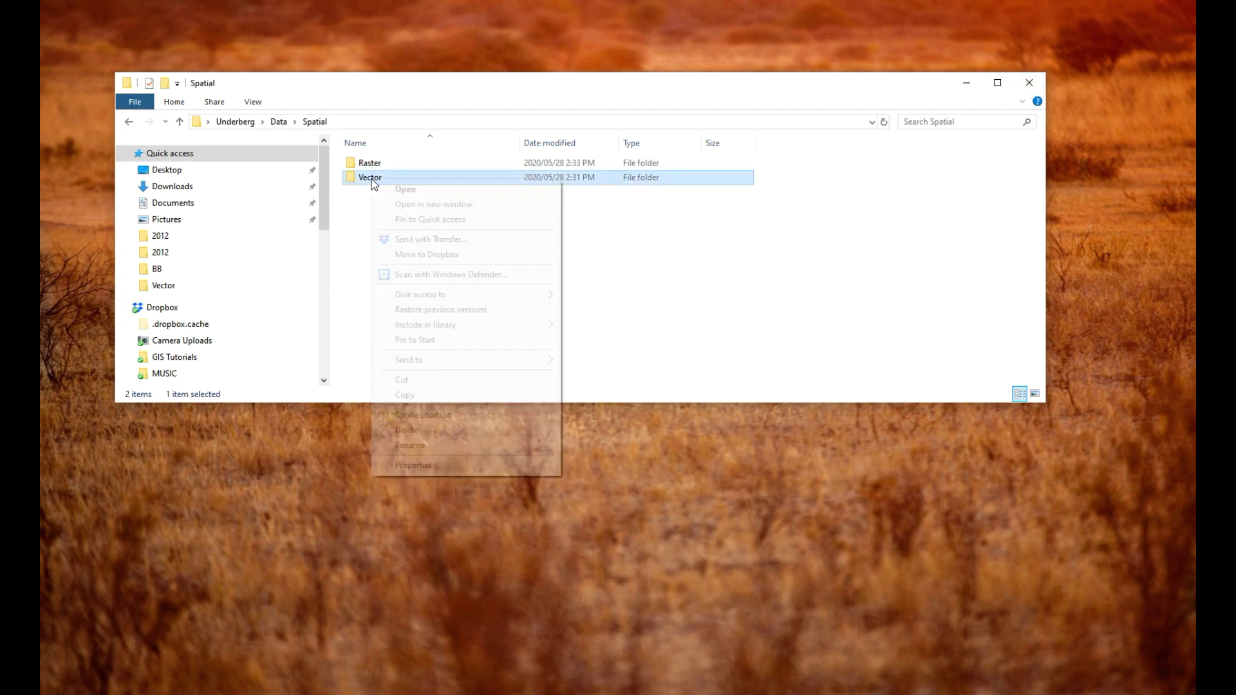
click(468, 465)
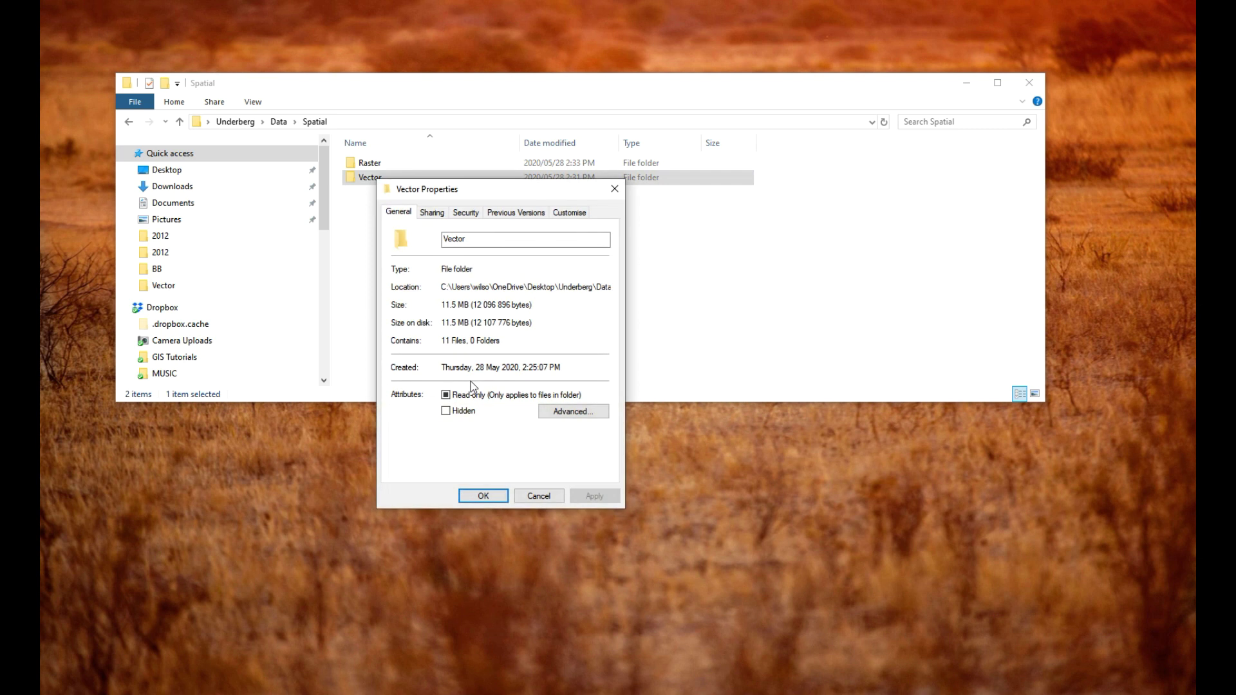
click(614, 188)
click(1028, 82)
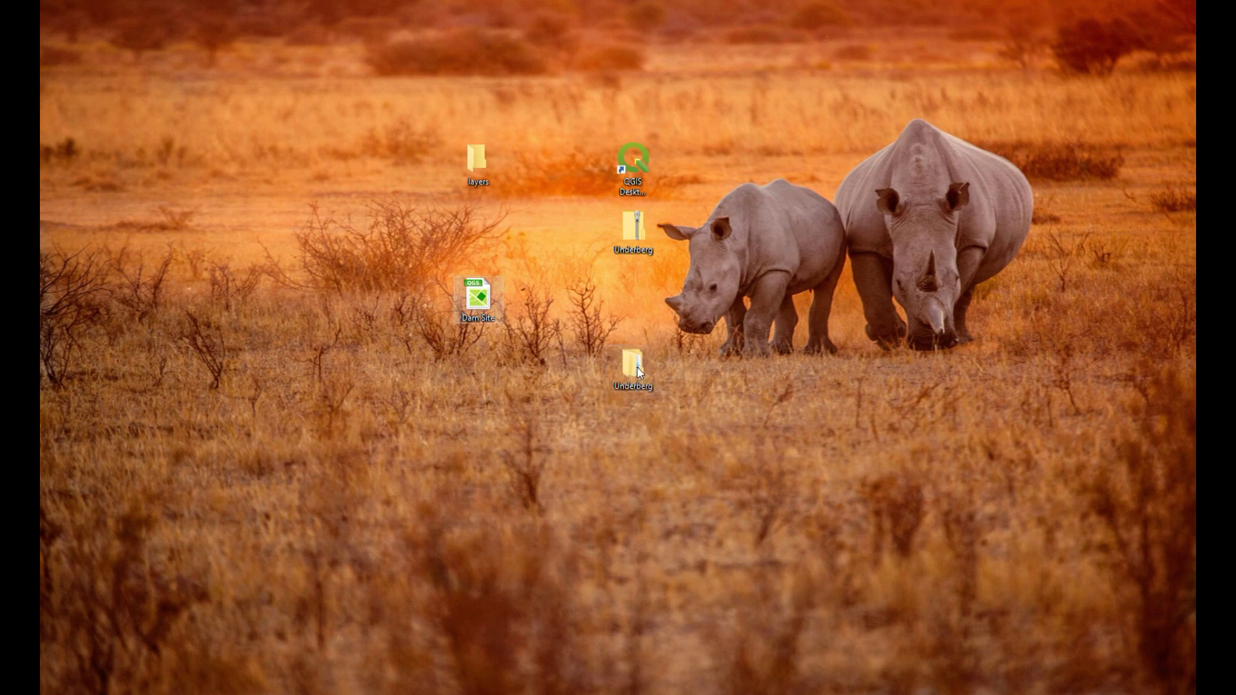
right_click(628, 229)
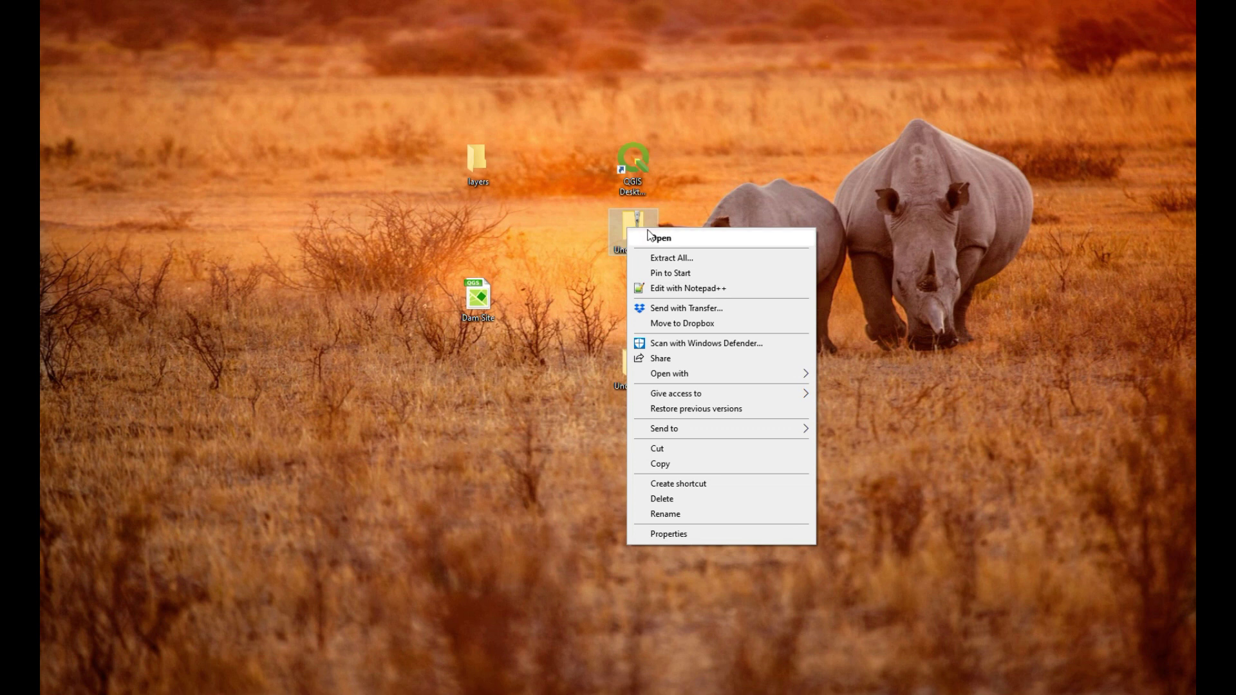
key(F5)
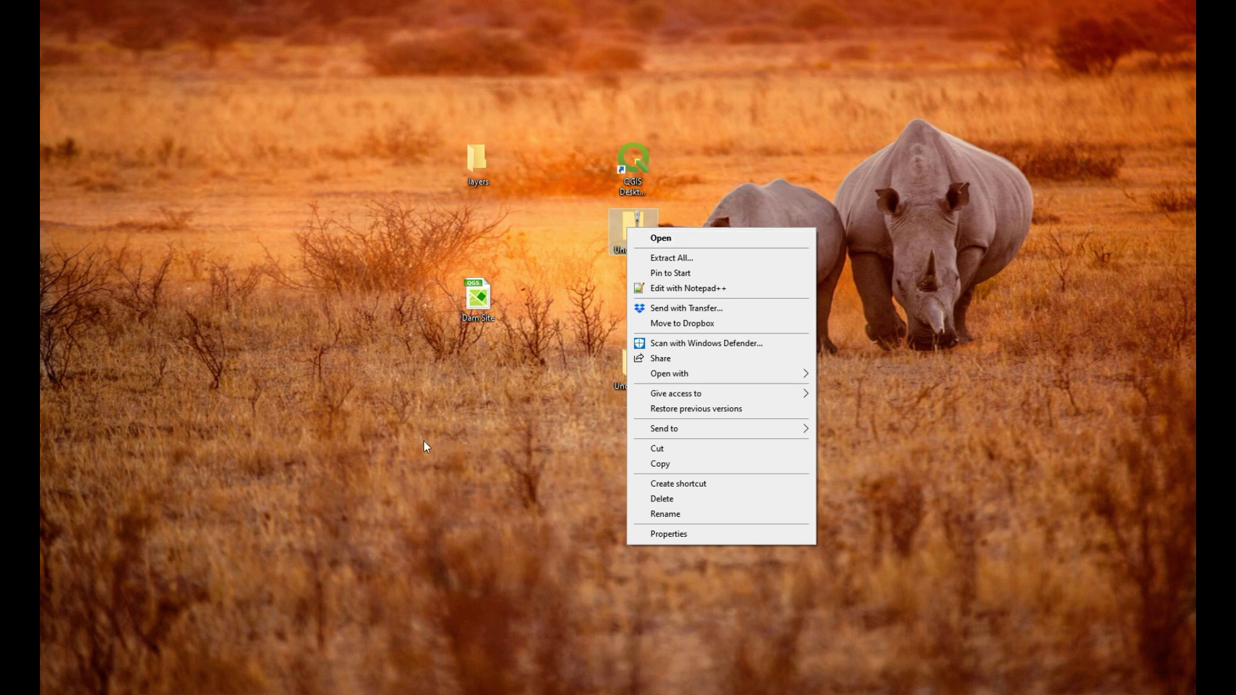
click(612, 275)
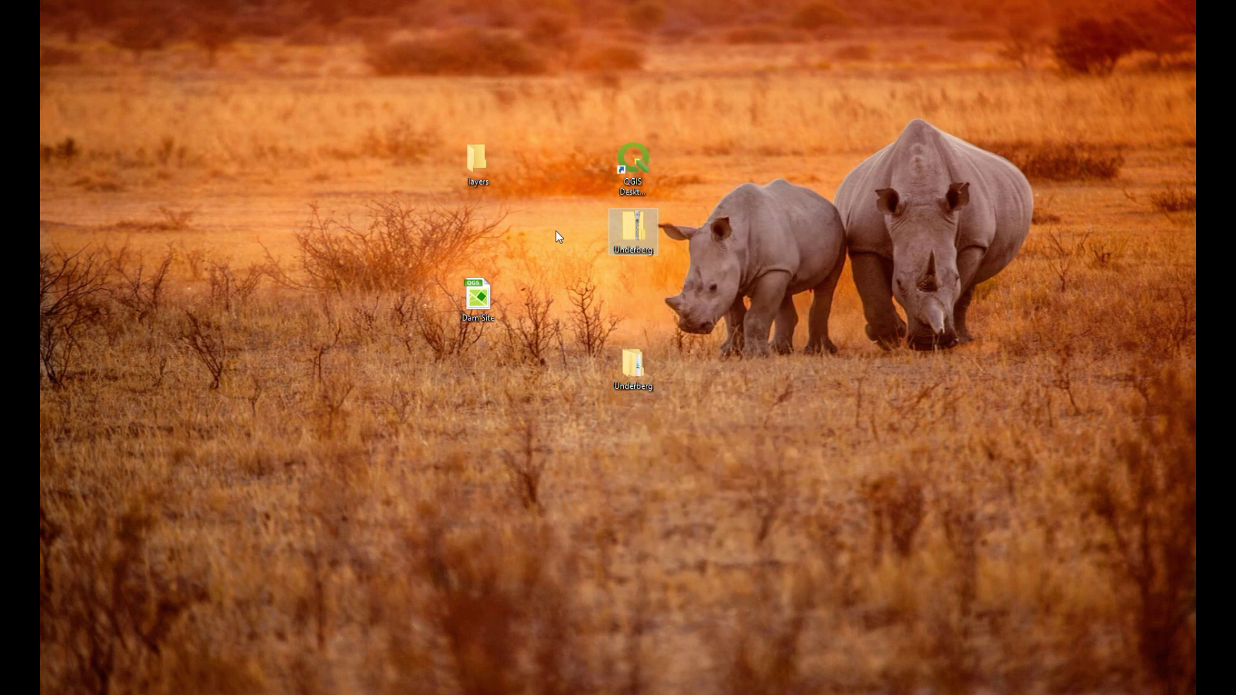